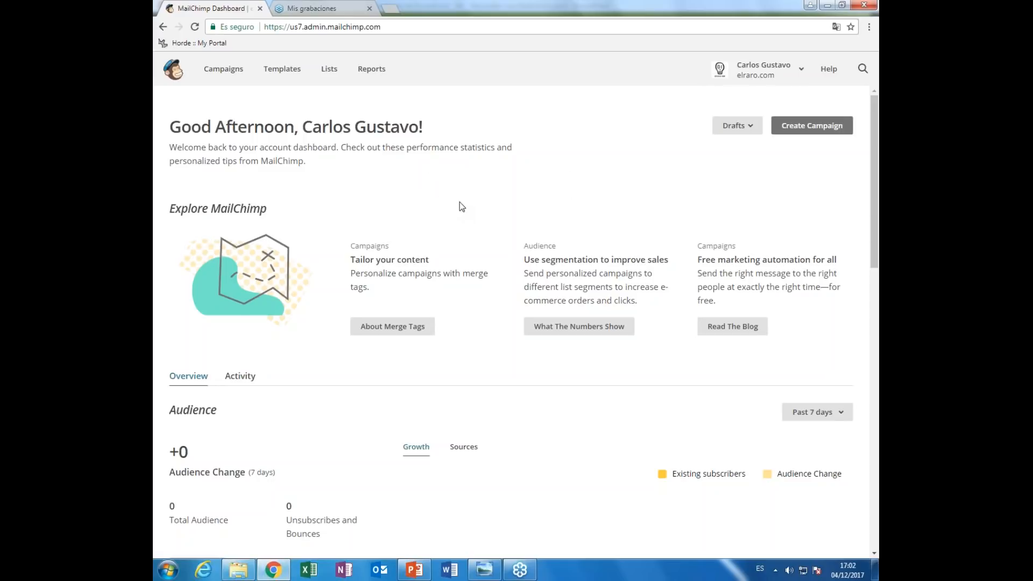
{"action": "scroll", "coordinate": [459, 228], "scroll_direction": "down", "scroll_amount": 2}
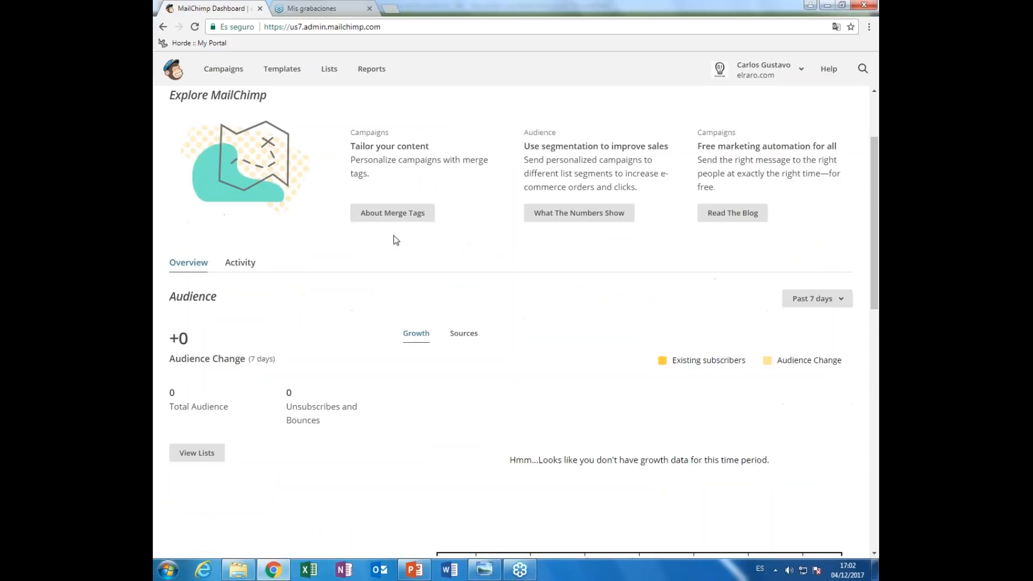
{"action": "scroll", "coordinate": [267, 154], "scroll_direction": "up", "scroll_amount": 2}
{"action": "scroll", "coordinate": [523, 326], "scroll_direction": "up", "scroll_amount": 1}
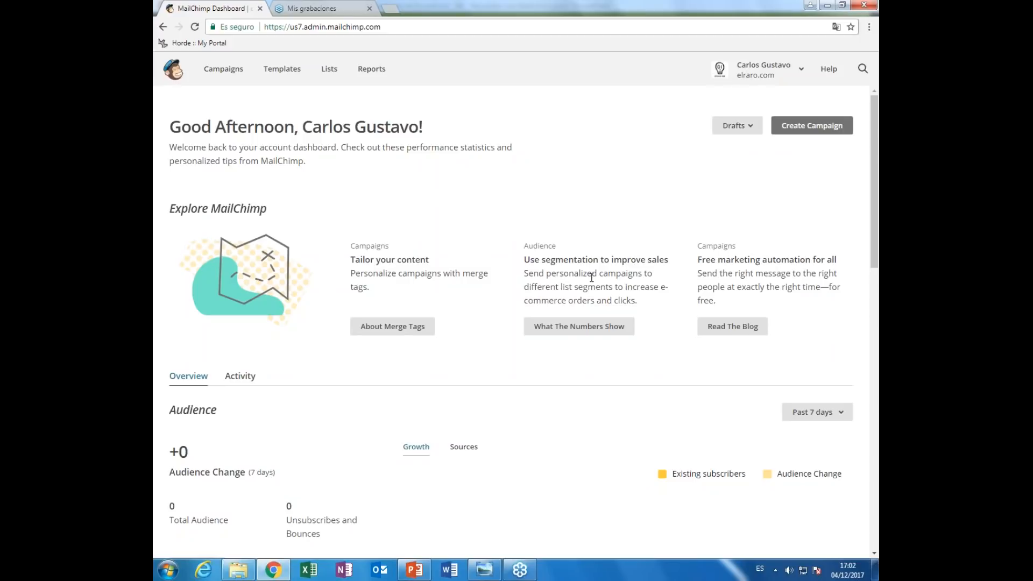
{"action": "scroll", "coordinate": [591, 277], "scroll_direction": "down", "scroll_amount": 3}
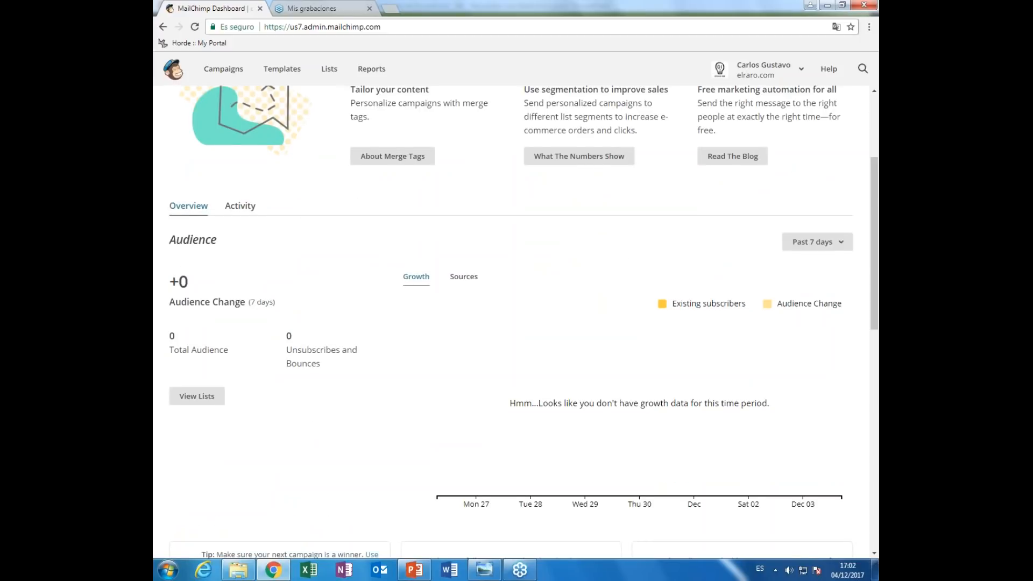
{"action": "scroll", "coordinate": [592, 277], "scroll_direction": "down", "scroll_amount": 2}
{"action": "scroll", "coordinate": [511, 322], "scroll_direction": "down", "scroll_amount": 1}
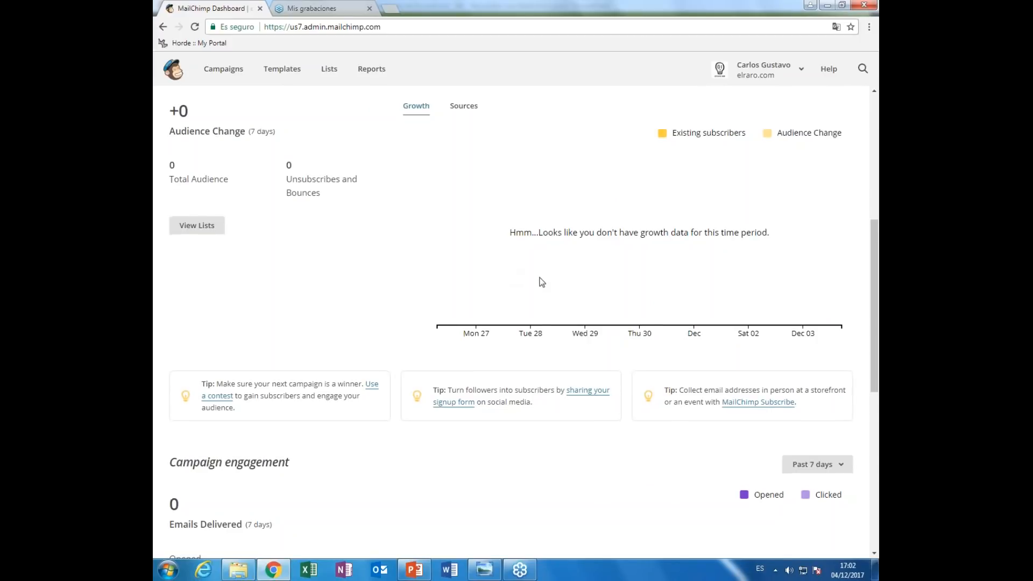
{"action": "scroll", "coordinate": [541, 282], "scroll_direction": "down", "scroll_amount": 3}
{"action": "scroll", "coordinate": [540, 282], "scroll_direction": "down", "scroll_amount": 2}
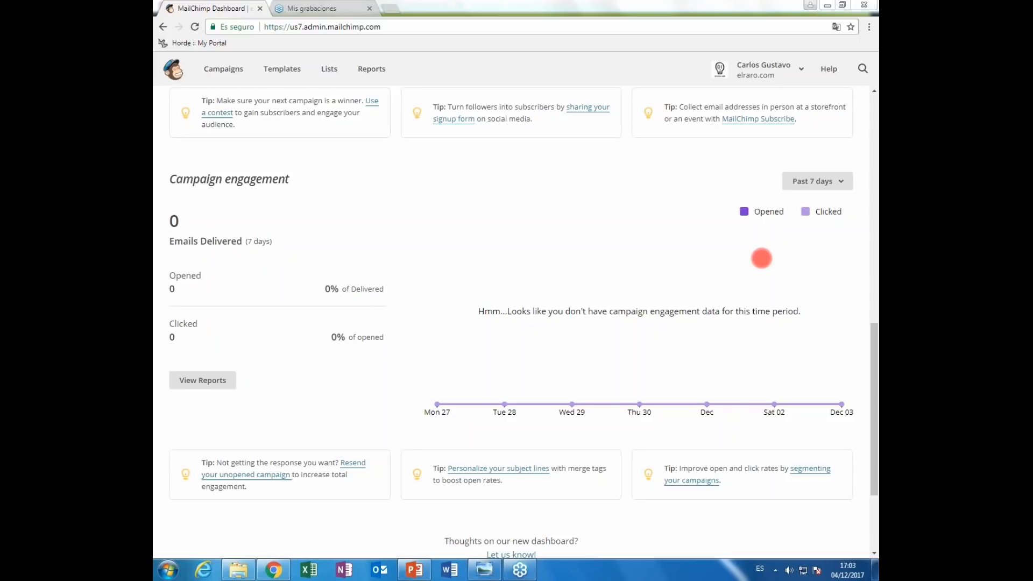
{"action": "left_click", "coordinate": [824, 170]}
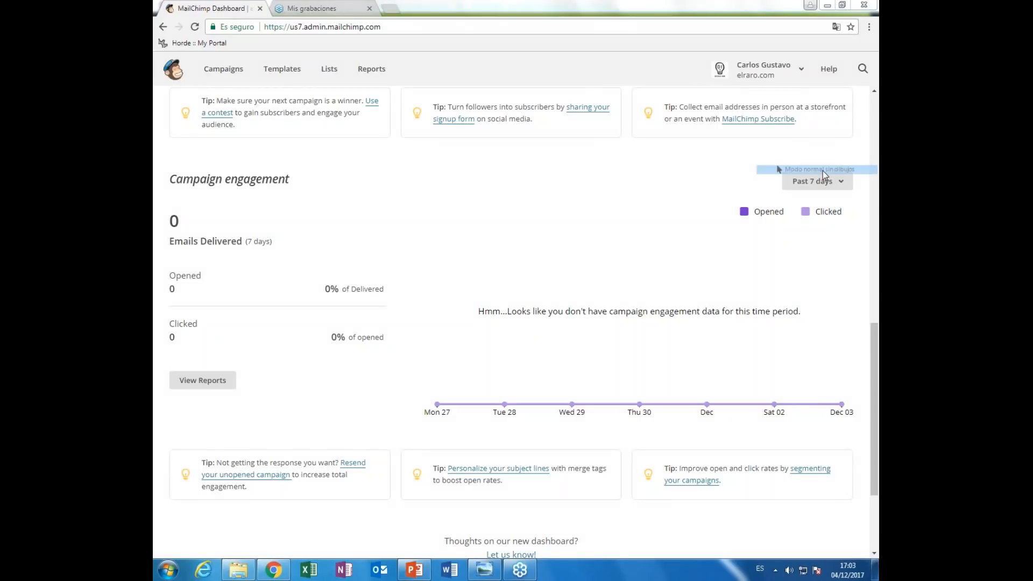
{"action": "left_click", "coordinate": [479, 230]}
{"action": "scroll", "coordinate": [479, 230], "scroll_direction": "up", "scroll_amount": 12}
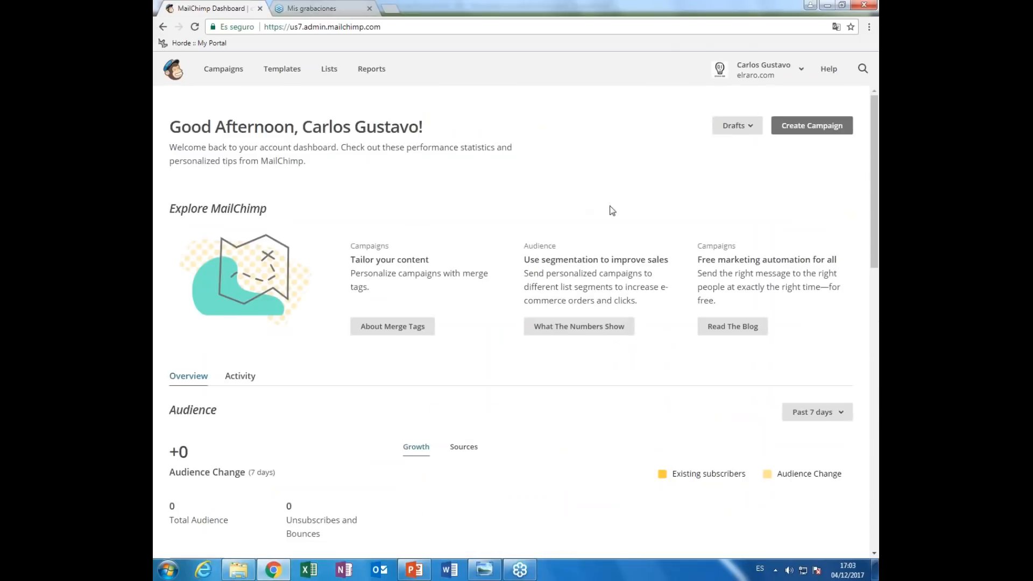
- Start a new campaign and choose the 'Let us guide you' option for suggestions
{"action": "left_click", "coordinate": [818, 131]}
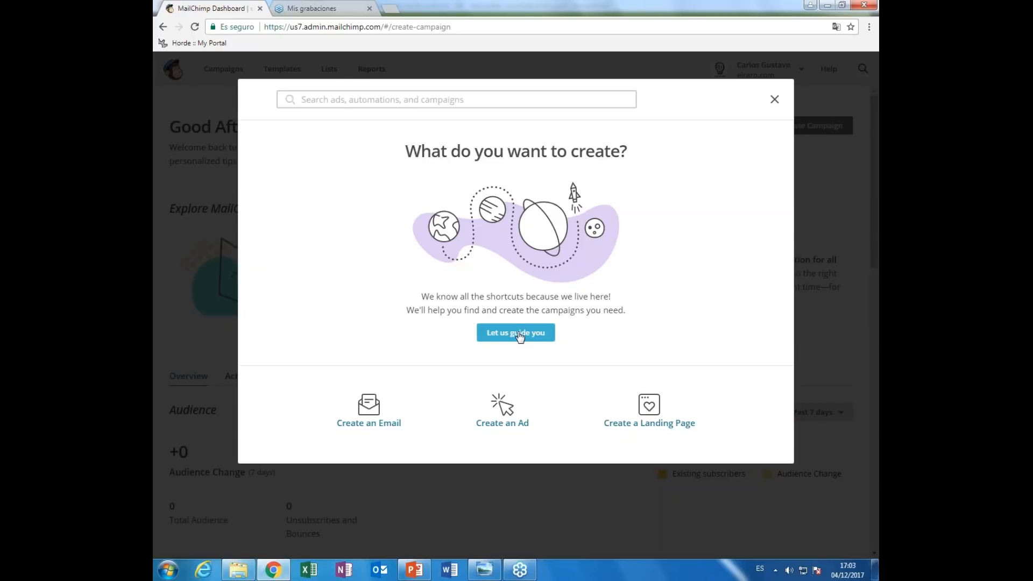
{"action": "left_click", "coordinate": [519, 334]}
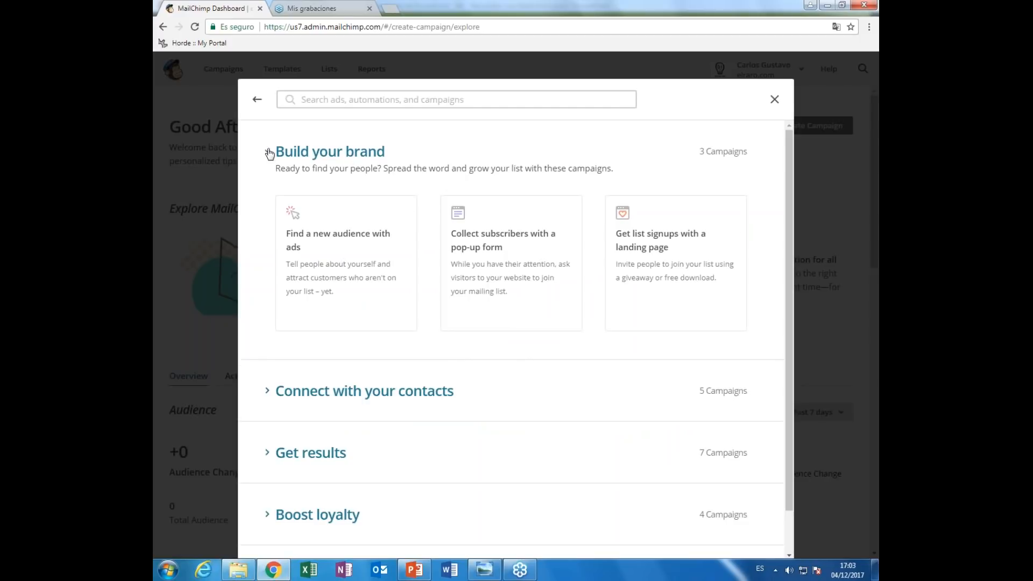
- Browse the Build your brand and Connect with your contacts categories, then return to the main choices
{"action": "left_click", "coordinate": [269, 153]}
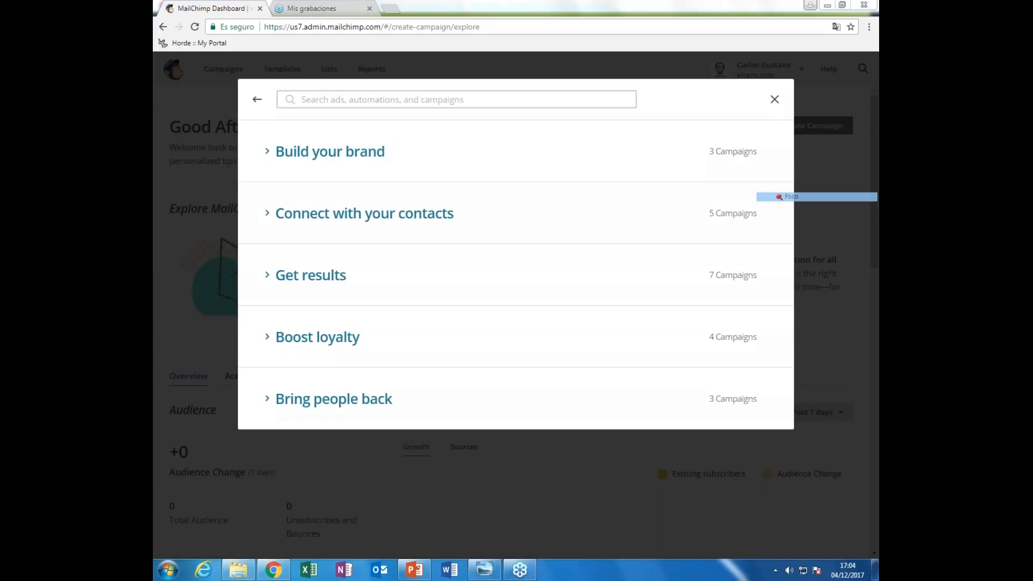
{"action": "left_click", "coordinate": [740, 141]}
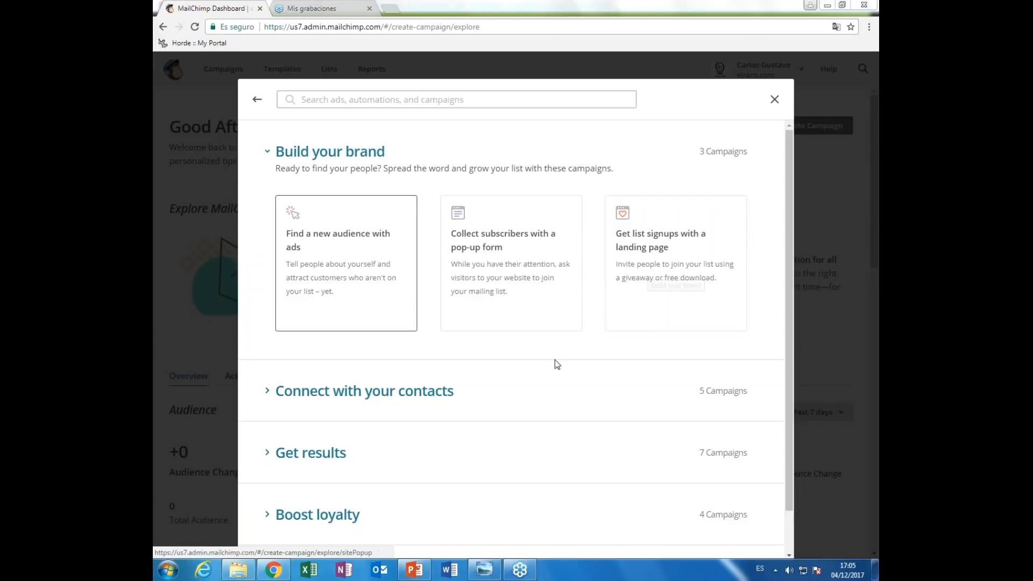
{"action": "left_click", "coordinate": [445, 396]}
{"action": "scroll", "coordinate": [530, 390], "scroll_direction": "down", "scroll_amount": 4}
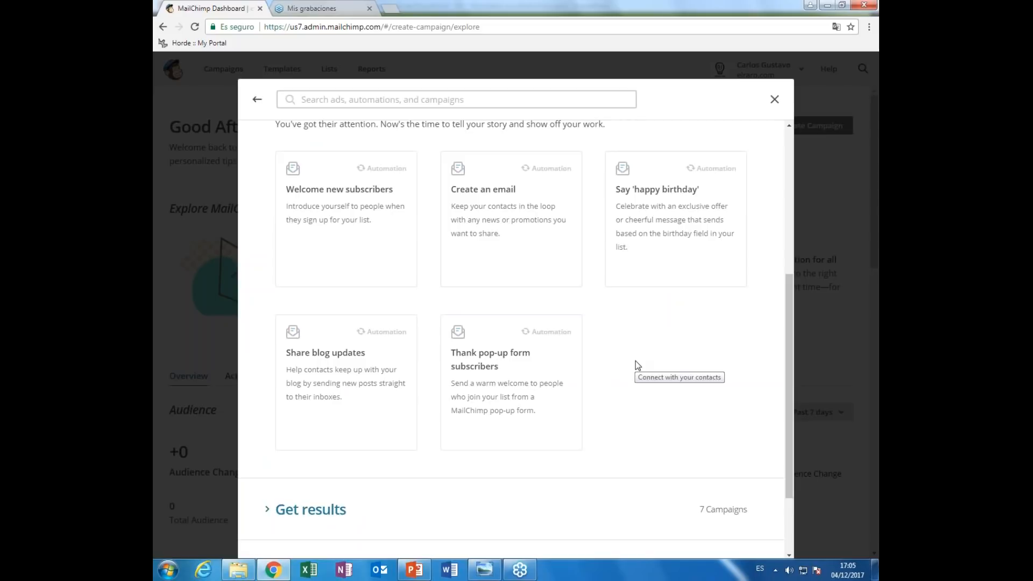
{"action": "scroll", "coordinate": [637, 357], "scroll_direction": "up", "scroll_amount": 5}
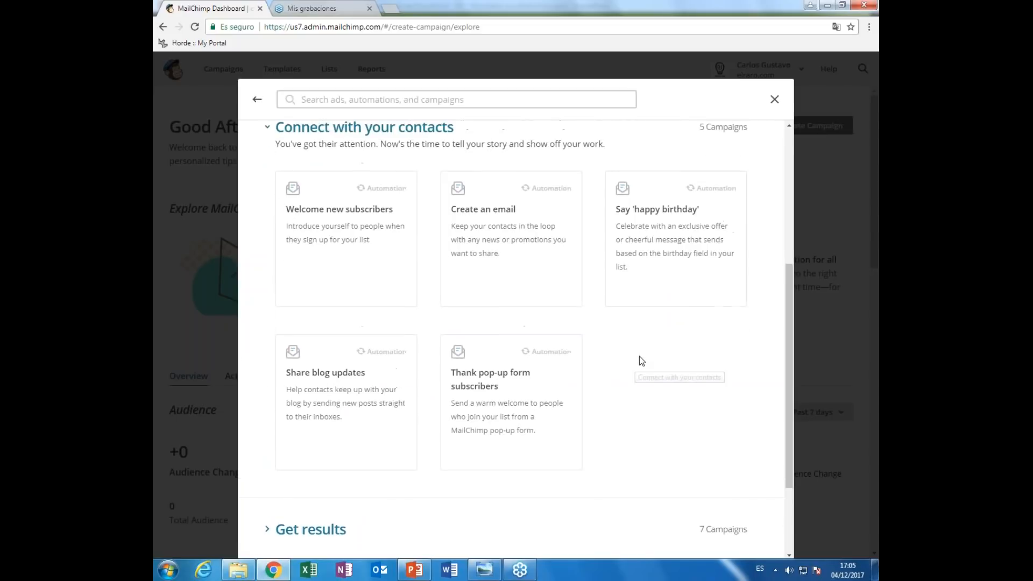
{"action": "left_click", "coordinate": [258, 102]}
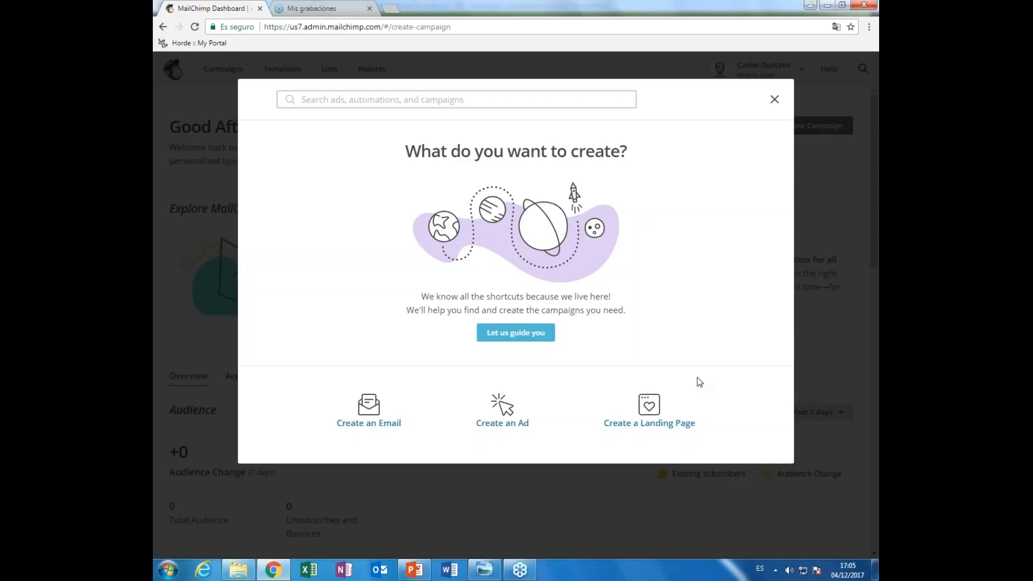
- Choose Create an Email and name the regular campaign 'Campaña Mailchimp nueva'
{"action": "left_click", "coordinate": [375, 413]}
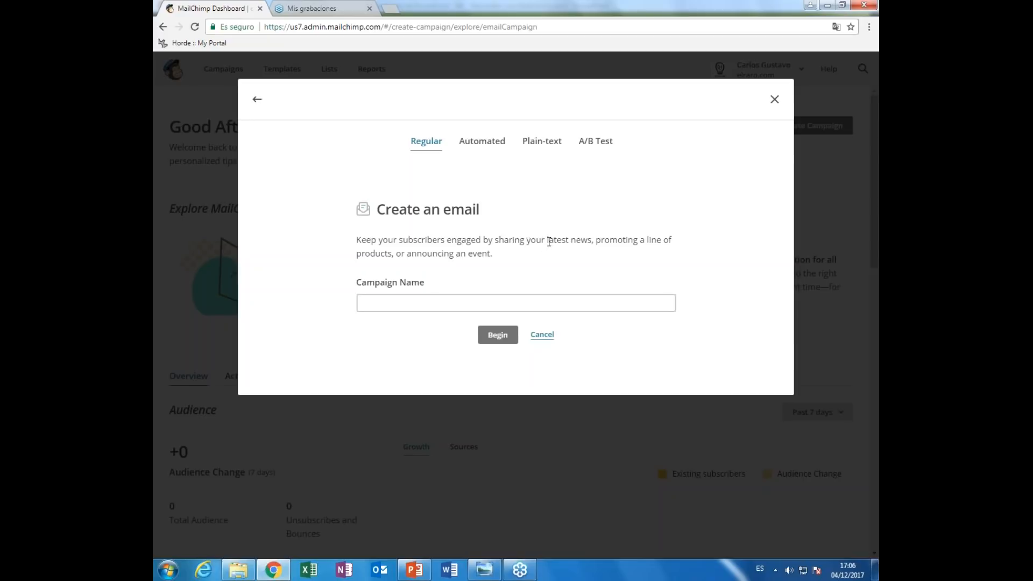
{"action": "left_click", "coordinate": [509, 298]}
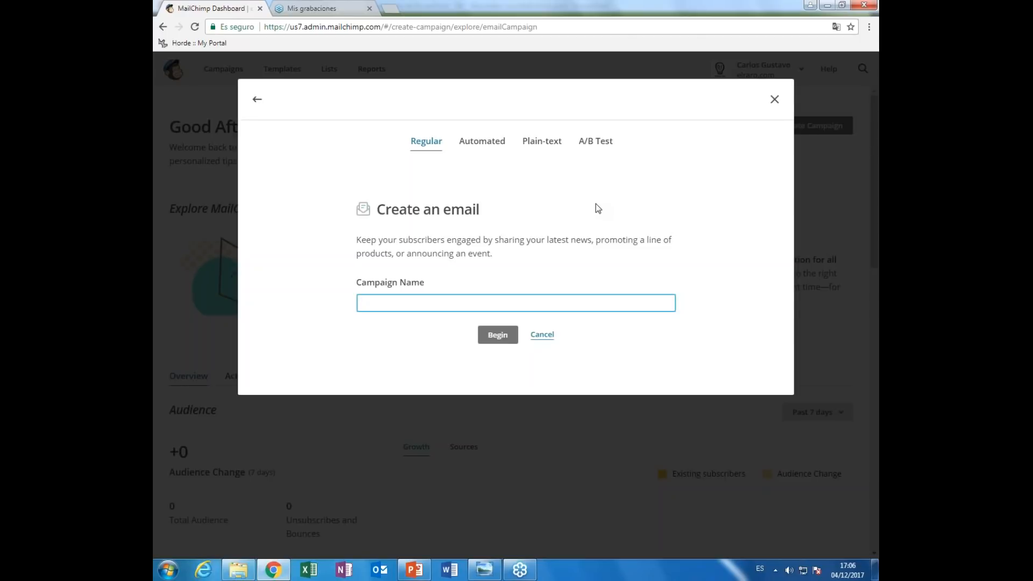
{"action": "type", "text": "Campaña Mailchimp nueva"}
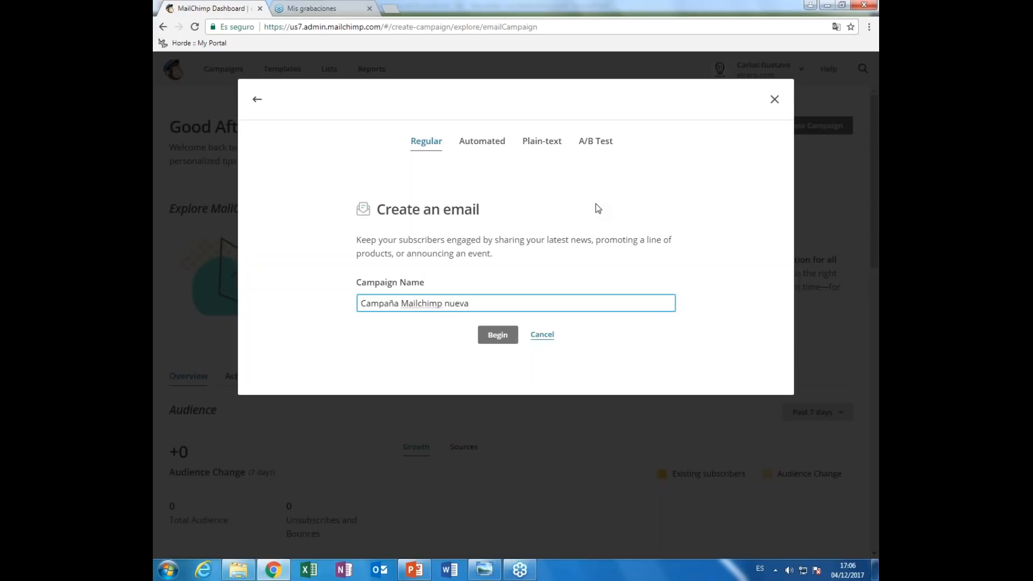
- Begin the campaign, sending to the entire elraro.com Newsletter list on the Recipients step
{"action": "left_click", "coordinate": [499, 336]}
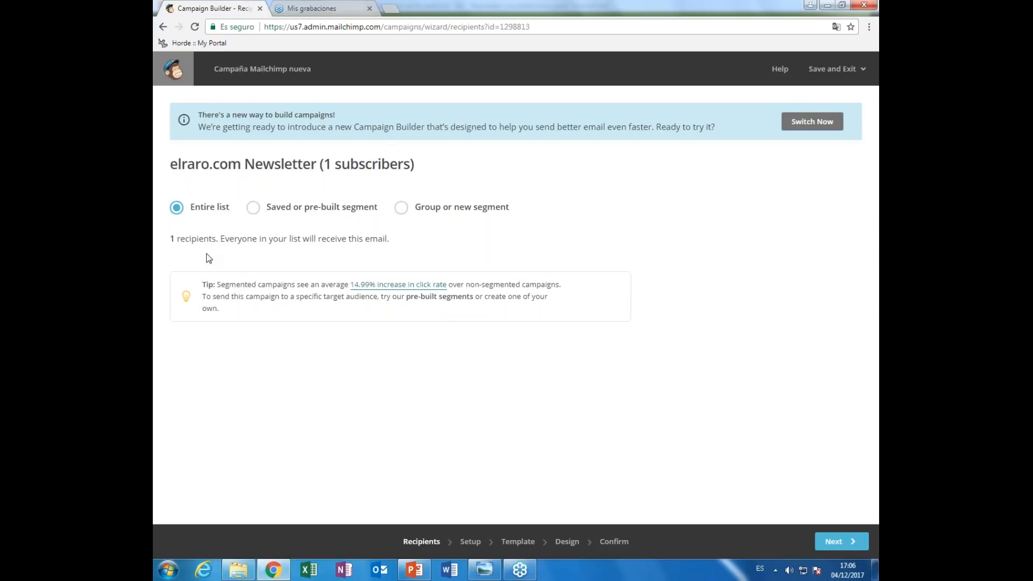
{"action": "left_click_drag", "start_coordinate": [170, 164], "coordinate": [410, 164]}
{"action": "left_click", "coordinate": [409, 165]}
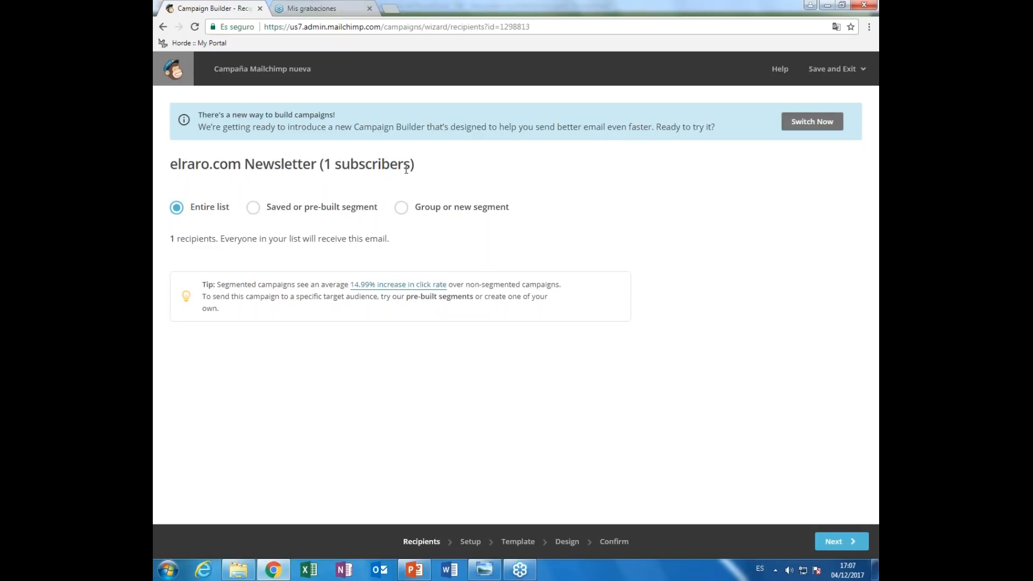
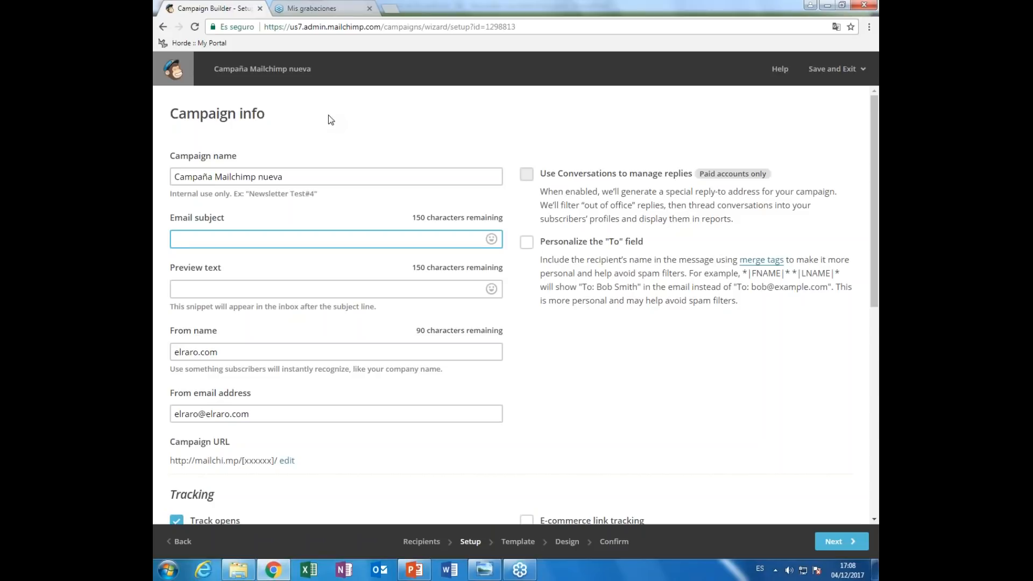
- Enter the email subject 'Déjate de rollos y empieza a ganar dinero con tus emails', fixing the typo
{"action": "type", "text": "Déjate de roll"}
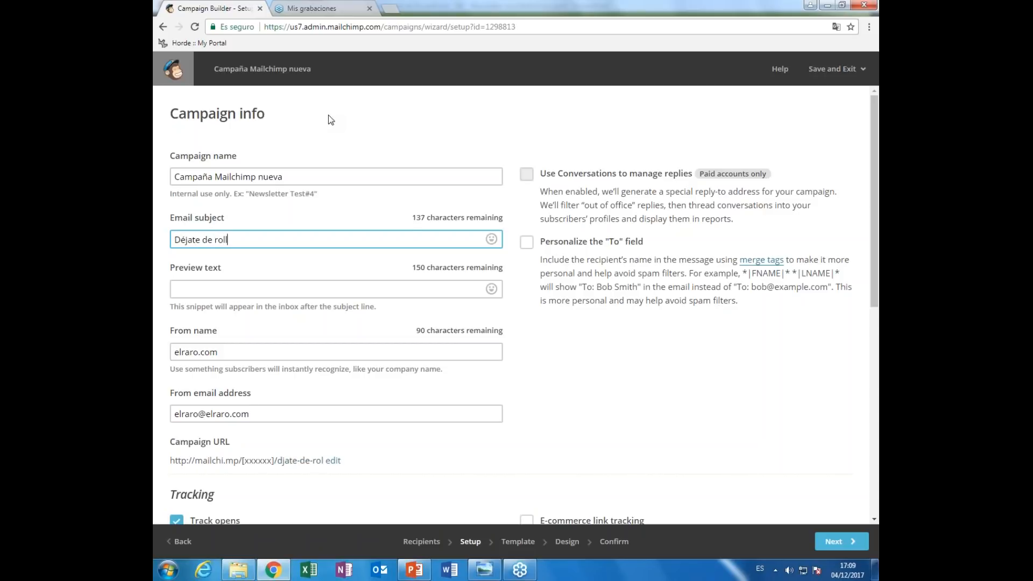
{"action": "type", "text": "os y empieza a ganra"}
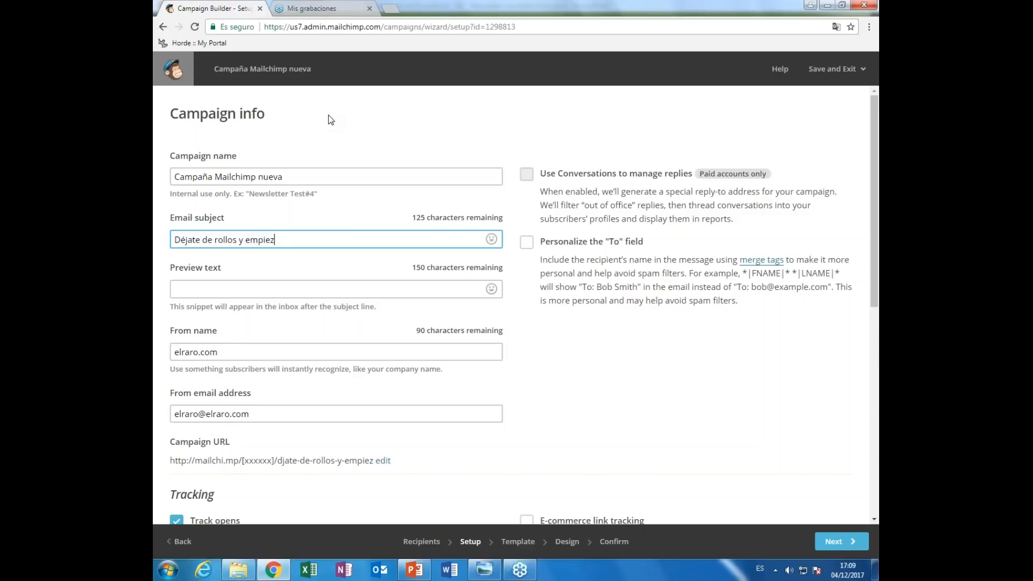
{"action": "key", "text": "BackSpace"}
{"action": "key", "text": "BackSpace"}
{"action": "type", "text": "ar dinero con tus emails"}
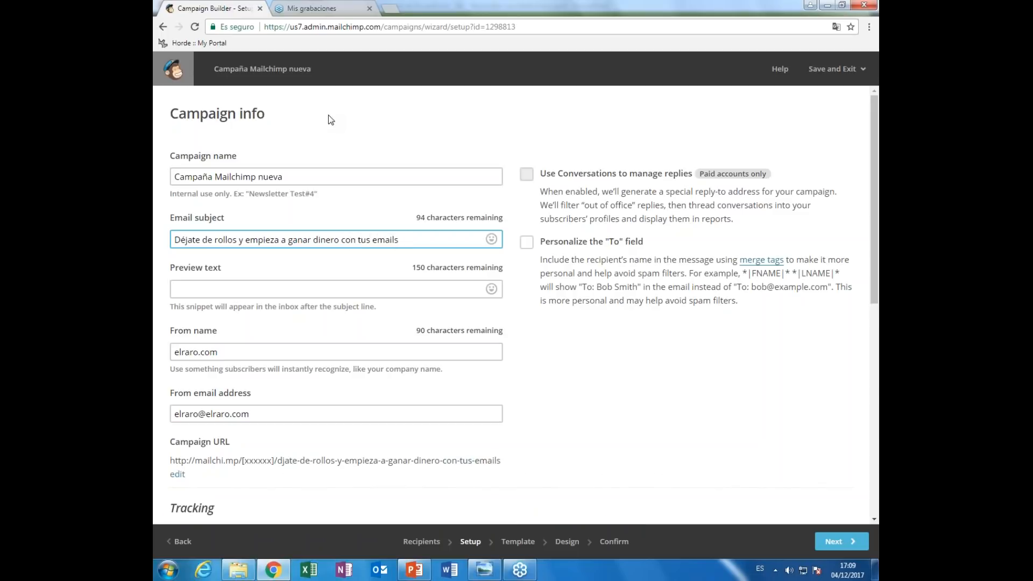
{"action": "key", "text": "ctrl+a"}
{"action": "key", "text": "Home"}
{"action": "key", "text": "ctrl+a"}
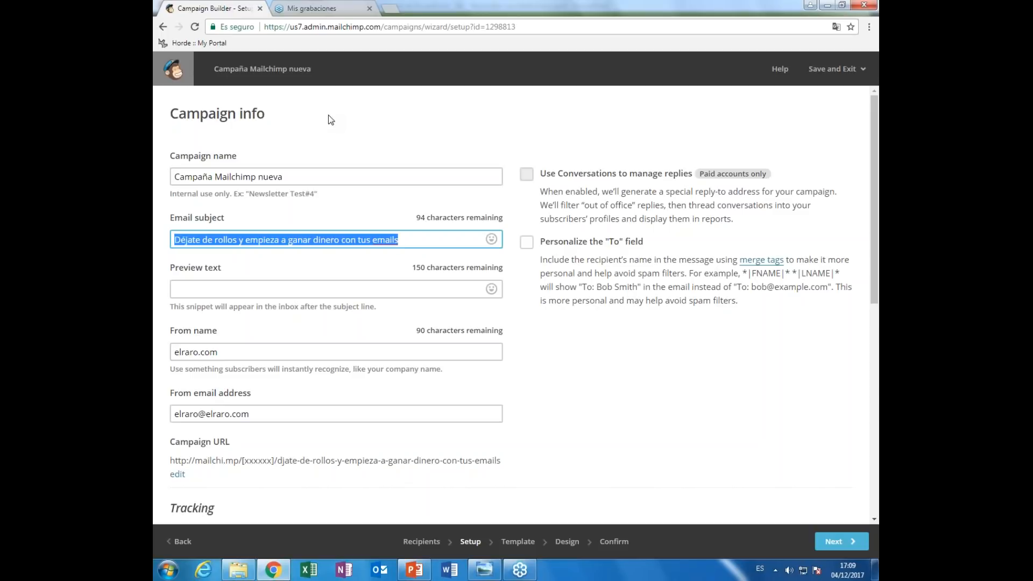
- Browse the subject's emoji picker and close it without adding an emoji
{"action": "key", "text": "Tab"}
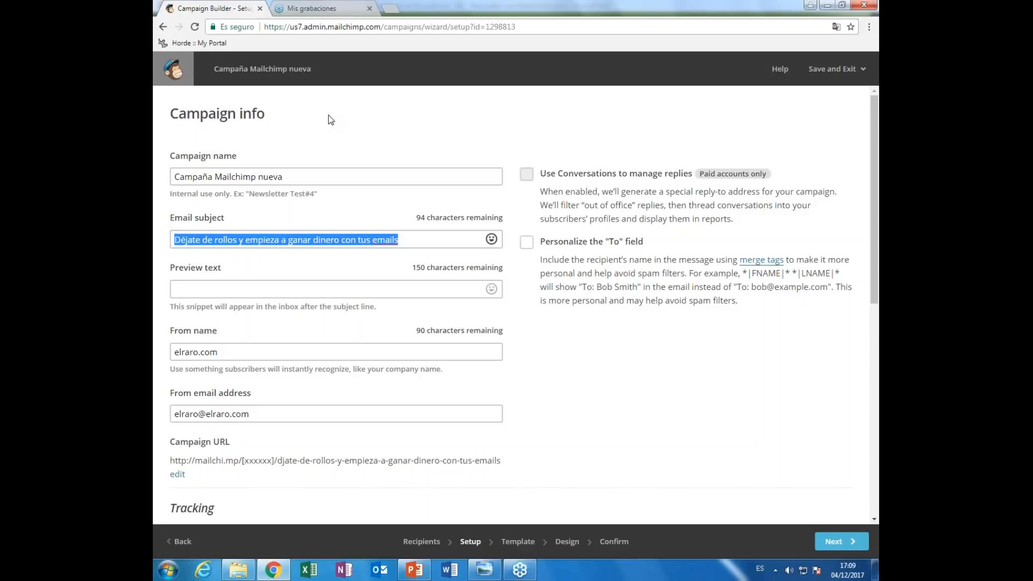
{"action": "left_click", "coordinate": [491, 239]}
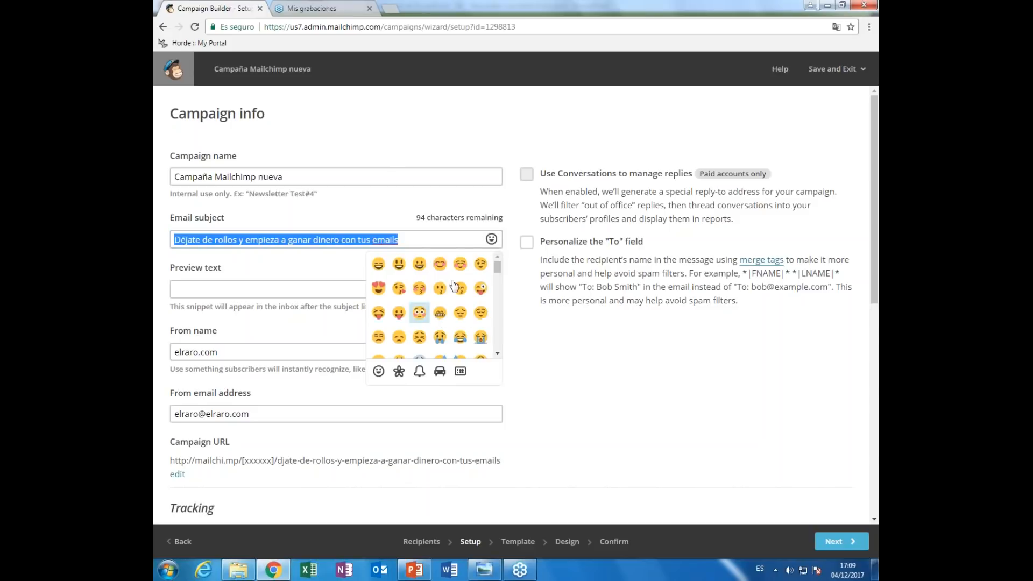
{"action": "scroll", "coordinate": [495, 285], "scroll_direction": "down", "scroll_amount": 3}
{"action": "scroll", "coordinate": [494, 302], "scroll_direction": "down", "scroll_amount": 5}
{"action": "scroll", "coordinate": [490, 295], "scroll_direction": "up", "scroll_amount": 8}
{"action": "mouse_move", "coordinate": [494, 271]}
{"action": "left_mouse_down"}
{"action": "mouse_move", "coordinate": [502, 346]}
{"action": "mouse_move", "coordinate": [499, 284]}
{"action": "left_mouse_up"}
{"action": "scroll", "coordinate": [499, 287], "scroll_direction": "up", "scroll_amount": 5}
{"action": "left_click", "coordinate": [452, 241]}
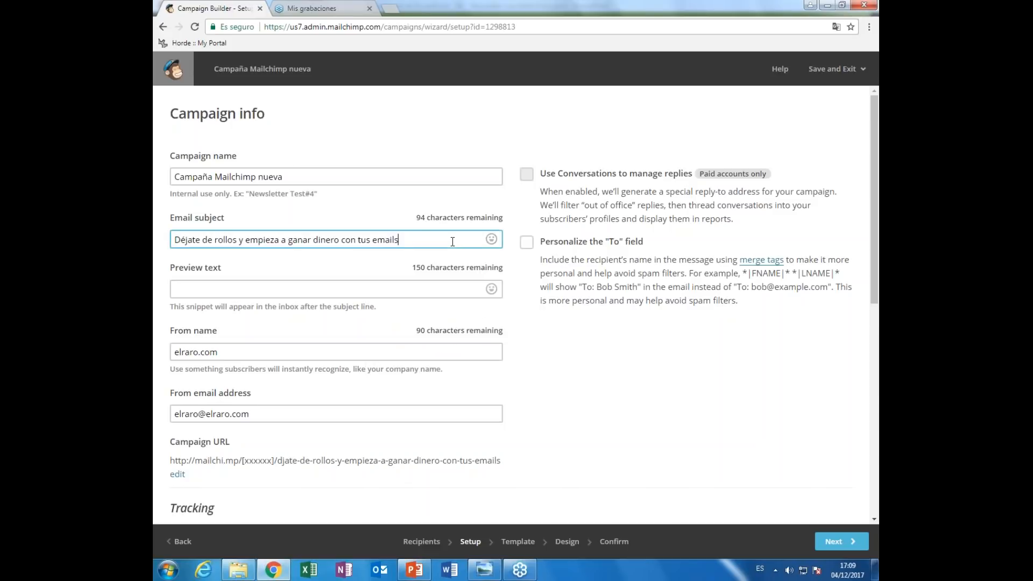
{"action": "left_click", "coordinate": [367, 285]}
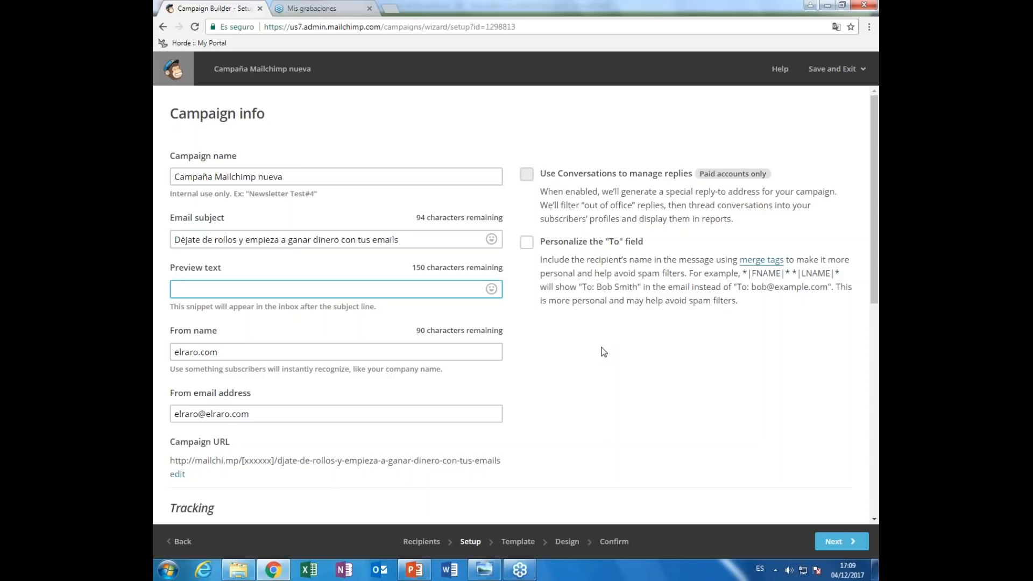
- Enter the preview text 'Te formamos para que tus correos sean efectivos y atraigan a tus clientes'
{"action": "type", "text": "Te formamos m"}
{"action": "key", "text": "BackSpace"}
{"action": "type", "text": "para que teu"}
{"action": "key", "text": "BackSpace"}
{"action": "key", "text": "BackSpace"}
{"action": "type", "text": "us correos"}
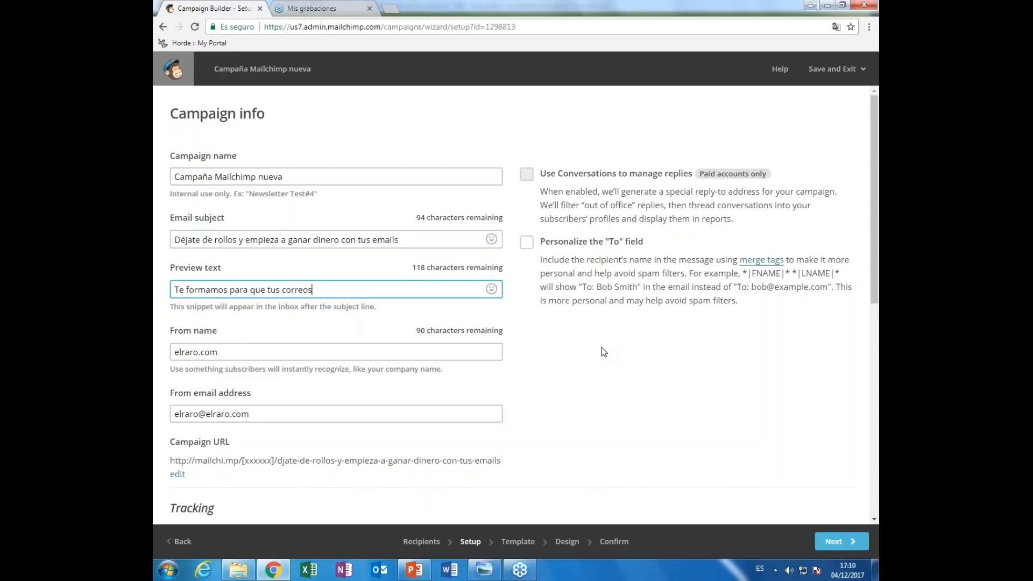
{"action": "type", "text": " sean efectivos y atraigan a t"}
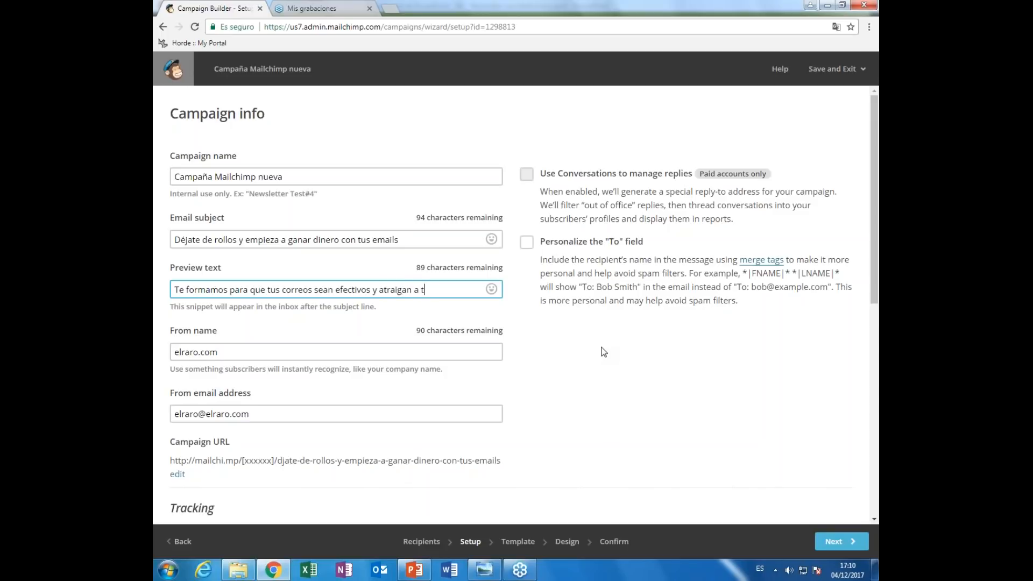
{"action": "type", "text": "us clientes"}
{"action": "left_click", "coordinate": [335, 352]}
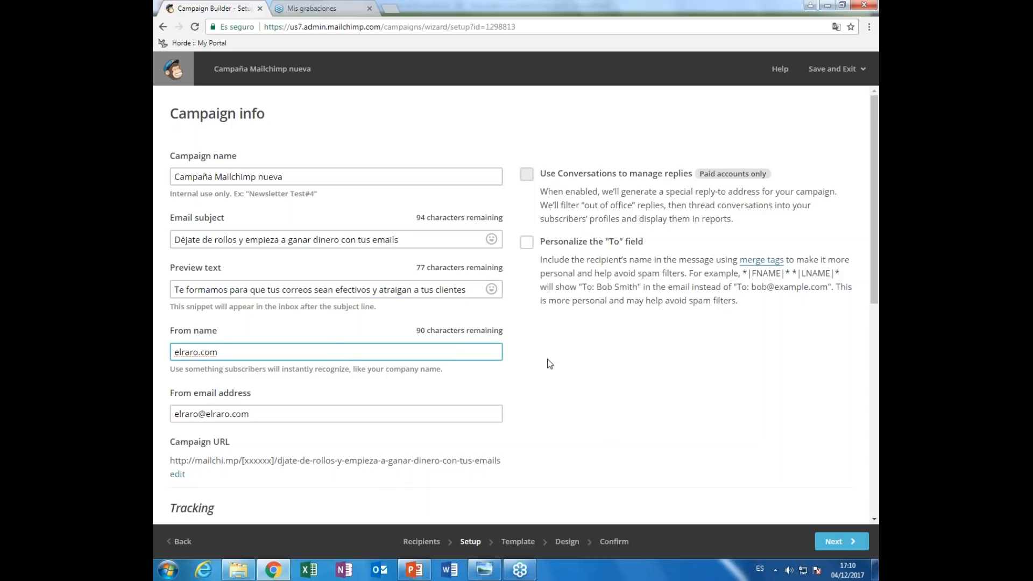
- Replace the placeholder From name with the author's full name
{"action": "key", "text": "ctrl+a"}
{"action": "type", "text": "Carlos"}
{"action": "type", "text": "Gustavo de la ORd"}
{"action": "key", "text": "BackSpace"}
{"action": "key", "text": "BackSpace"}
{"action": "key", "text": "BackSpace"}
{"action": "type", "text": "Orden"}
{"action": "key", "text": "Tab"}
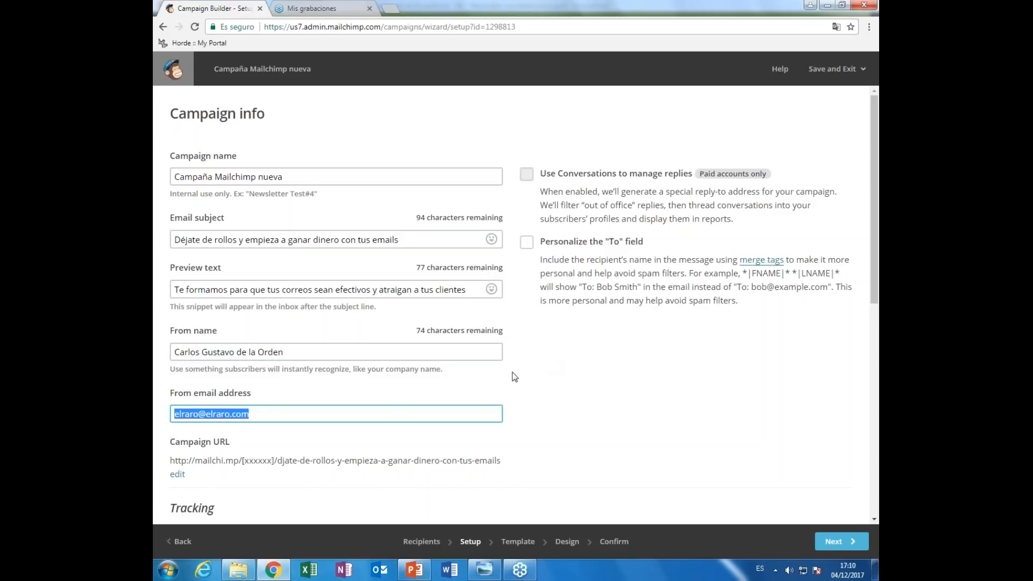
- Rewrite the part of the sender e-mail before the @ with the author's name, trying several domains
{"action": "left_click", "coordinate": [392, 410]}
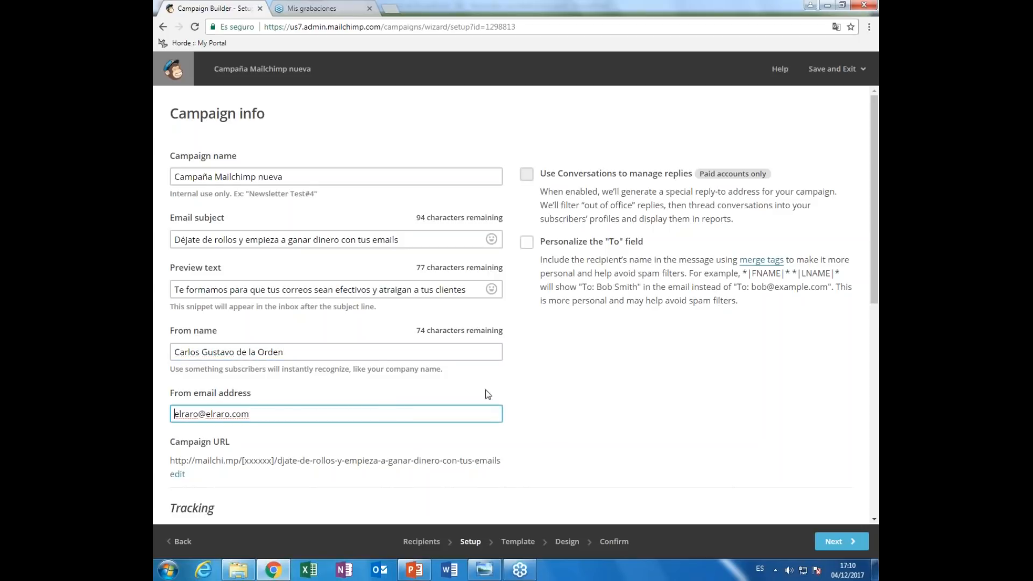
{"action": "key", "text": "Home"}
{"action": "key", "text": "shift+Right"}
{"action": "key", "text": "shift+Right"}
{"action": "key", "text": "shift+Right"}
{"action": "key", "text": "shift+Right"}
{"action": "key", "text": "shift+Right"}
{"action": "key", "text": "shift+Right"}
{"action": "key", "text": "BackSpace"}
{"action": "type", "text": "info"}
{"action": "key", "text": "shift+Home"}
{"action": "key", "text": "BackSpace"}
{"action": "type", "text": "hola"}
{"action": "key", "text": "Home"}
{"action": "key", "text": "shift+Right"}
{"action": "key", "text": "shift+Right"}
{"action": "key", "text": "shift+Right"}
{"action": "key", "text": "shift+Right"}
{"action": "key", "text": "BackSpace"}
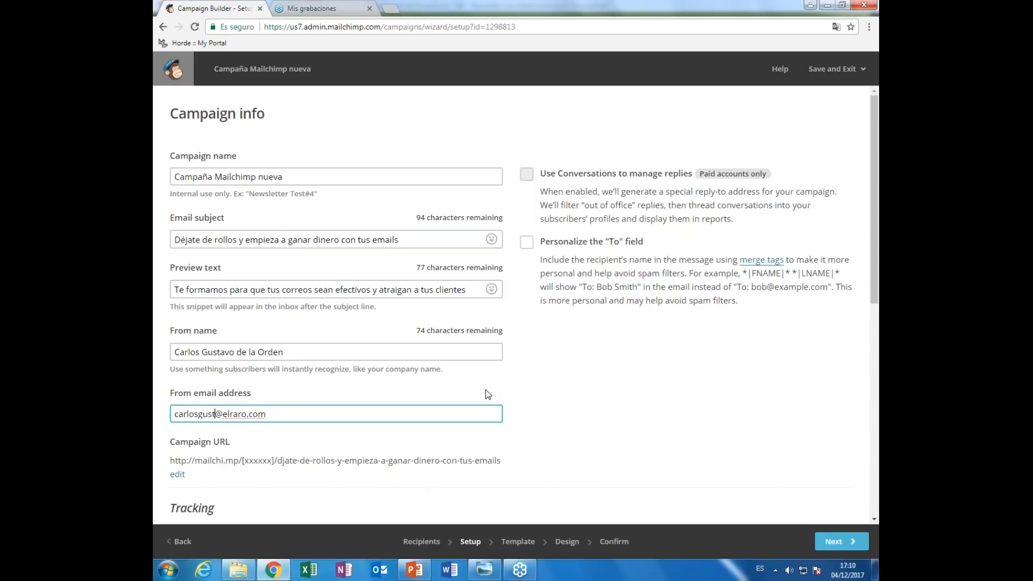
{"action": "key", "text": "shift+Home"}
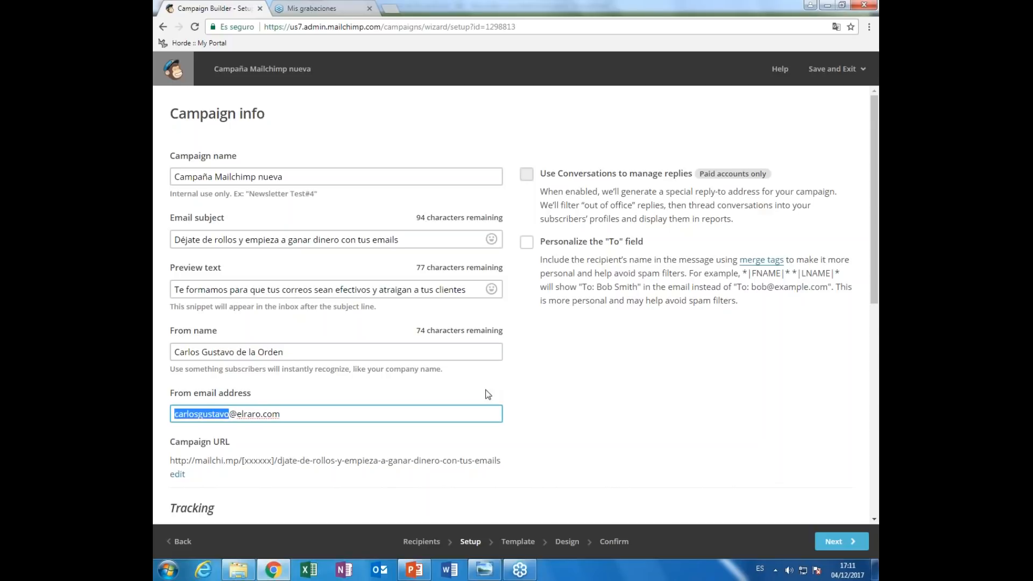
{"action": "key", "text": "Right"}
{"action": "key", "text": "Home"}
{"action": "key", "text": "shift+Right"}
{"action": "key", "text": "shift+Right"}
{"action": "key", "text": "shift+Right"}
{"action": "key", "text": "shift+Right"}
{"action": "key", "text": "shift+Right"}
{"action": "key", "text": "shift+Right"}
{"action": "key", "text": "shift+Right"}
{"action": "key", "text": "shift+Right"}
{"action": "key", "text": "shift+Right"}
{"action": "key", "text": "shift+Right"}
{"action": "key", "text": "shift+Right"}
{"action": "key", "text": "shift+Right"}
{"action": "key", "text": "shift+Right"}
{"action": "key", "text": "End"}
{"action": "key", "text": "shift+Left"}
{"action": "key", "text": "shift+Left"}
{"action": "key", "text": "shift+Left"}
{"action": "key", "text": "shift+Left"}
{"action": "key", "text": "shift+Left"}
{"action": "key", "text": "shift+Left"}
{"action": "key", "text": "shift+Left"}
{"action": "key", "text": "shift+Left"}
{"action": "key", "text": "shift+Left"}
{"action": "key", "text": "shift+Left"}
{"action": "type", "text": "gam"}
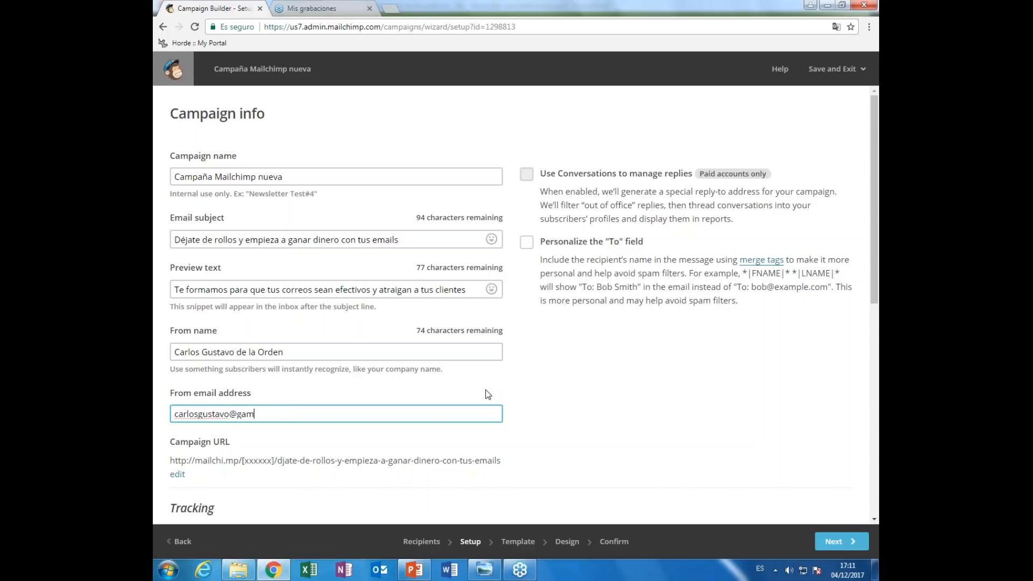
{"action": "key", "text": "BackSpace"}
{"action": "key", "text": "BackSpace"}
{"action": "type", "text": "mail.c"}
{"action": "type", "text": "om"}
{"action": "key", "text": "shift+Left"}
{"action": "key", "text": "shift+Left"}
{"action": "key", "text": "shift+Left"}
{"action": "key", "text": "shift+Left"}
{"action": "key", "text": "shift+Left"}
{"action": "key", "text": "shift+Left"}
{"action": "key", "text": "shift+Left"}
{"action": "key", "text": "shift+Left"}
{"action": "key", "text": "shift+Left"}
{"action": "type", "text": "elraro.com"}
- Set the sender e-mail domain to gmail.com, completing the author's personal address
{"action": "key", "text": "ctrl+a"}
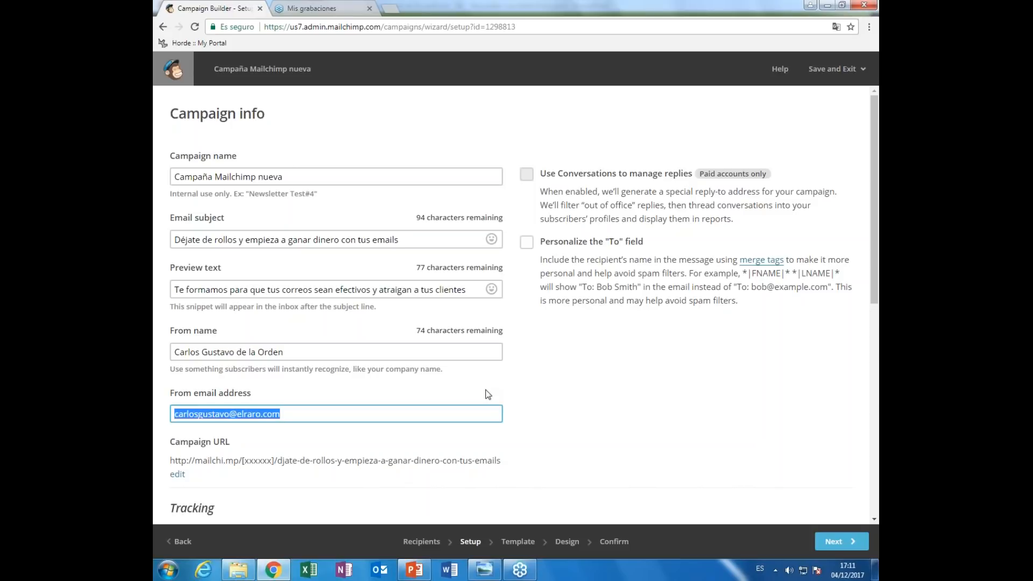
{"action": "key", "text": "End"}
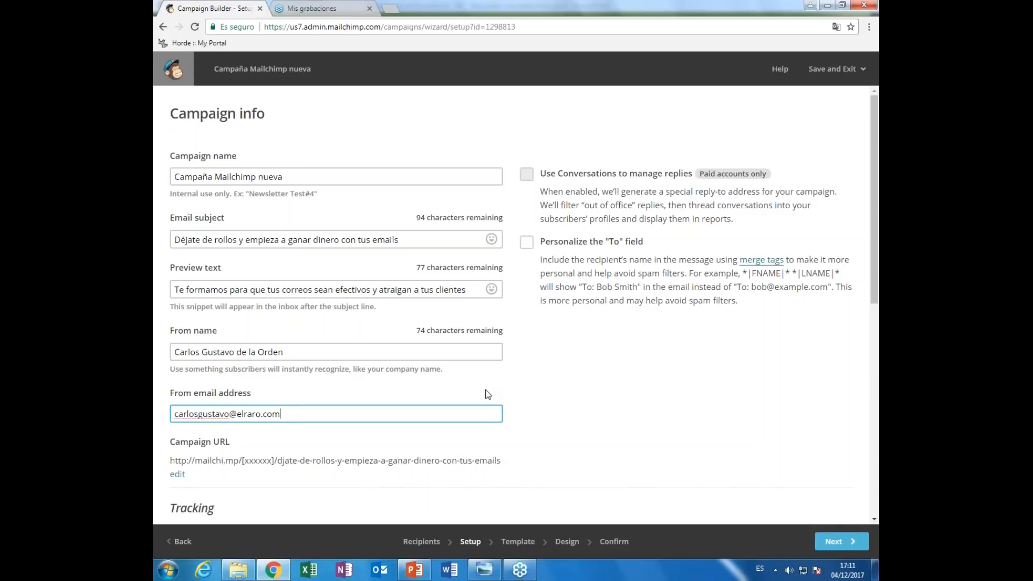
{"action": "key", "text": "ctrl+a"}
{"action": "key", "text": "End"}
{"action": "key", "text": "ctrl+shift+Left"}
{"action": "type", "text": "gmi"}
{"action": "key", "text": "BackSpace"}
{"action": "type", "text": "ail.com"}
{"action": "key", "text": "ctrl+shift+Left"}
{"action": "type", "text": "elraro.c"}
{"action": "key", "text": "BackSpace"}
{"action": "key", "text": "BackSpace"}
{"action": "key", "text": "BackSpace"}
{"action": "key", "text": "BackSpace"}
{"action": "key", "text": "BackSpace"}
{"action": "key", "text": "BackSpace"}
{"action": "key", "text": "BackSpace"}
{"action": "key", "text": "BackSpace"}
{"action": "type", "text": "gmail.com"}
{"action": "key", "text": "Tab"}
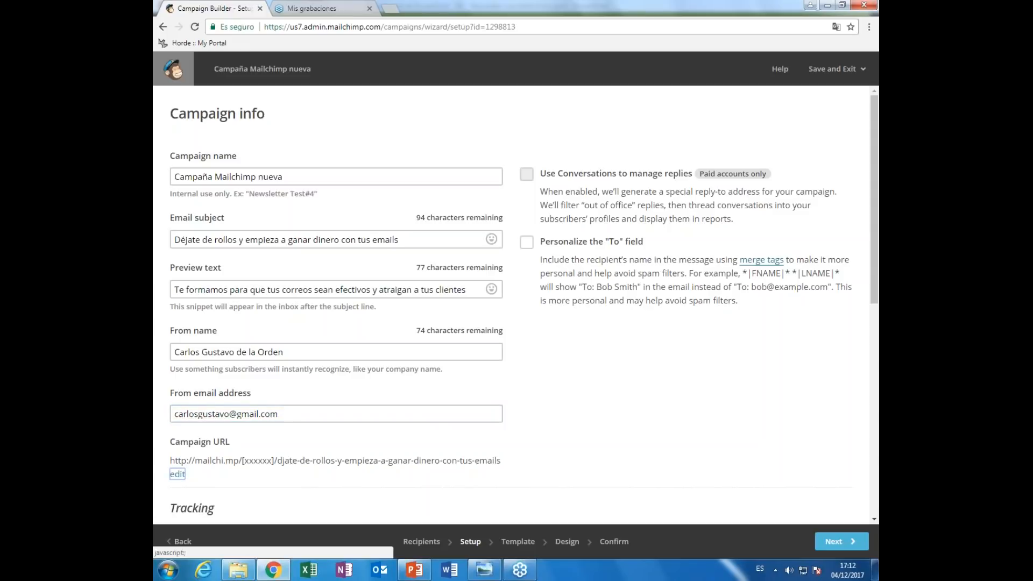
{"action": "left_click", "coordinate": [190, 446]}
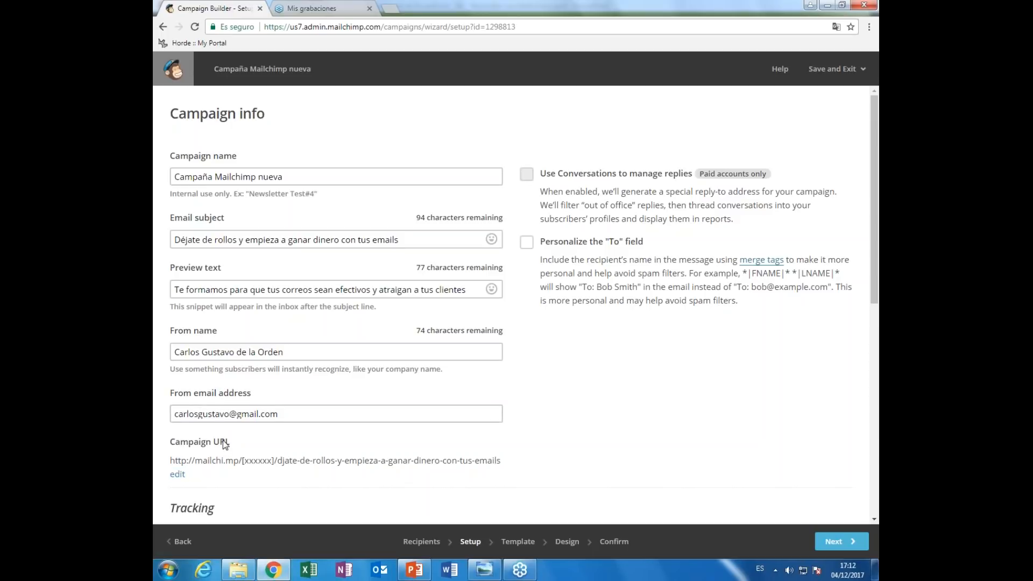
{"action": "left_click_drag", "start_coordinate": [170, 461], "coordinate": [496, 461]}
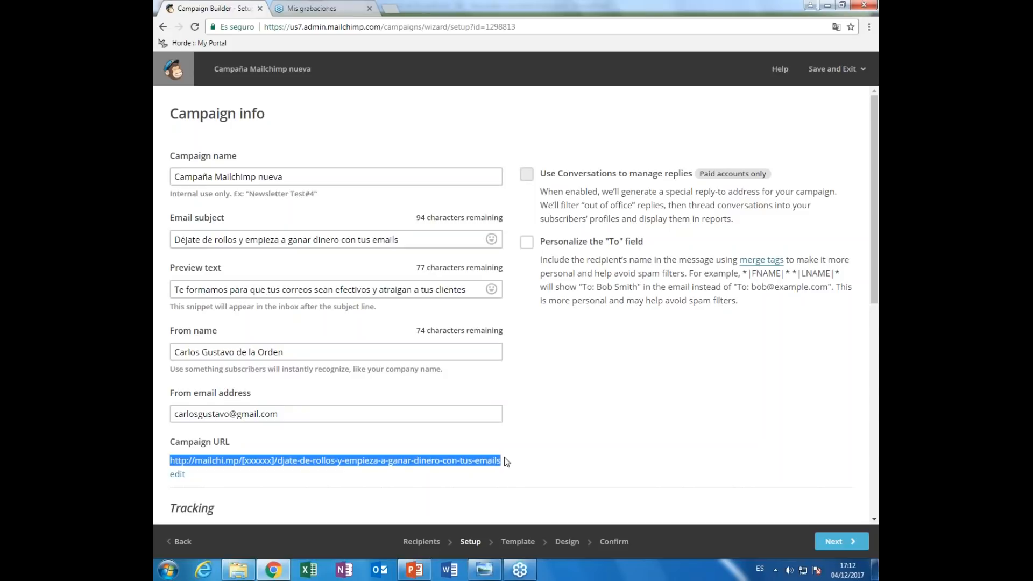
{"action": "left_click", "coordinate": [464, 440]}
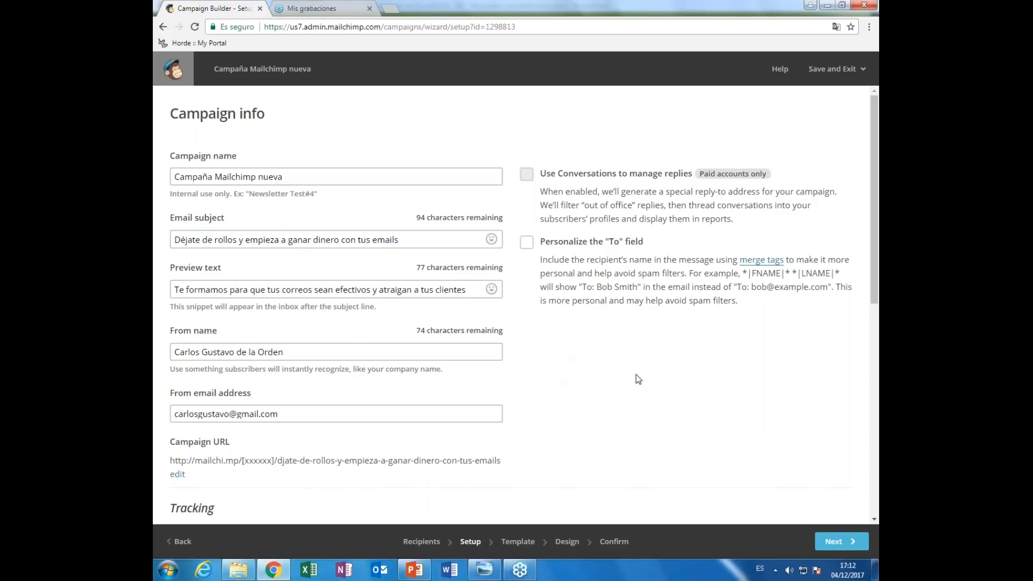
{"action": "scroll", "coordinate": [651, 373], "scroll_direction": "down", "scroll_amount": 1}
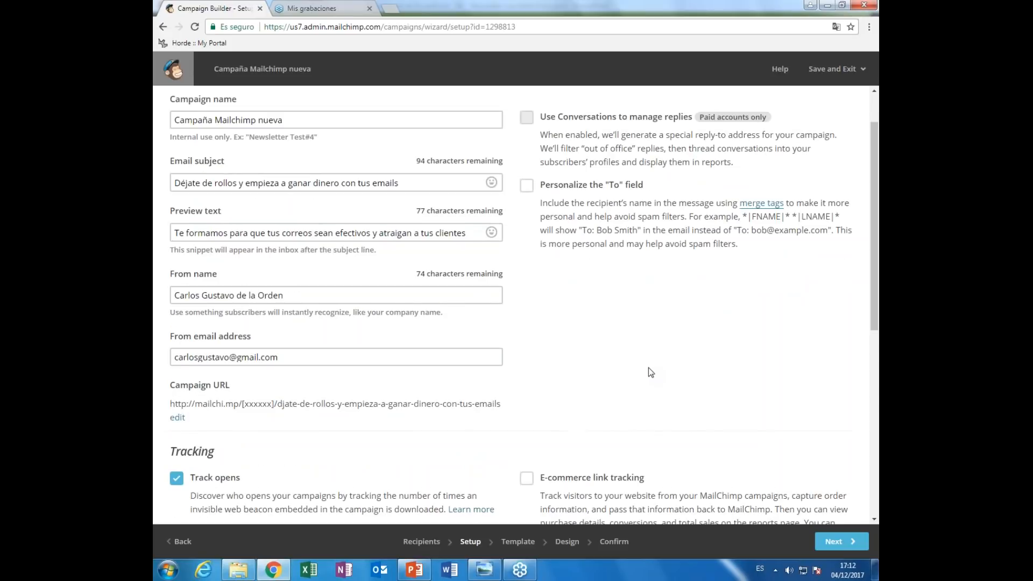
{"action": "scroll", "coordinate": [650, 372], "scroll_direction": "down", "scroll_amount": 5}
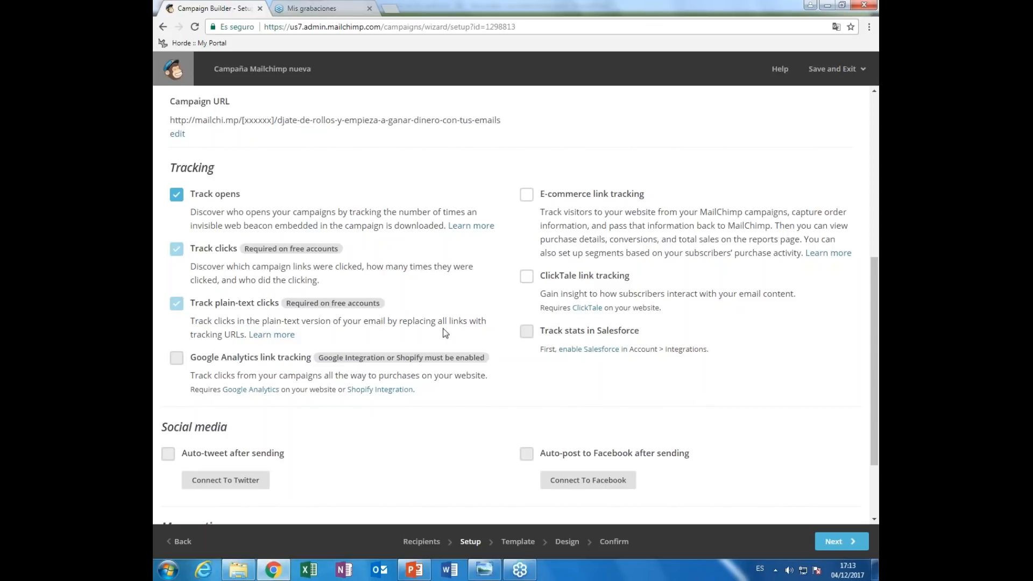
{"action": "scroll", "coordinate": [444, 329], "scroll_direction": "down", "scroll_amount": 2}
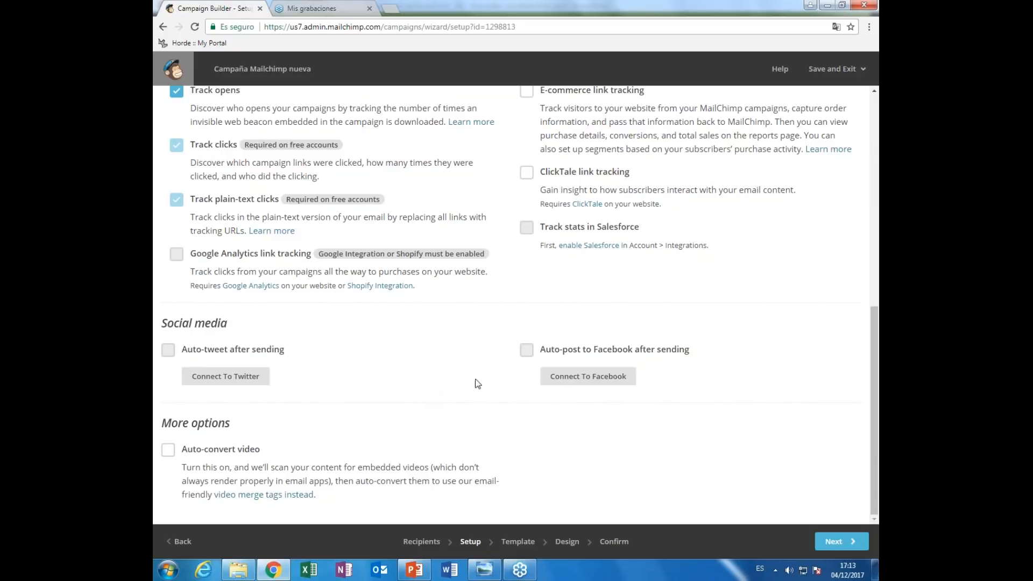
{"action": "scroll", "coordinate": [479, 381], "scroll_direction": "up", "scroll_amount": 3}
{"action": "scroll", "coordinate": [479, 381], "scroll_direction": "up", "scroll_amount": 6}
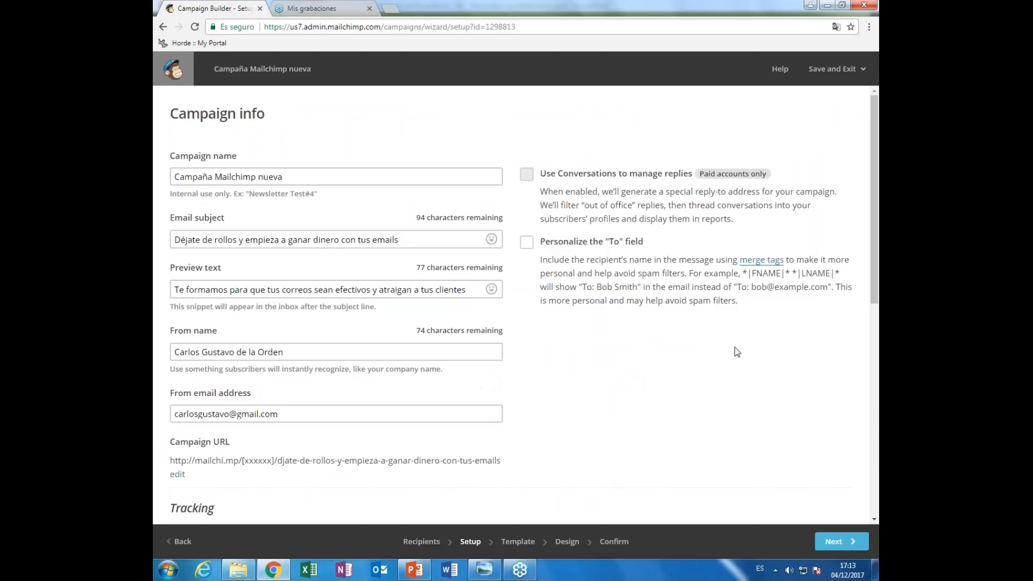
{"action": "scroll", "coordinate": [666, 422], "scroll_direction": "down", "scroll_amount": 3}
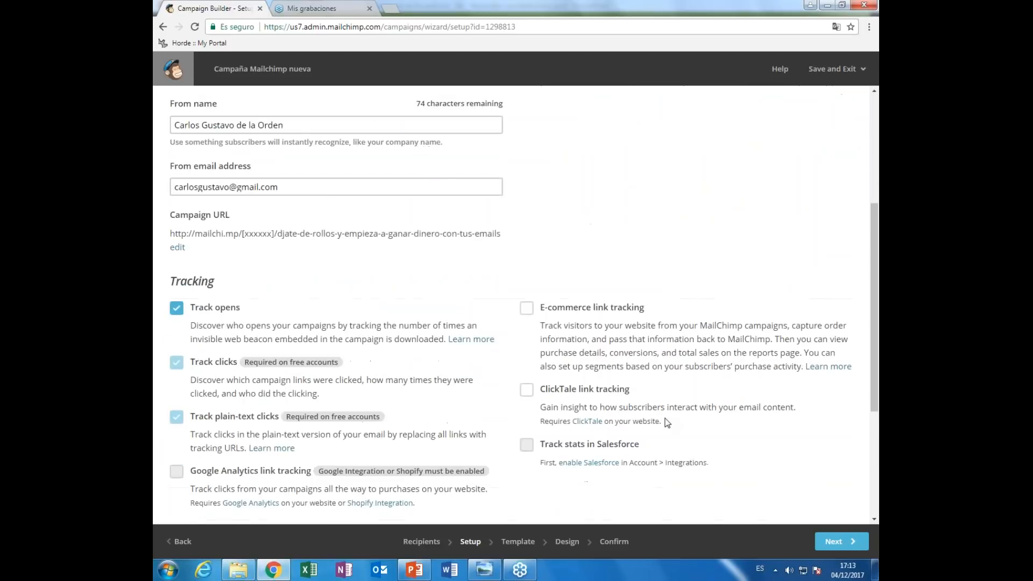
{"action": "scroll", "coordinate": [678, 430], "scroll_direction": "up", "scroll_amount": 4}
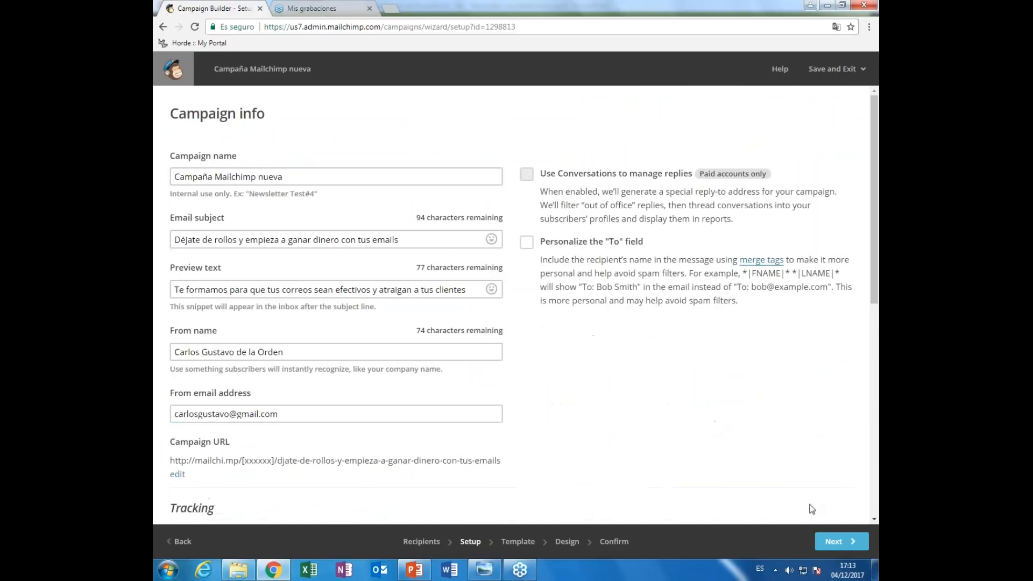
- Continue to the Template step and show the Themes gallery of ready-made designs
{"action": "left_click", "coordinate": [838, 542]}
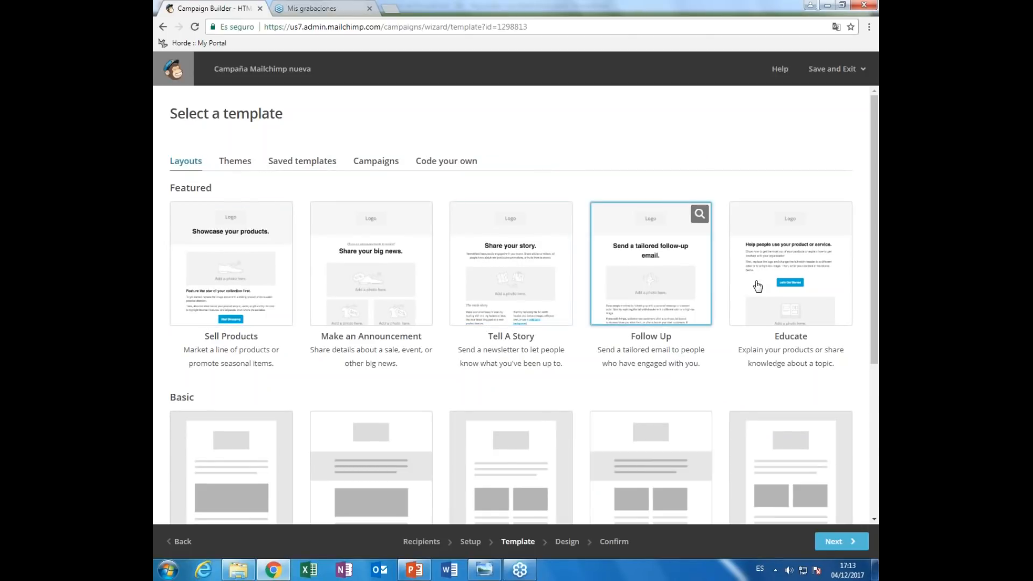
{"action": "scroll", "coordinate": [807, 269], "scroll_direction": "down", "scroll_amount": 4}
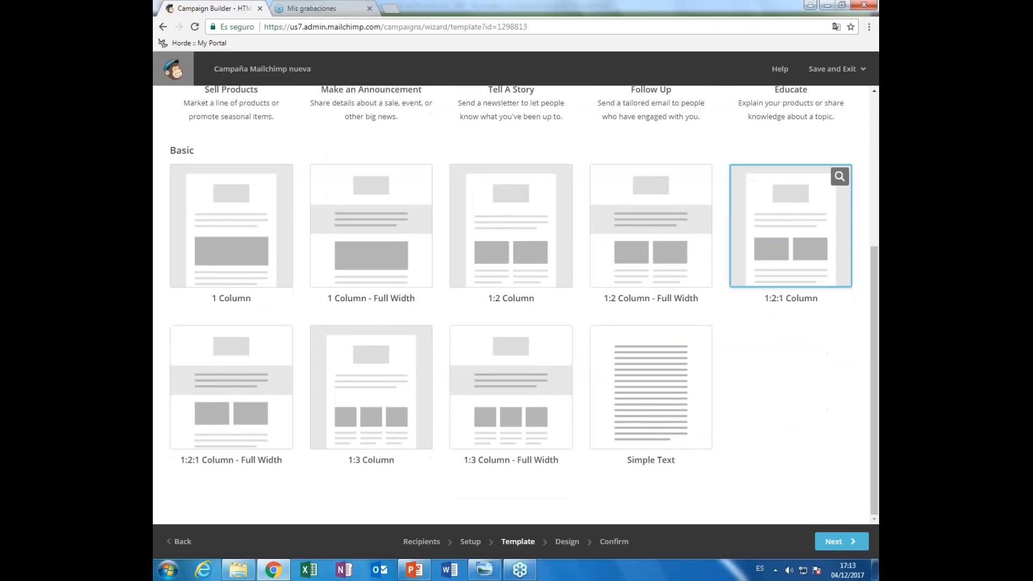
{"action": "scroll", "coordinate": [791, 226], "scroll_direction": "up", "scroll_amount": 5}
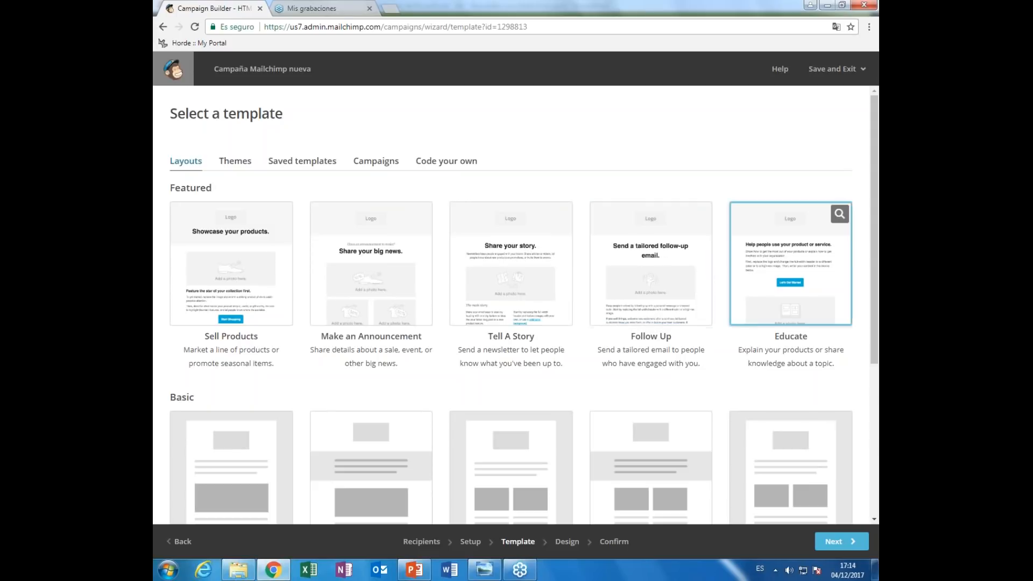
{"action": "scroll", "coordinate": [524, 305], "scroll_direction": "down", "scroll_amount": 1}
{"action": "scroll", "coordinate": [314, 338], "scroll_direction": "down", "scroll_amount": 3}
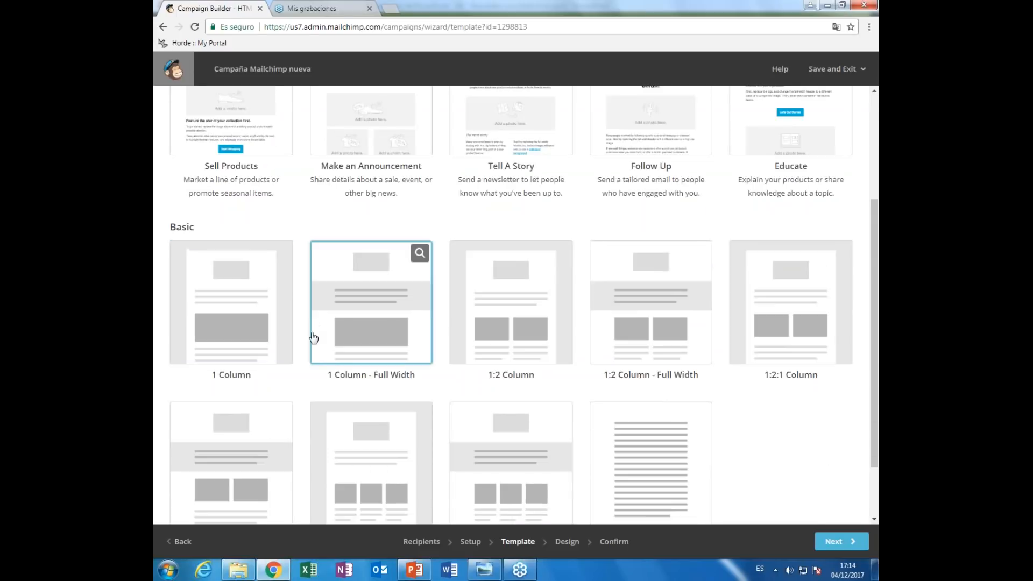
{"action": "scroll", "coordinate": [313, 337], "scroll_direction": "down", "scroll_amount": 1}
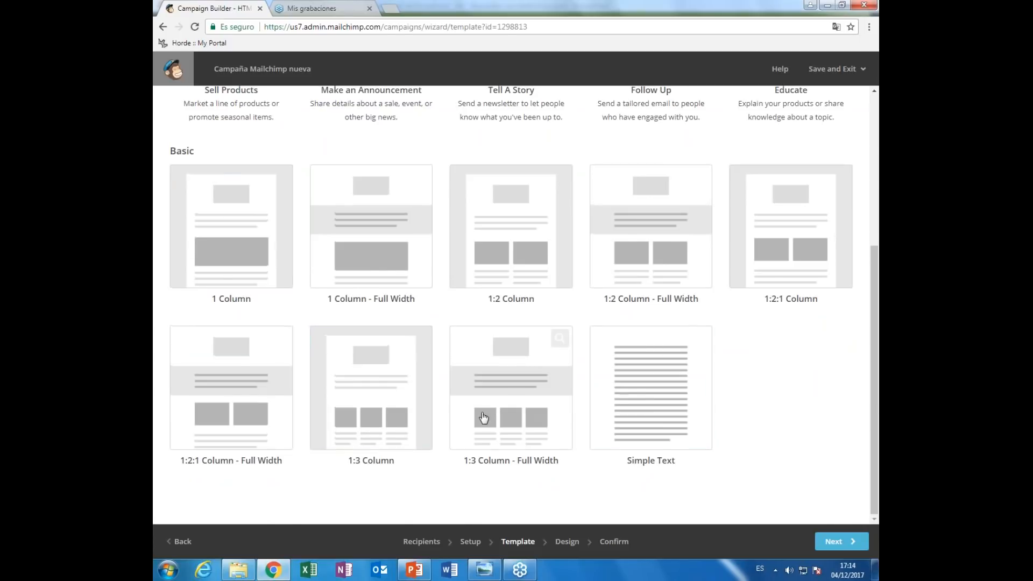
{"action": "scroll", "coordinate": [484, 417], "scroll_direction": "up", "scroll_amount": 4}
{"action": "left_click", "coordinate": [235, 161]}
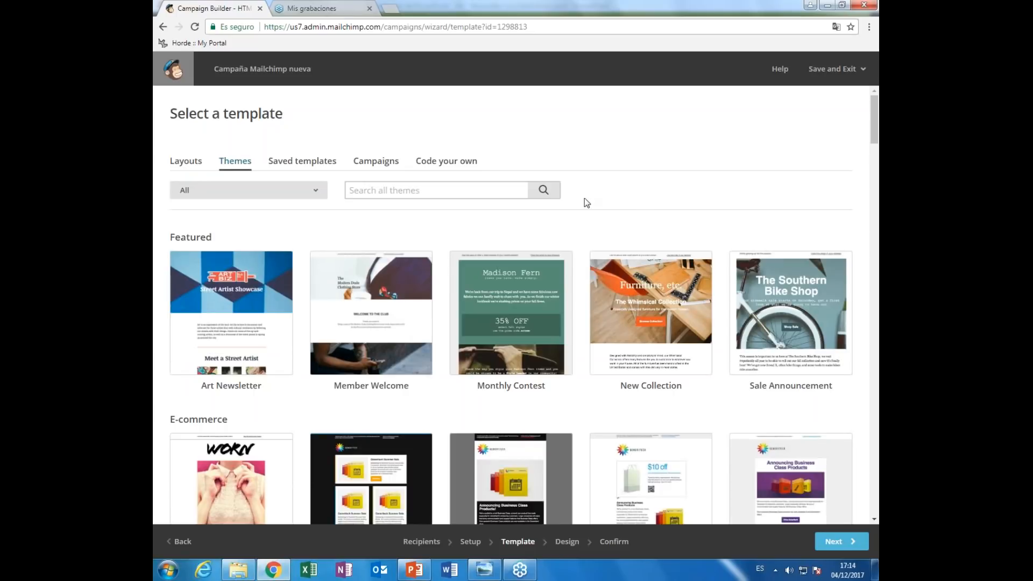
{"action": "left_click", "coordinate": [316, 193]}
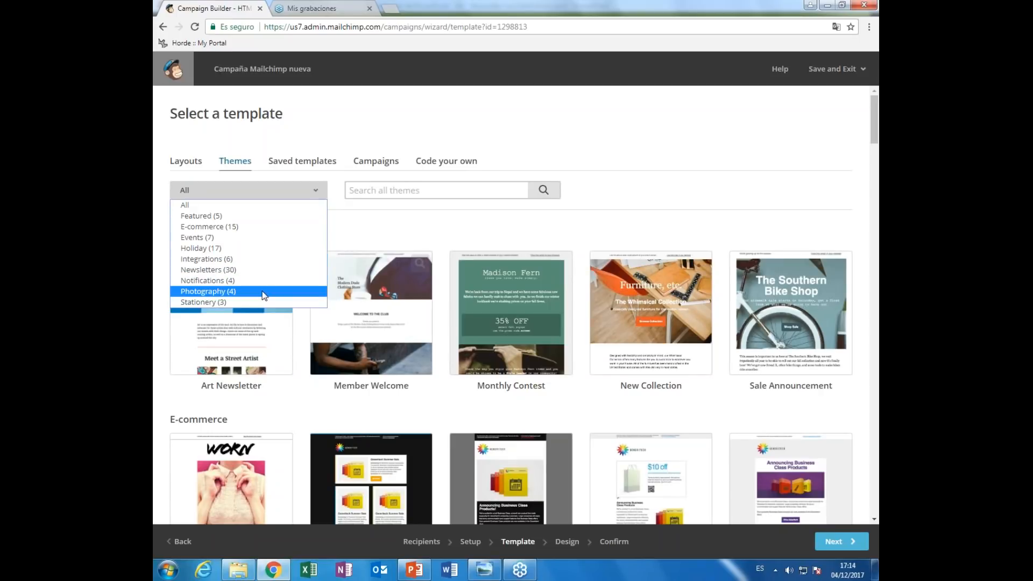
{"action": "left_click", "coordinate": [589, 223]}
{"action": "scroll", "coordinate": [634, 245], "scroll_direction": "down", "scroll_amount": 4}
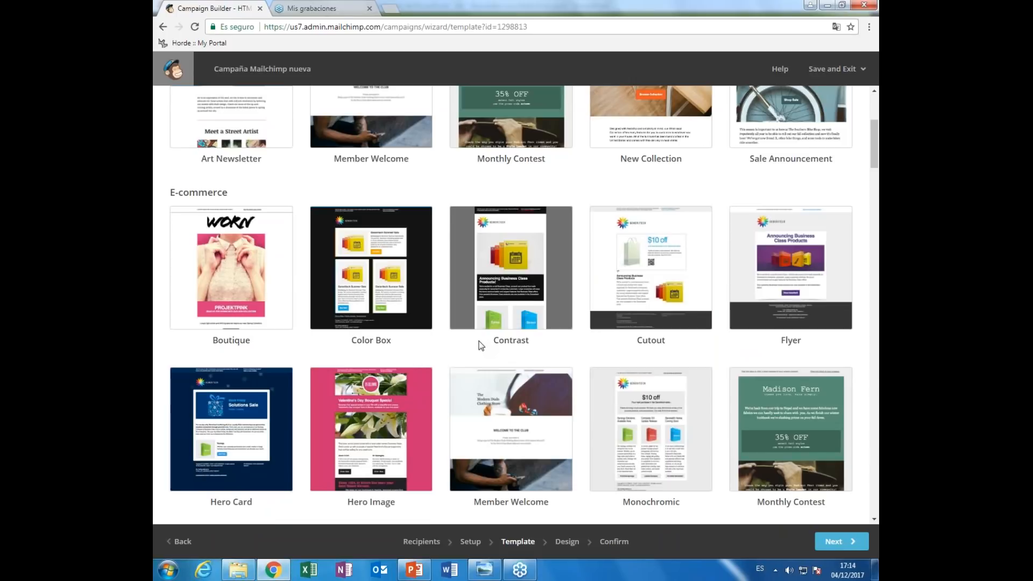
{"action": "scroll", "coordinate": [370, 300], "scroll_direction": "down", "scroll_amount": 2}
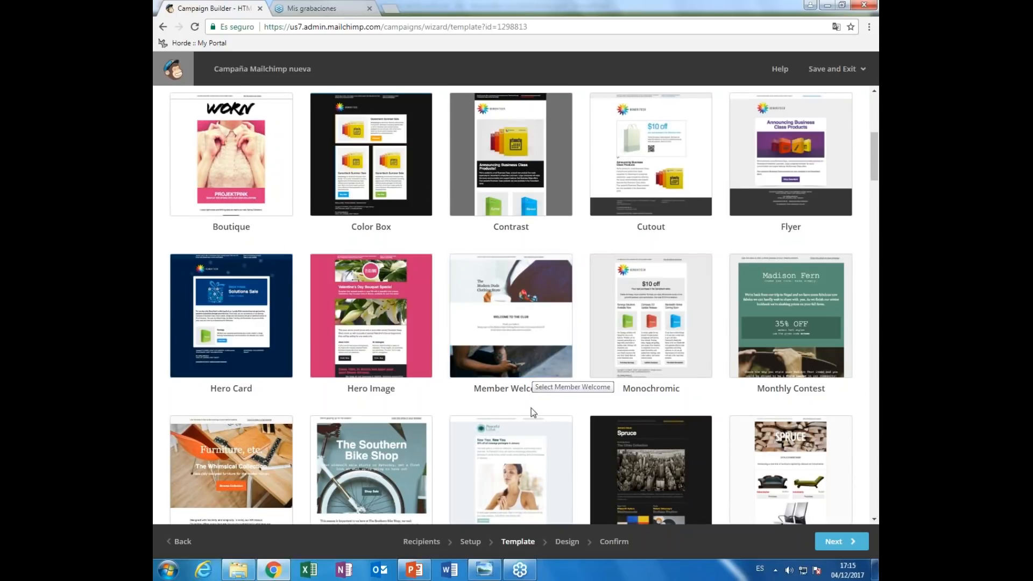
{"action": "scroll", "coordinate": [531, 408], "scroll_direction": "down", "scroll_amount": 3}
{"action": "scroll", "coordinate": [531, 412], "scroll_direction": "down", "scroll_amount": 4}
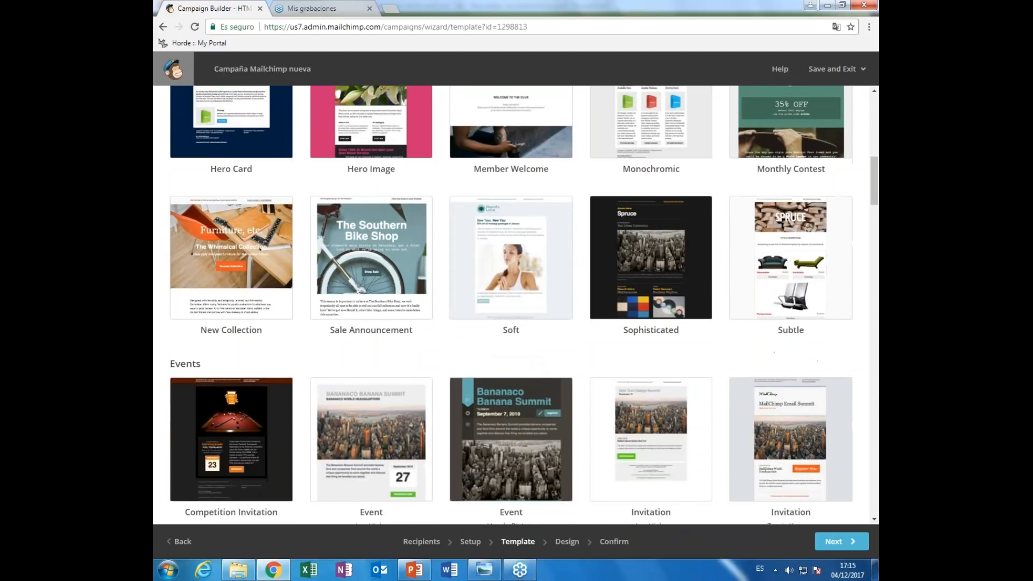
{"action": "scroll", "coordinate": [532, 413], "scroll_direction": "down", "scroll_amount": 2}
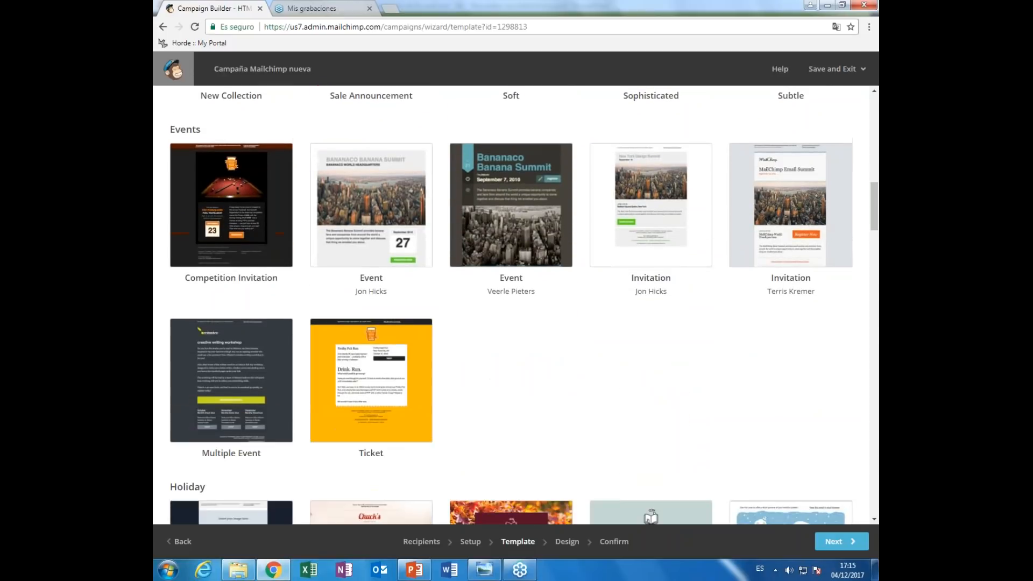
{"action": "scroll", "coordinate": [651, 409], "scroll_direction": "down", "scroll_amount": 5}
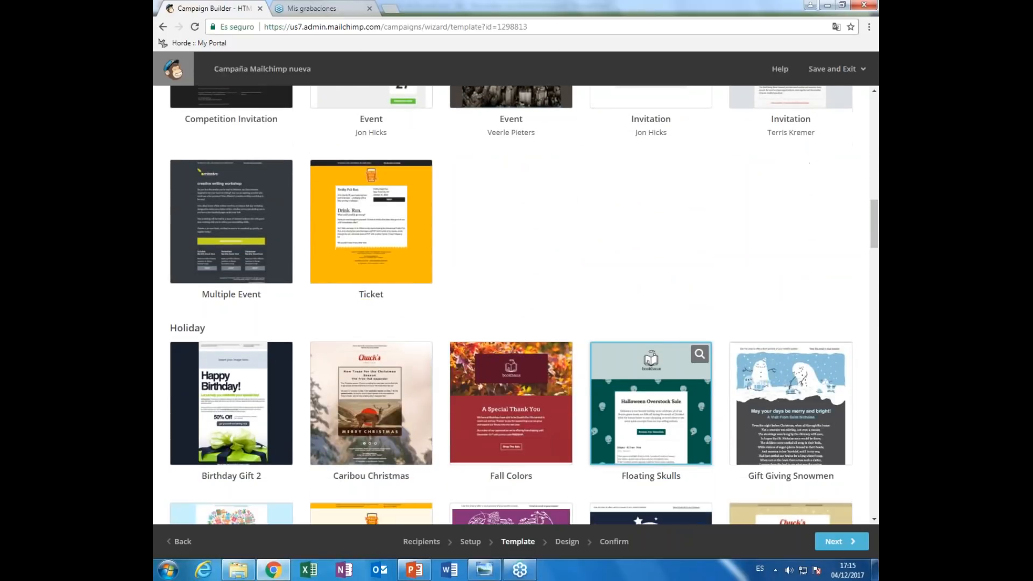
{"action": "scroll", "coordinate": [651, 398], "scroll_direction": "down", "scroll_amount": 2}
{"action": "scroll", "coordinate": [651, 398], "scroll_direction": "down", "scroll_amount": 1}
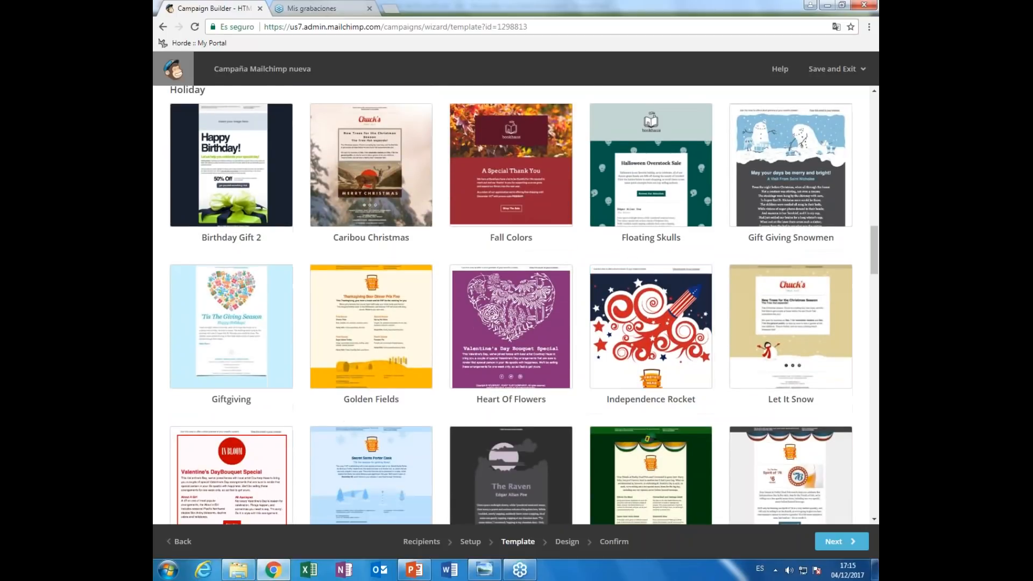
{"action": "scroll", "coordinate": [511, 305], "scroll_direction": "down", "scroll_amount": 4}
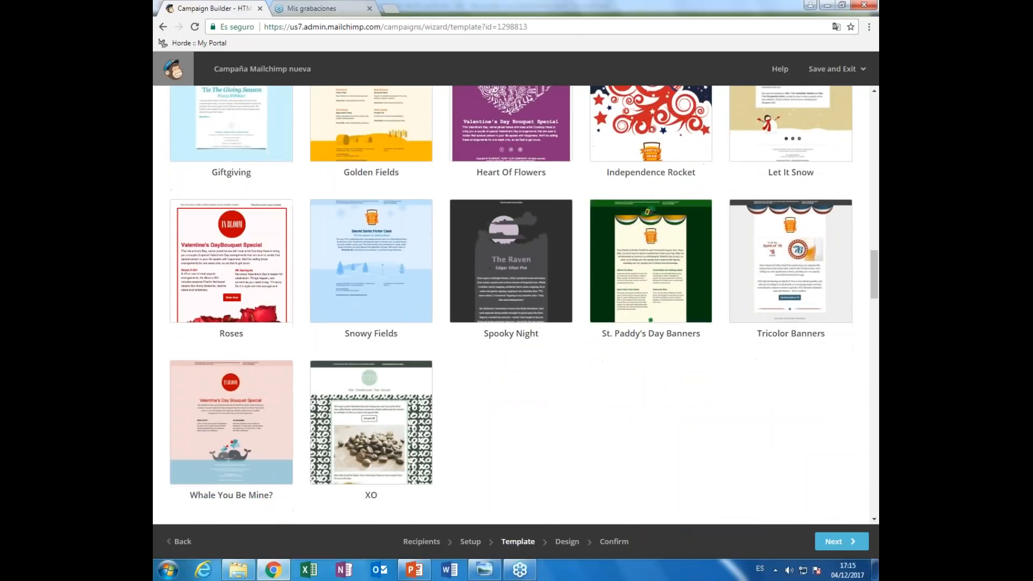
{"action": "scroll", "coordinate": [511, 305], "scroll_direction": "up", "scroll_amount": 6}
{"action": "scroll", "coordinate": [651, 350], "scroll_direction": "down", "scroll_amount": 8}
{"action": "scroll", "coordinate": [626, 420], "scroll_direction": "up", "scroll_amount": 10}
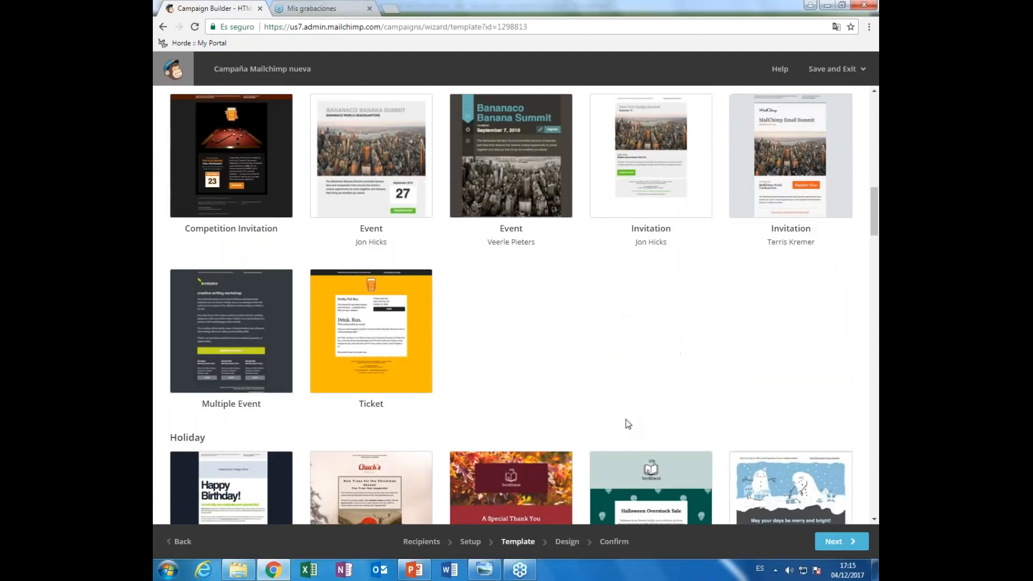
{"action": "scroll", "coordinate": [625, 419], "scroll_direction": "up", "scroll_amount": 15}
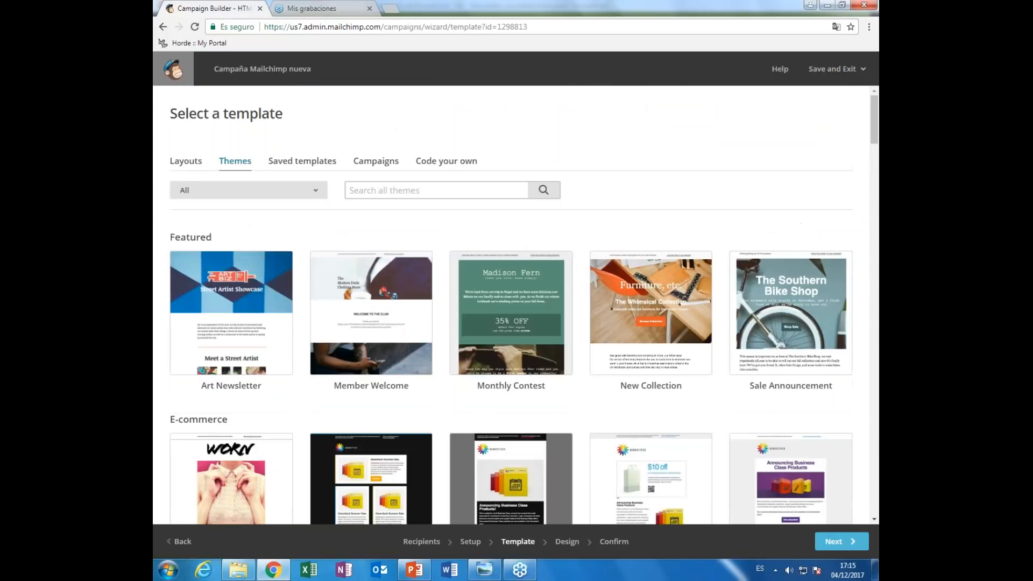
- Look through Saved templates, Campaigns and Code your own, then pick the Sell Products layout
{"action": "left_click", "coordinate": [302, 160]}
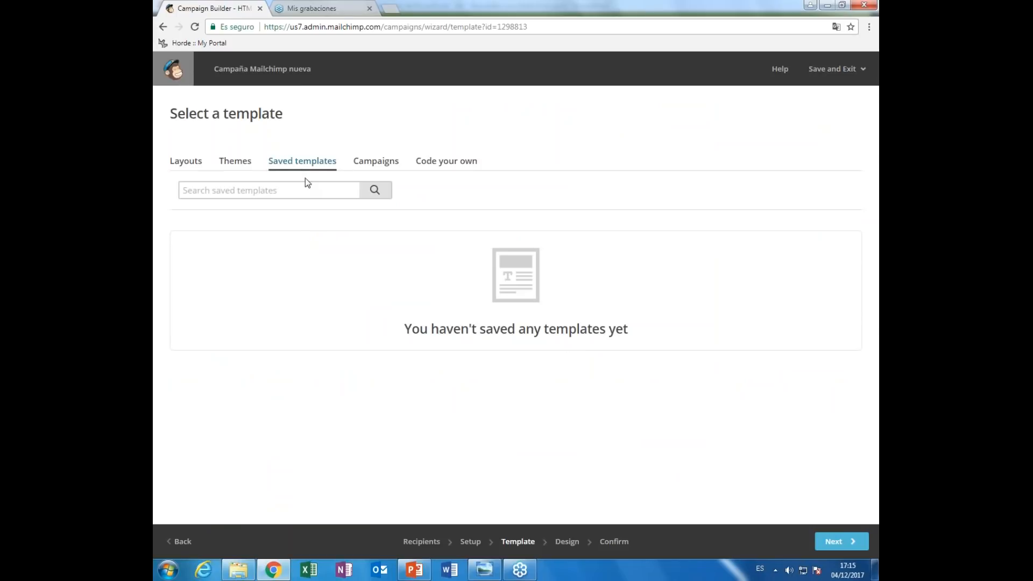
{"action": "left_click", "coordinate": [388, 162]}
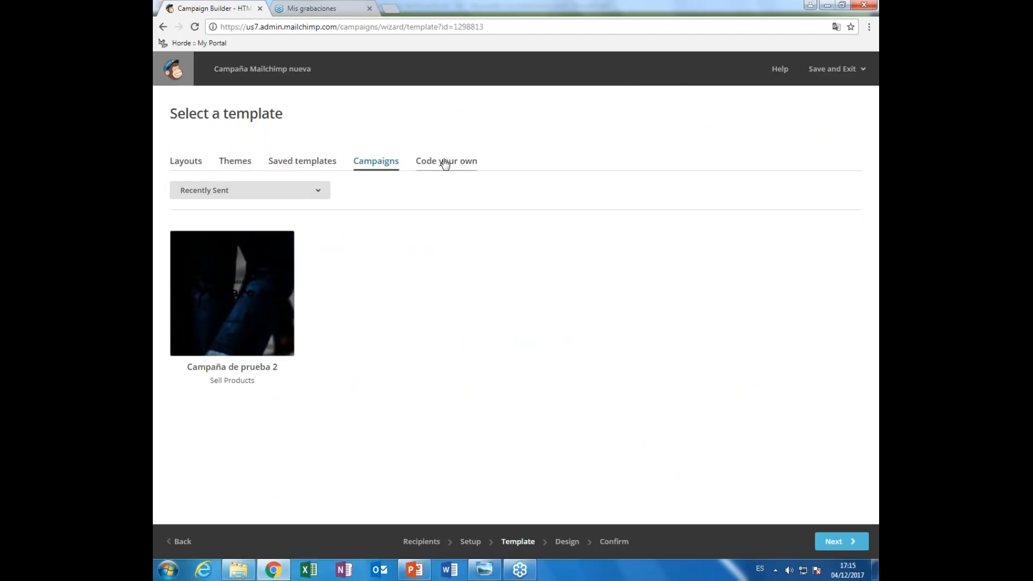
{"action": "left_click", "coordinate": [444, 162]}
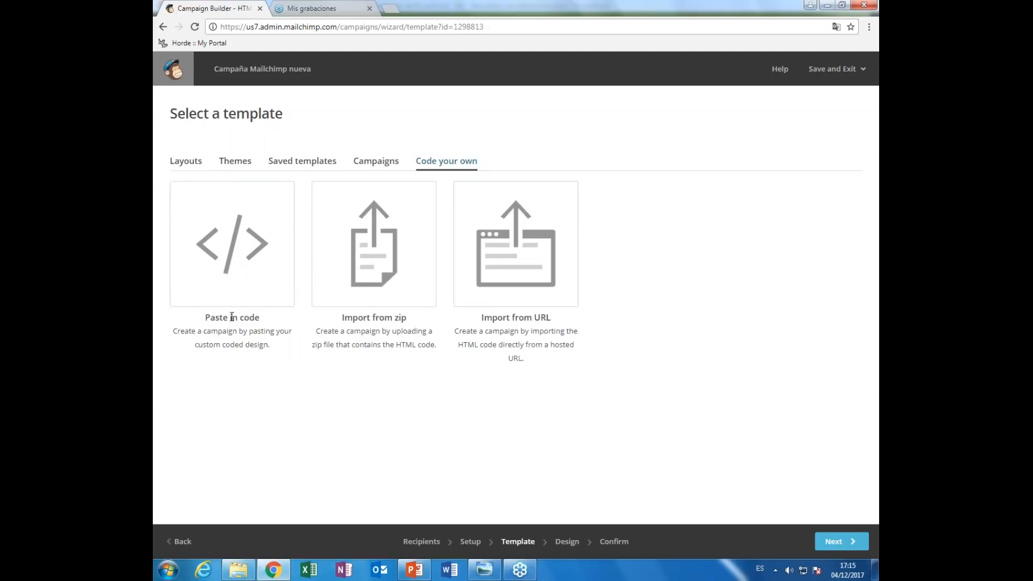
{"action": "left_click", "coordinate": [196, 166]}
{"action": "left_click", "coordinate": [250, 271]}
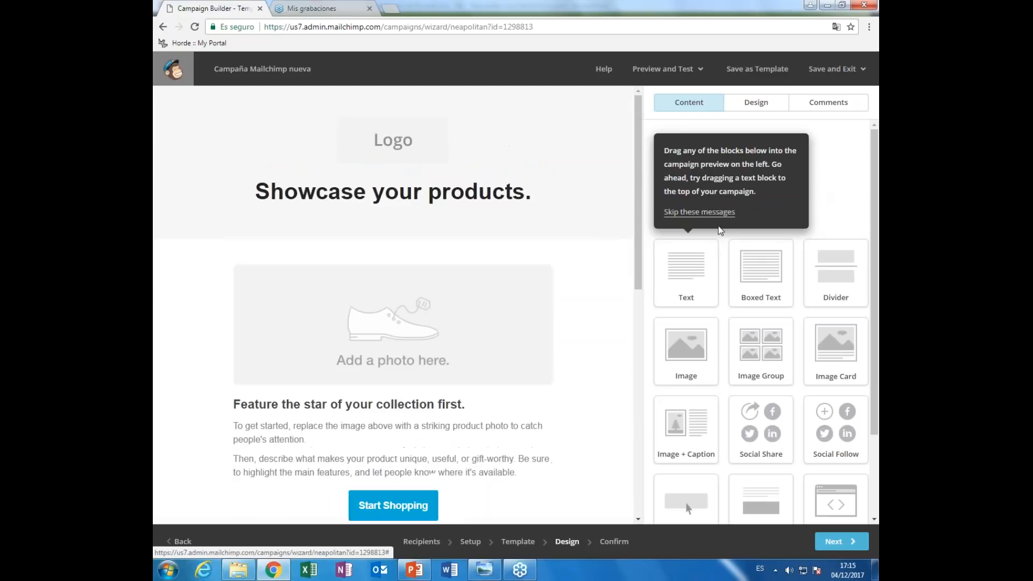
- Skip the design editor's introductory hint messages
{"action": "left_click", "coordinate": [706, 212]}
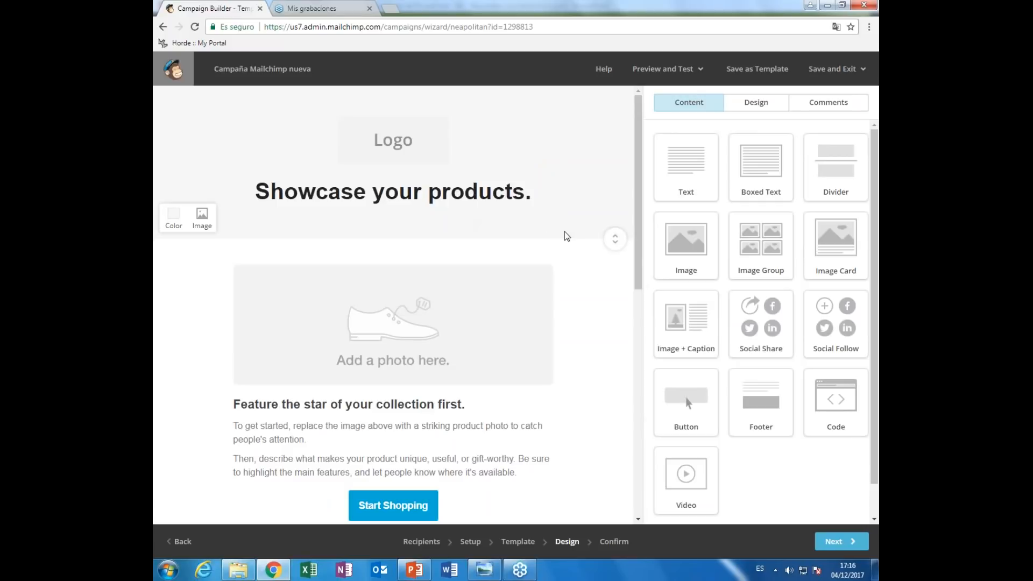
{"action": "left_click_drag", "start_coordinate": [639, 247], "coordinate": [637, 300]}
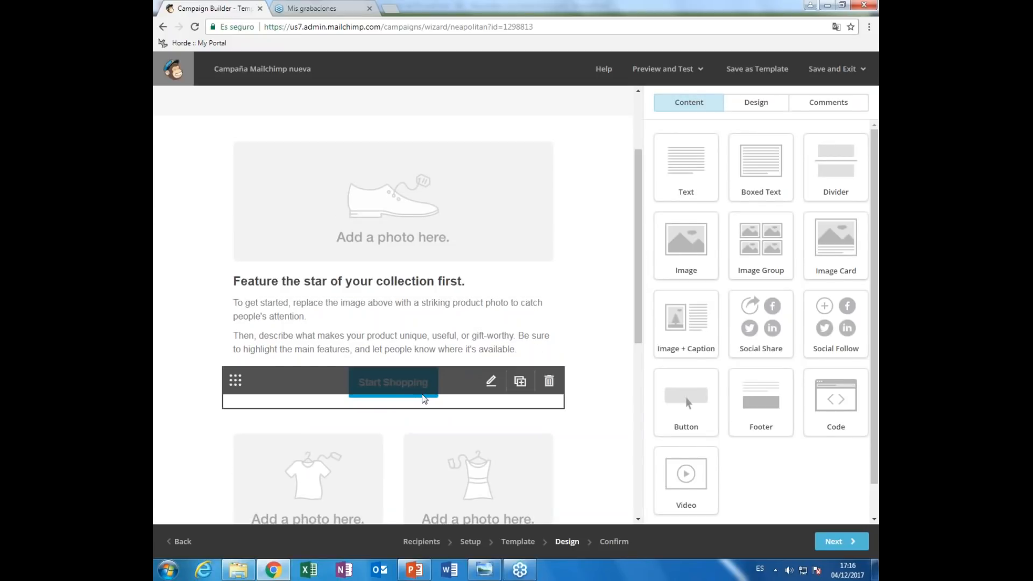
{"action": "left_click_drag", "start_coordinate": [639, 311], "coordinate": [632, 405]}
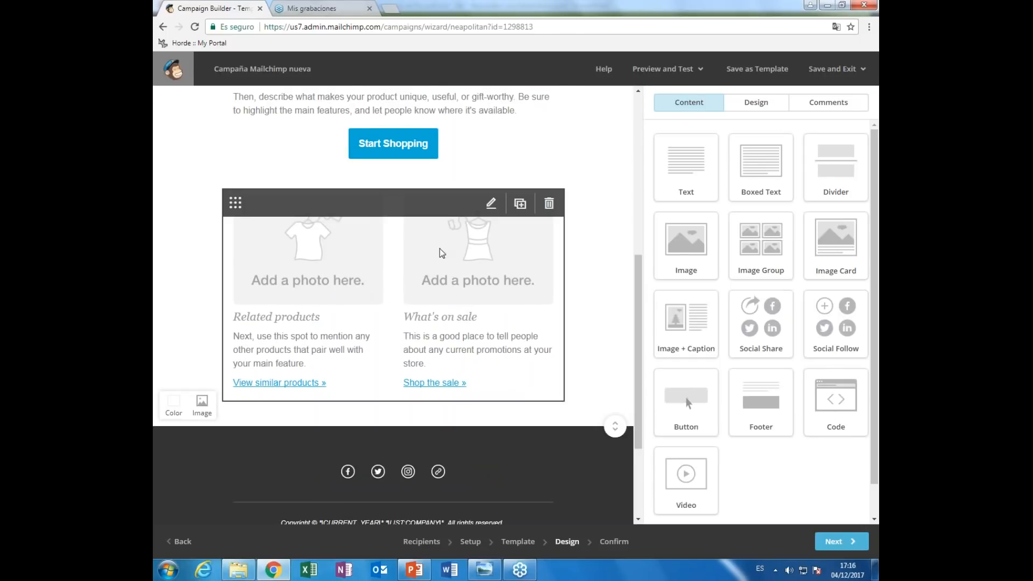
{"action": "left_click_drag", "start_coordinate": [635, 301], "coordinate": [633, 141]}
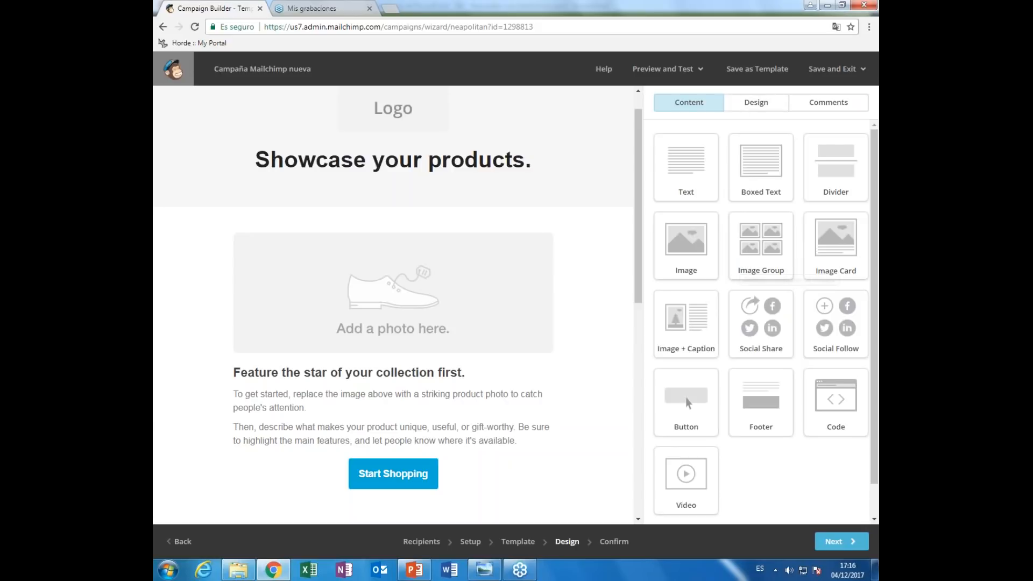
- Drag an Image block into the email, then delete it, leaving the content unchanged
{"action": "left_click_drag", "start_coordinate": [686, 245], "coordinate": [515, 232]}
{"action": "left_click_drag", "start_coordinate": [692, 253], "coordinate": [550, 404]}
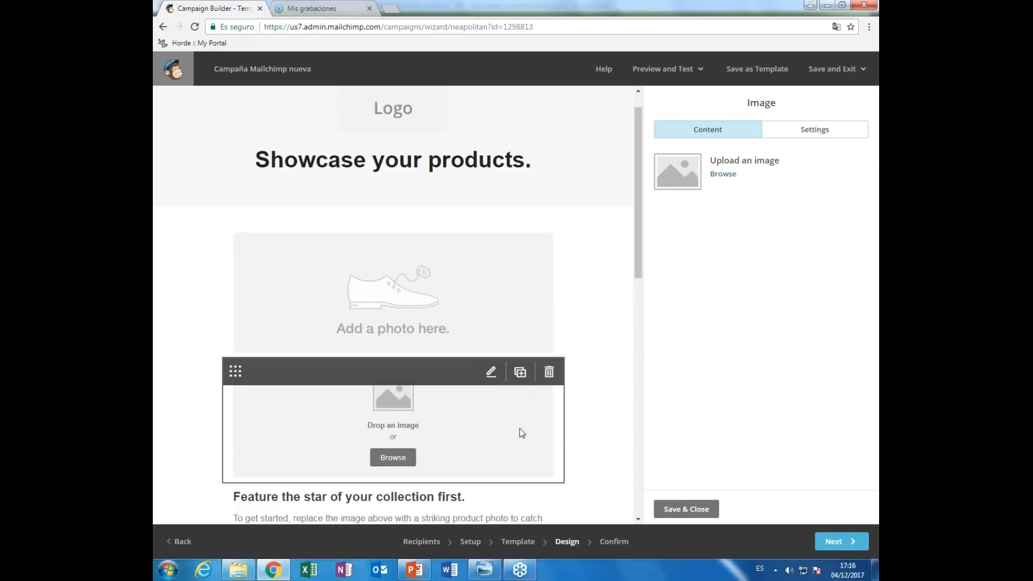
{"action": "scroll", "coordinate": [589, 388], "scroll_direction": "down", "scroll_amount": 3}
{"action": "scroll", "coordinate": [586, 385], "scroll_direction": "up", "scroll_amount": 2}
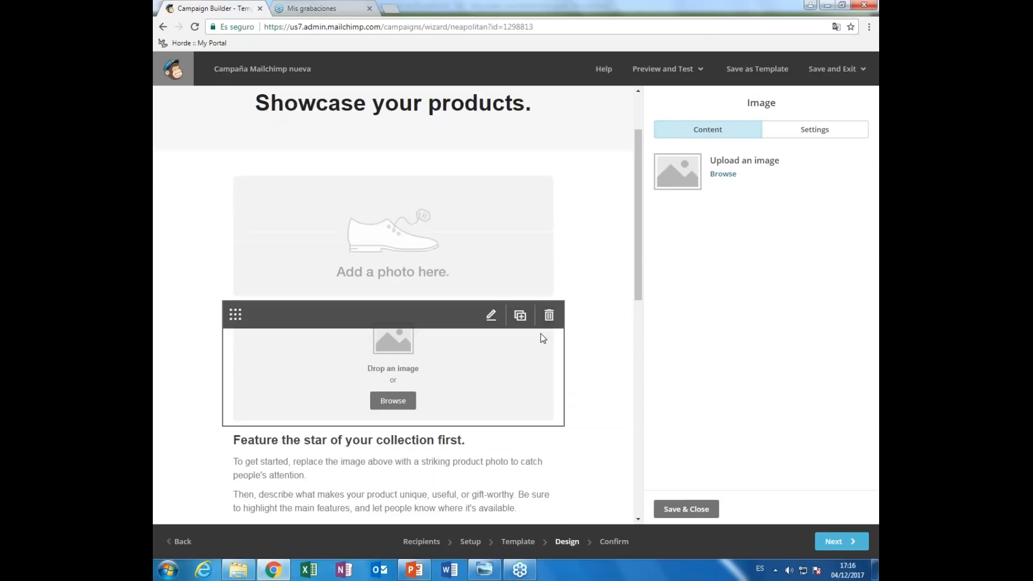
{"action": "left_click", "coordinate": [549, 315]}
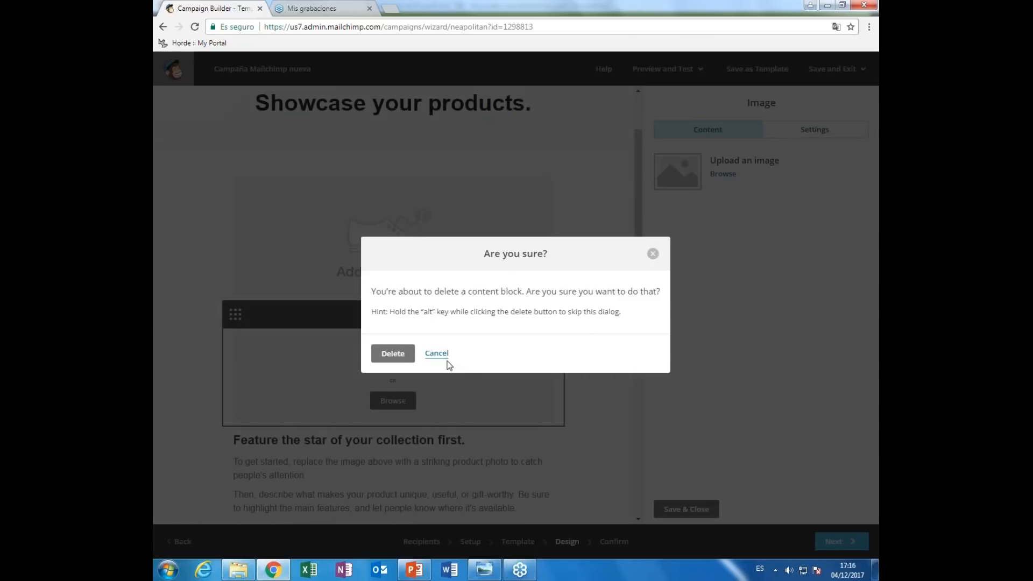
{"action": "left_click", "coordinate": [394, 354]}
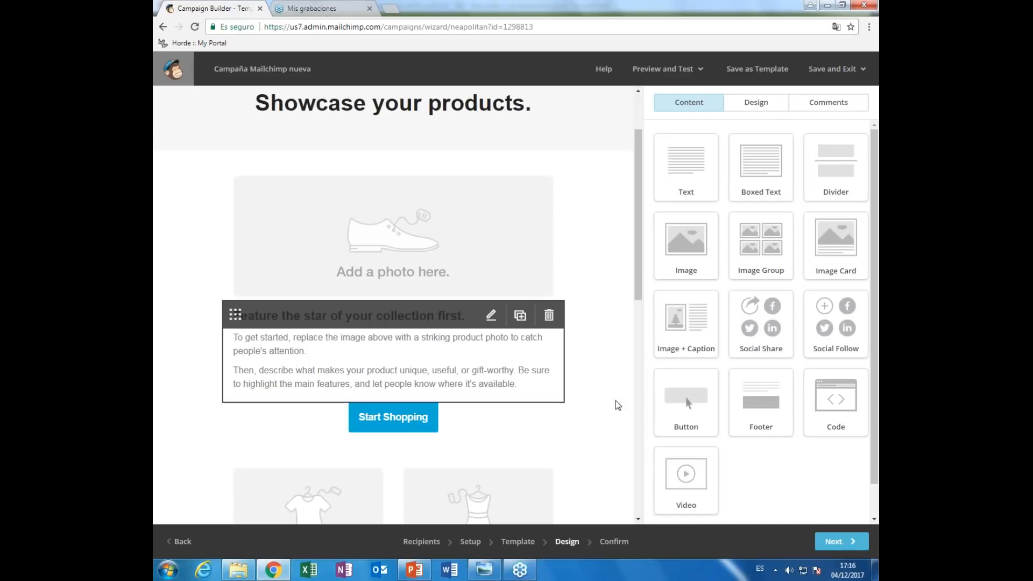
{"action": "scroll", "coordinate": [640, 257], "scroll_direction": "up", "scroll_amount": 1}
{"action": "left_click_drag", "start_coordinate": [640, 257], "coordinate": [640, 239]}
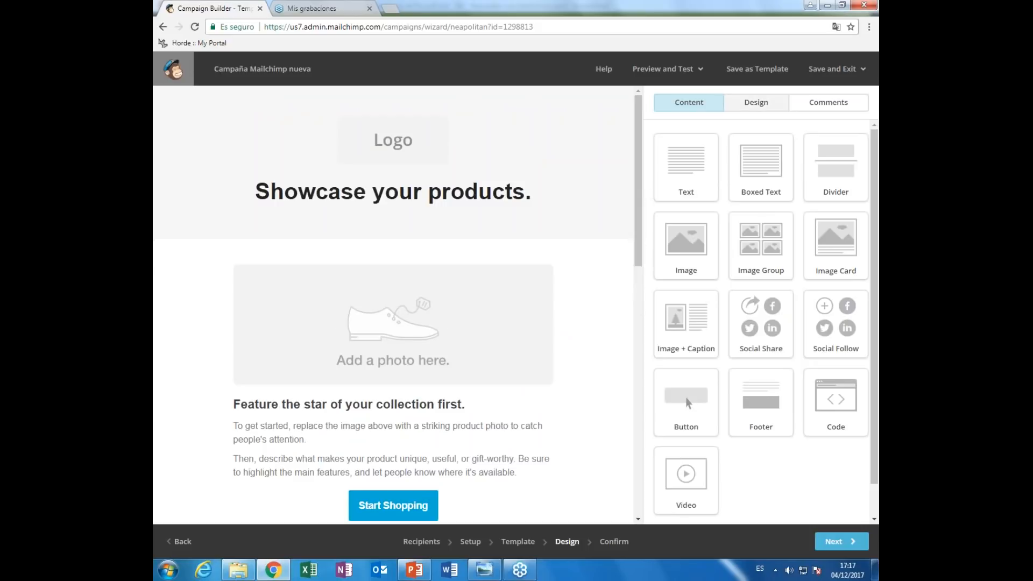
- In the Page design styles, keep Arial for Heading 1 and return to the style sections
{"action": "left_click", "coordinate": [756, 102]}
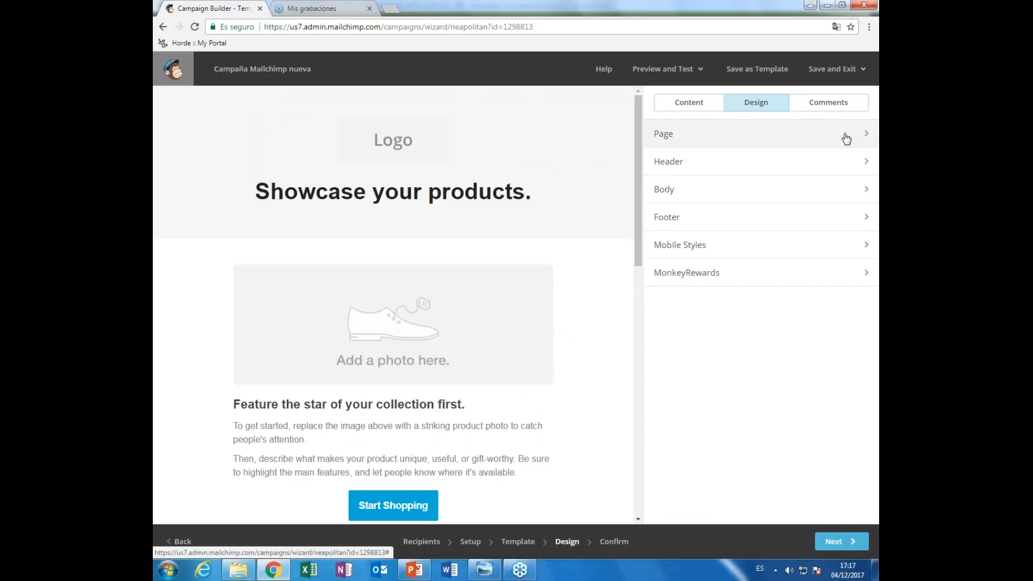
{"action": "left_click", "coordinate": [821, 134]}
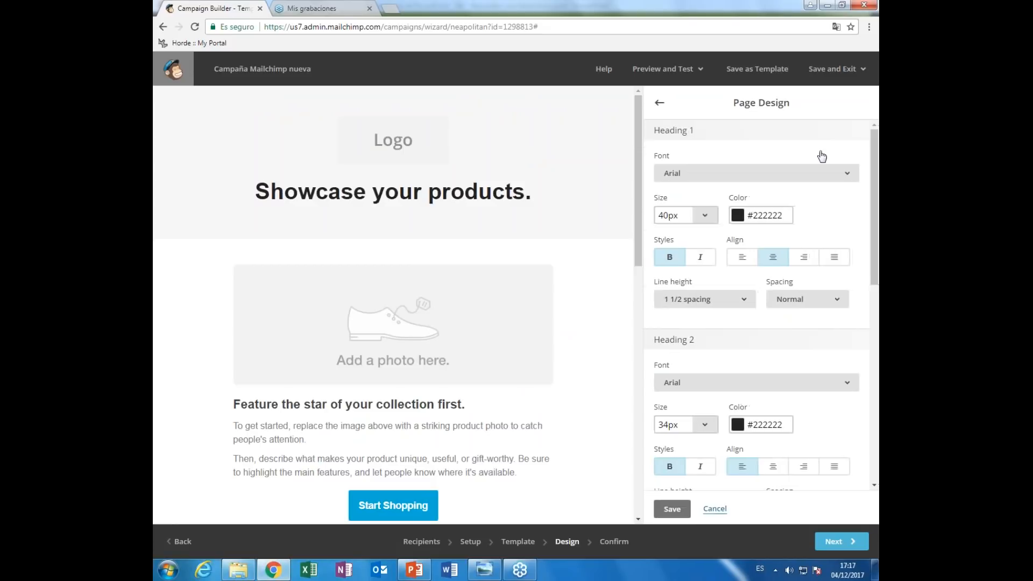
{"action": "left_click", "coordinate": [715, 173]}
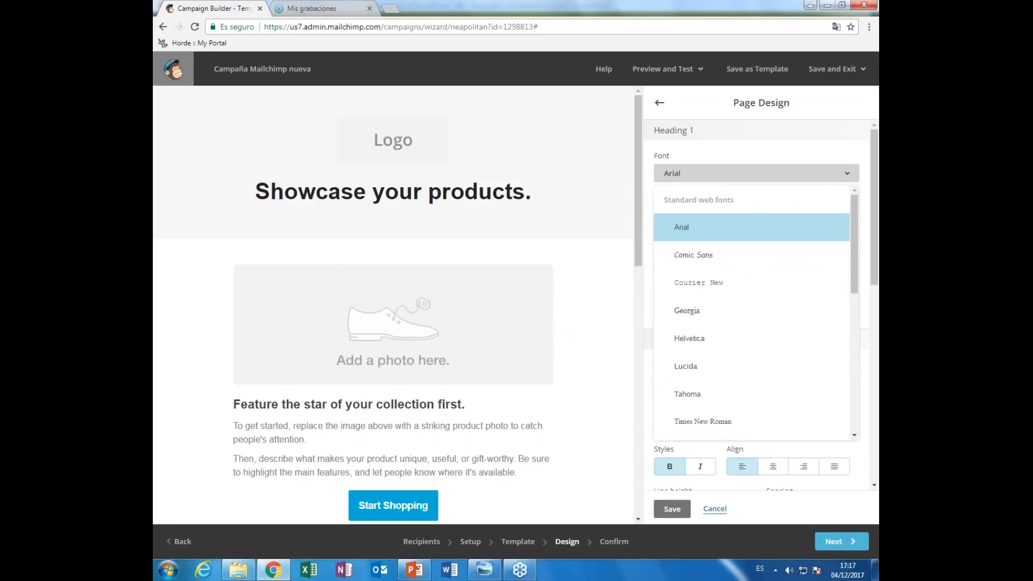
{"action": "left_click", "coordinate": [715, 173]}
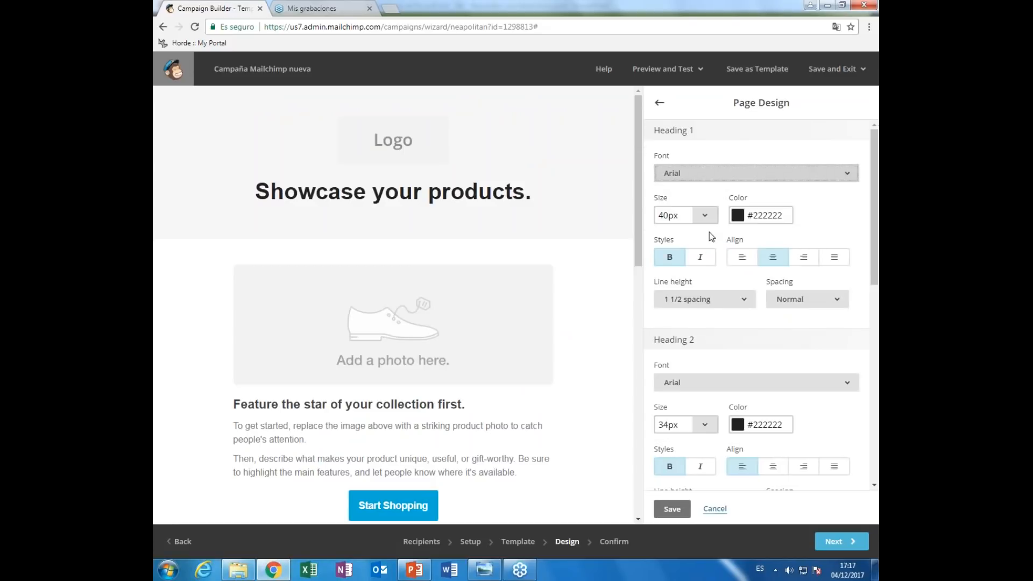
{"action": "scroll", "coordinate": [709, 232], "scroll_direction": "down", "scroll_amount": 9}
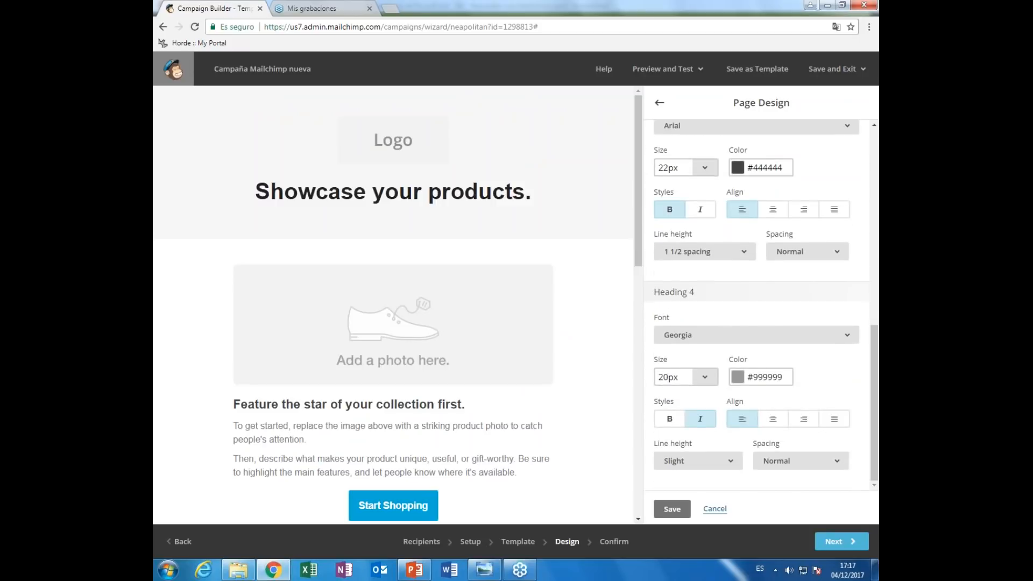
{"action": "scroll", "coordinate": [789, 358], "scroll_direction": "up", "scroll_amount": 9}
{"action": "left_click", "coordinate": [660, 104]}
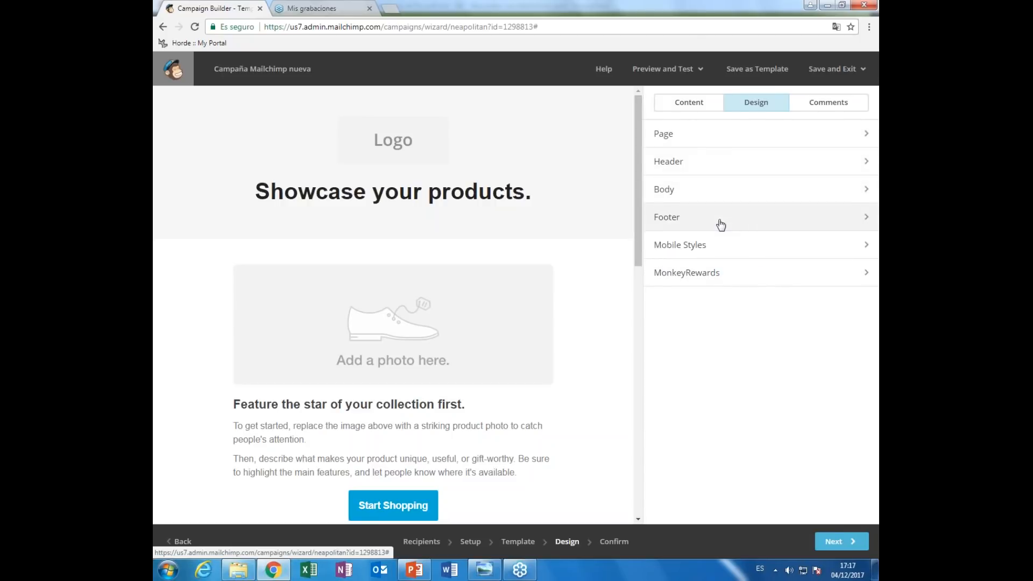
- Open the Logo block's image in the photo editor and close it without changes
{"action": "mouse_move", "coordinate": [422, 142]}
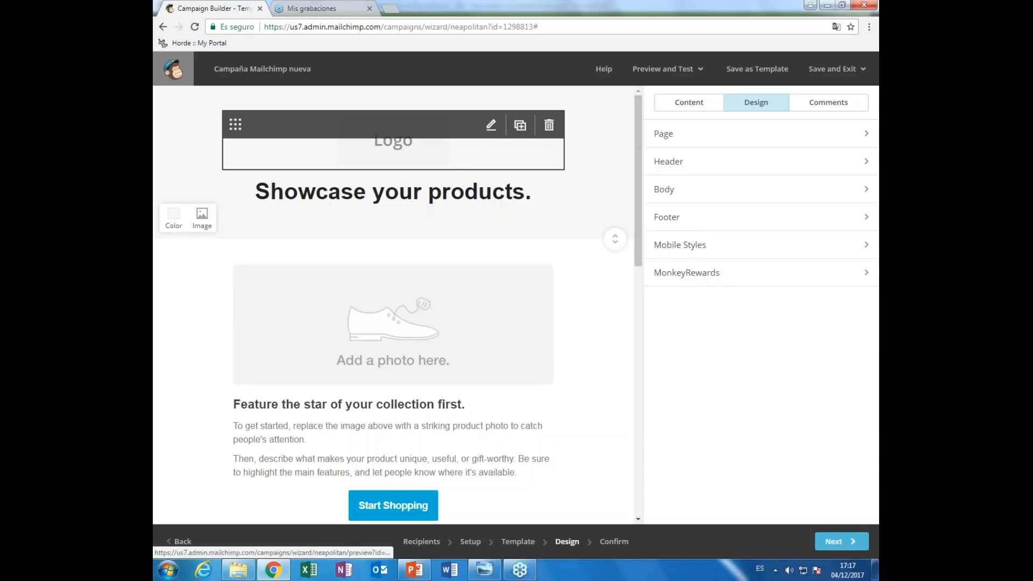
{"action": "left_click", "coordinate": [490, 125]}
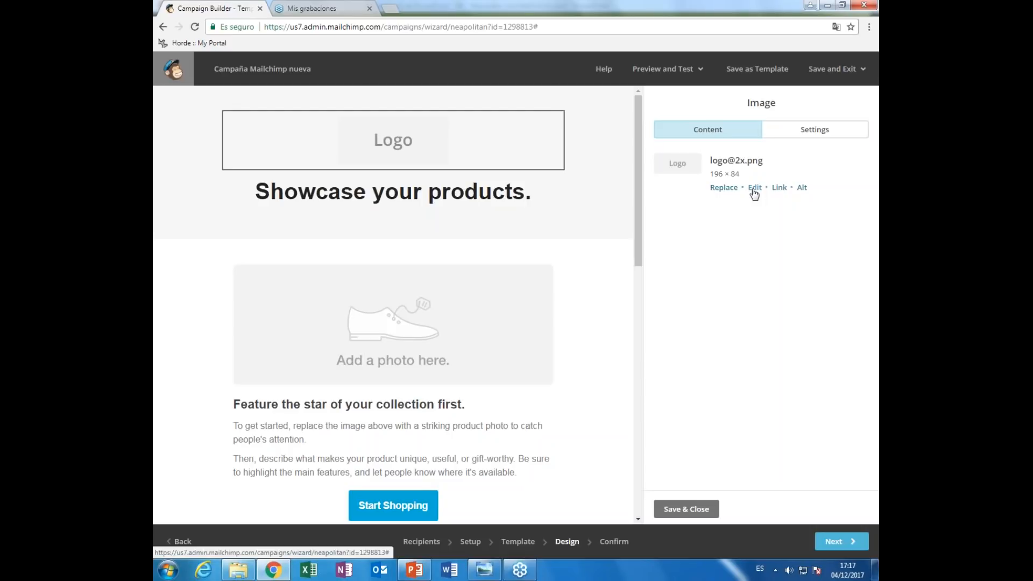
{"action": "left_click", "coordinate": [754, 188]}
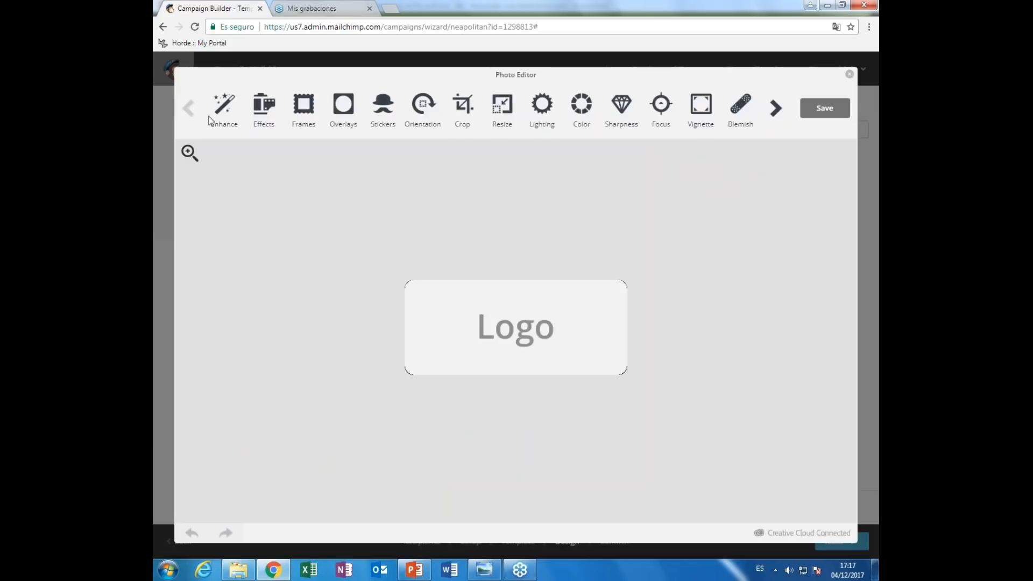
{"action": "left_click", "coordinate": [776, 108]}
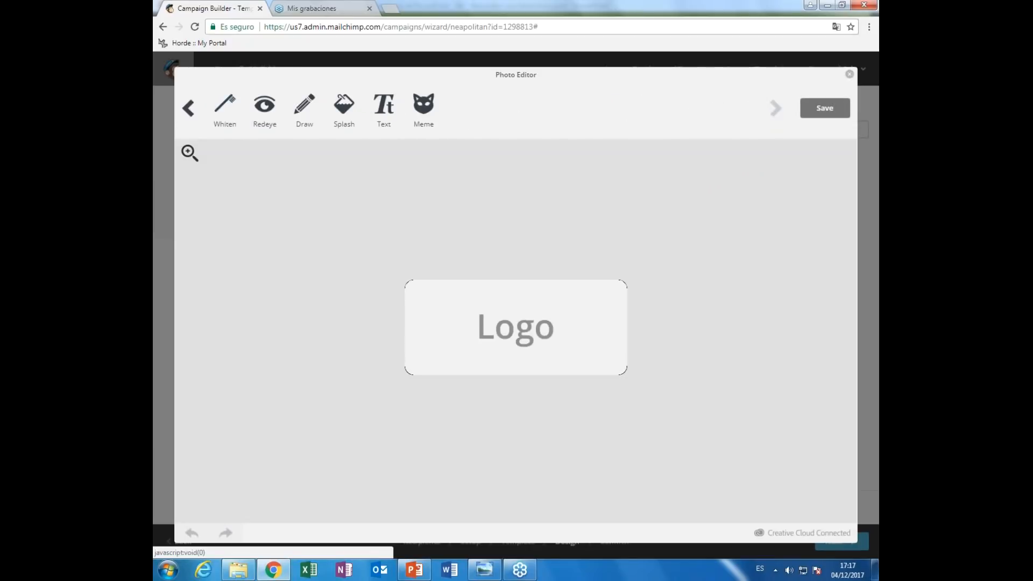
{"action": "left_click", "coordinate": [850, 74]}
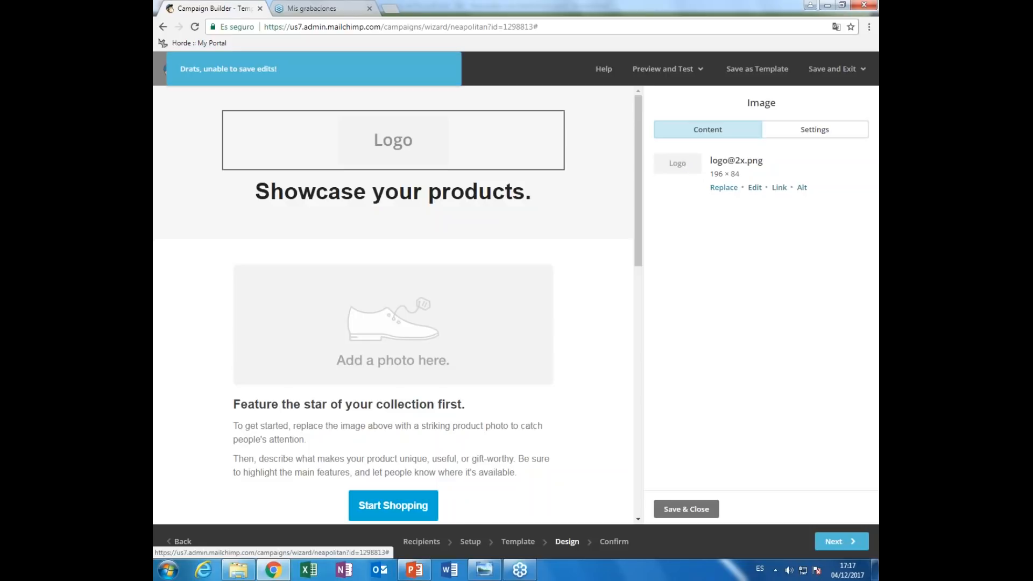
- Replace the logo with the elraro.com comunicación image logo_elRaro-wide.png
{"action": "left_click", "coordinate": [724, 187]}
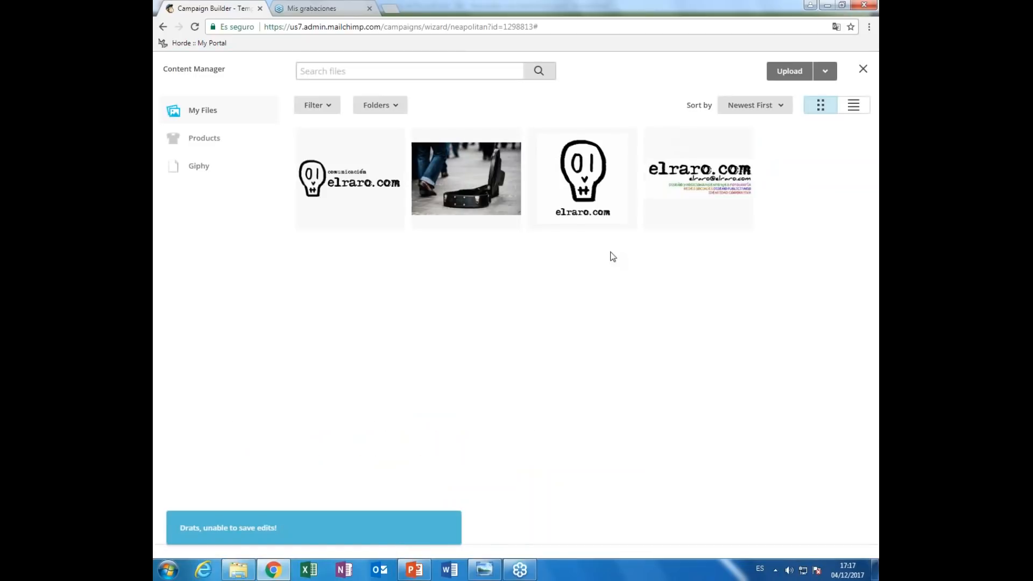
{"action": "left_click", "coordinate": [376, 193]}
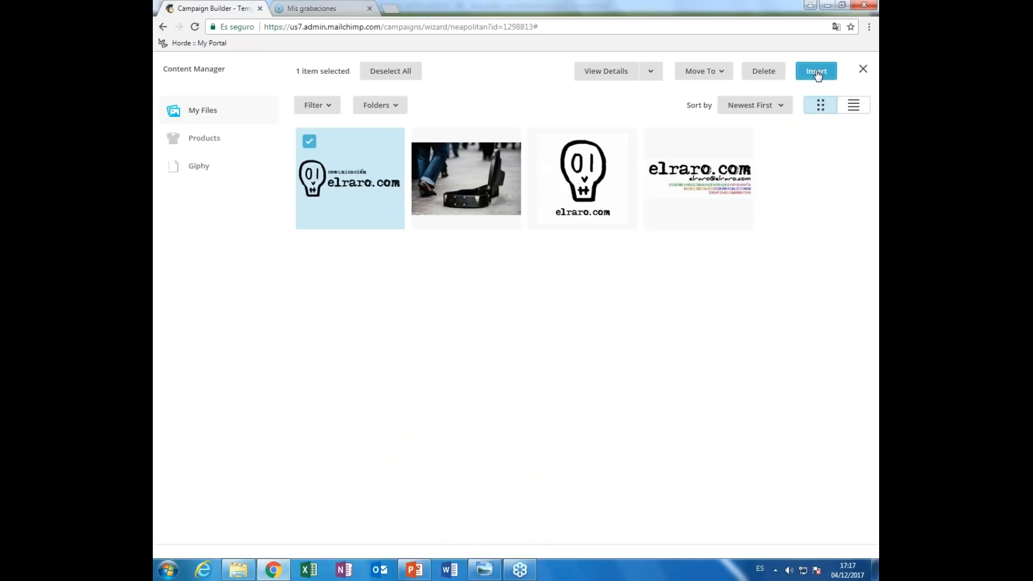
{"action": "left_click", "coordinate": [816, 71]}
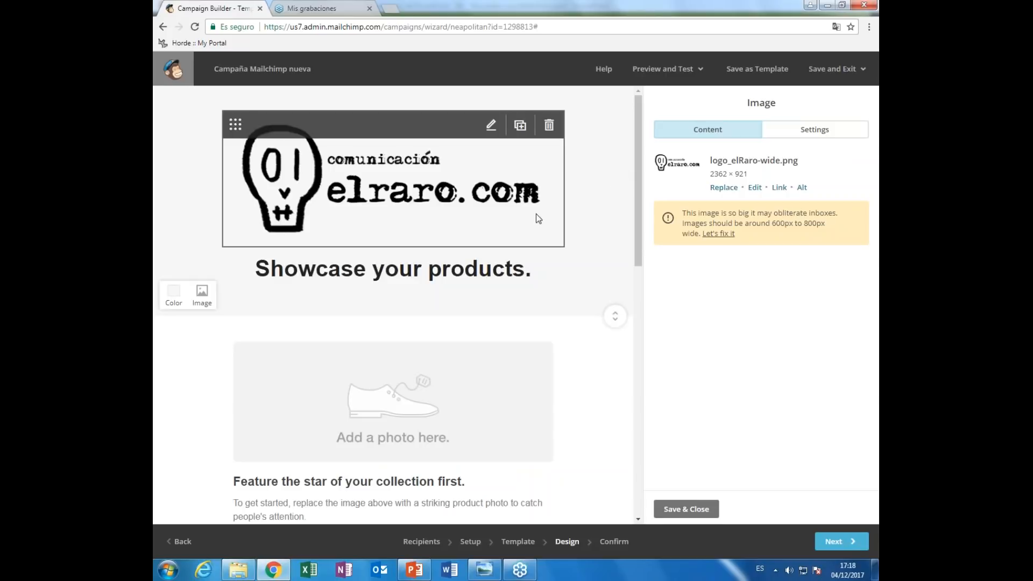
{"action": "mouse_move", "coordinate": [523, 129]}
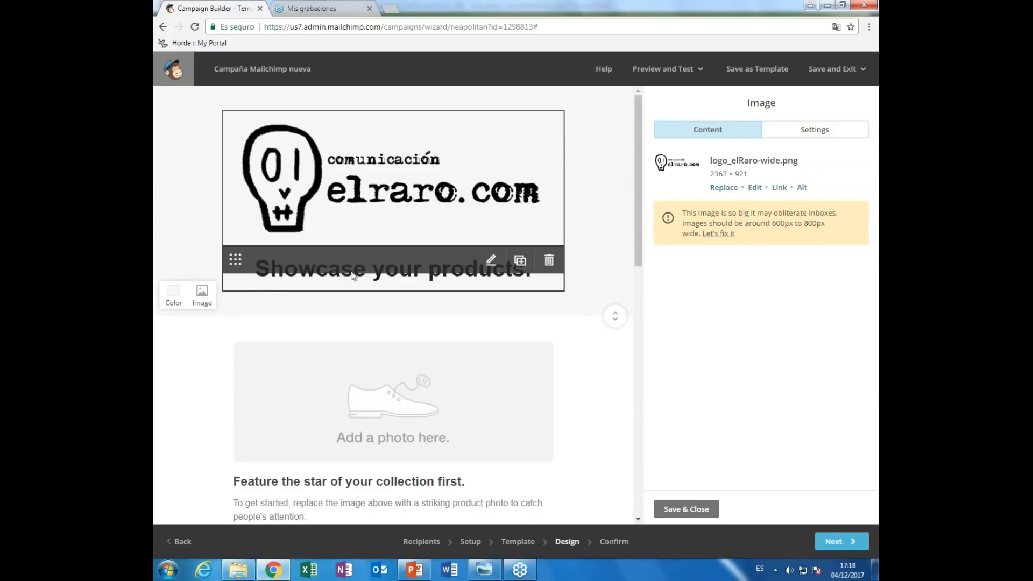
{"action": "left_click", "coordinate": [488, 262]}
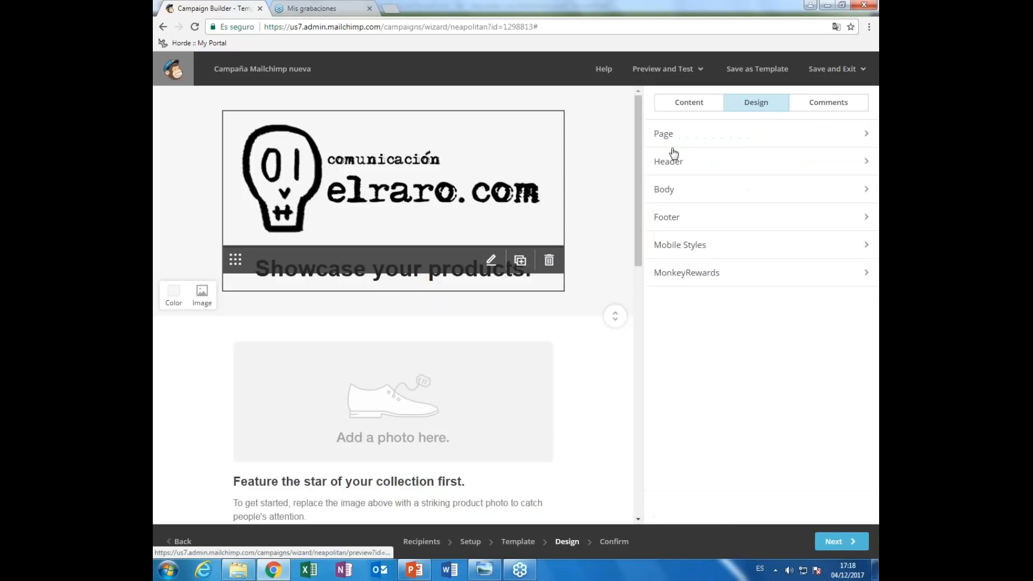
- Overwrite the 'Showcase your products.' heading with 'Empieza a ganar dinero con tus emails'
{"action": "left_click", "coordinate": [494, 273]}
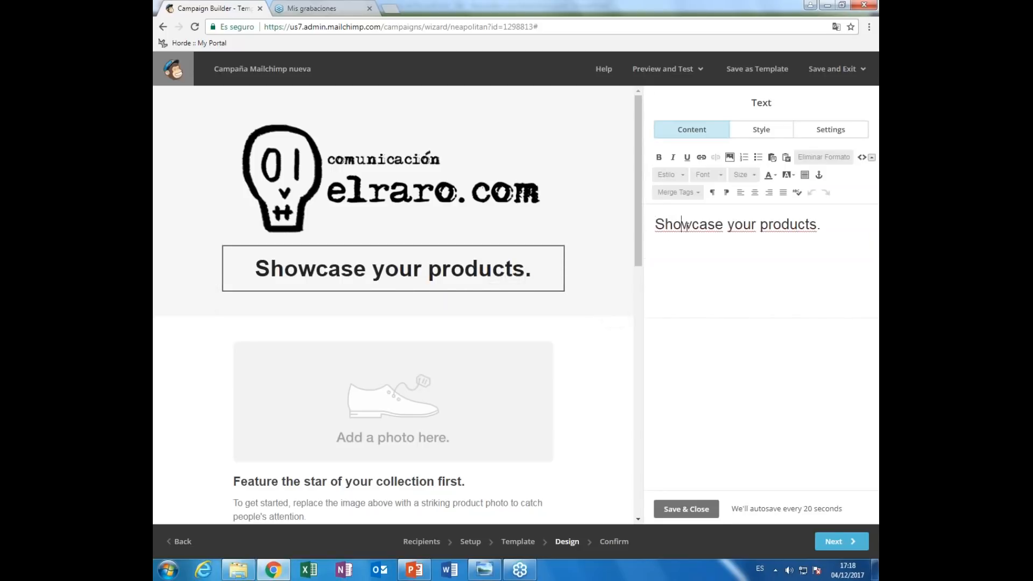
{"action": "left_click_drag", "start_coordinate": [821, 225], "coordinate": [655, 224]}
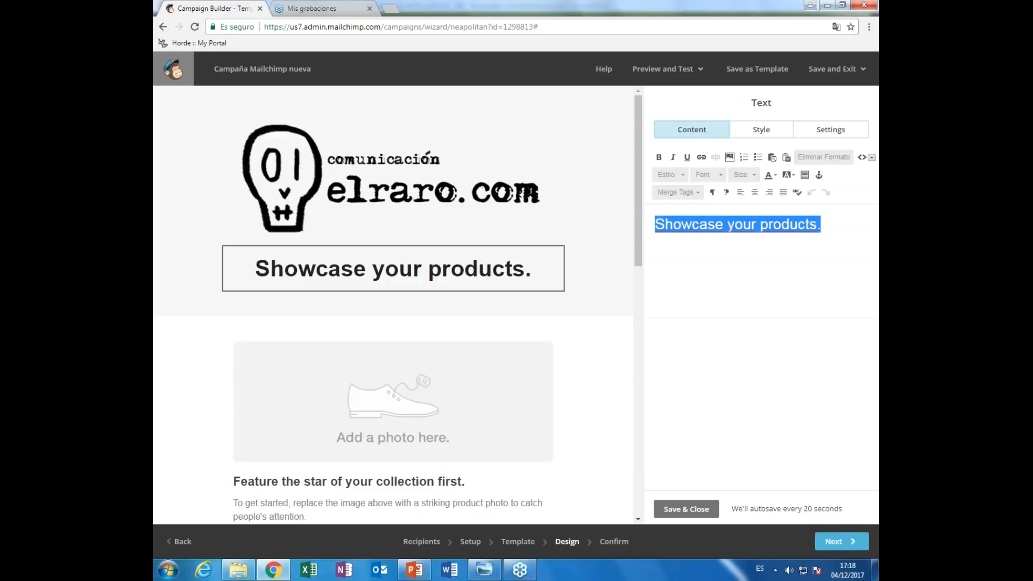
{"action": "type", "text": "Empie"}
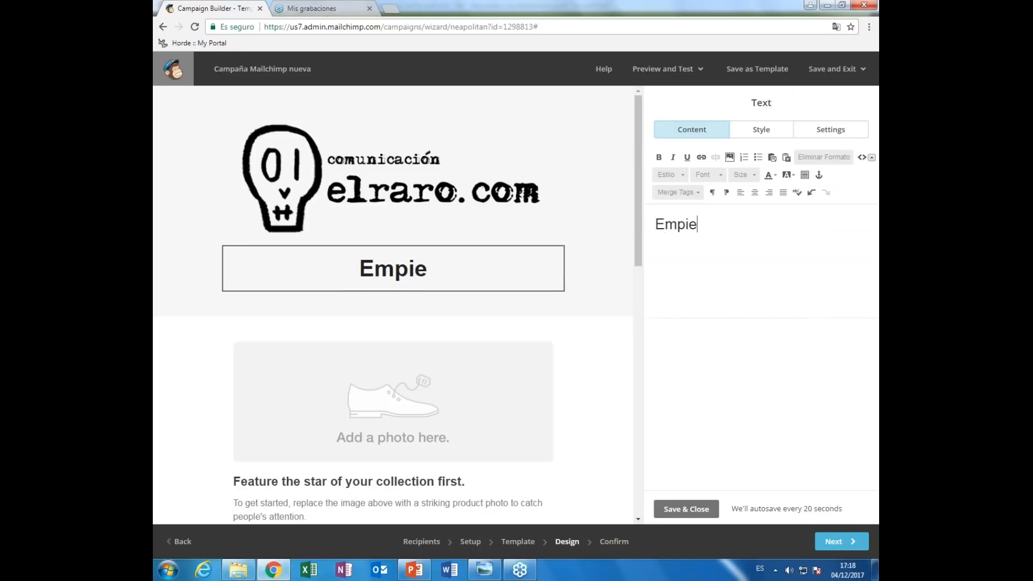
{"action": "type", "text": "za a ganar "}
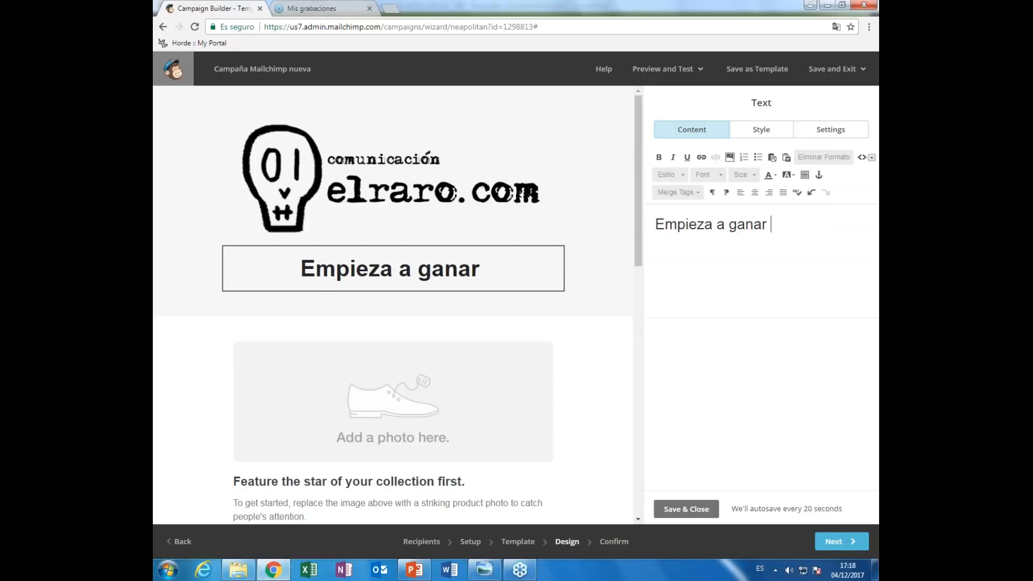
{"action": "type", "text": "dinero con tu"}
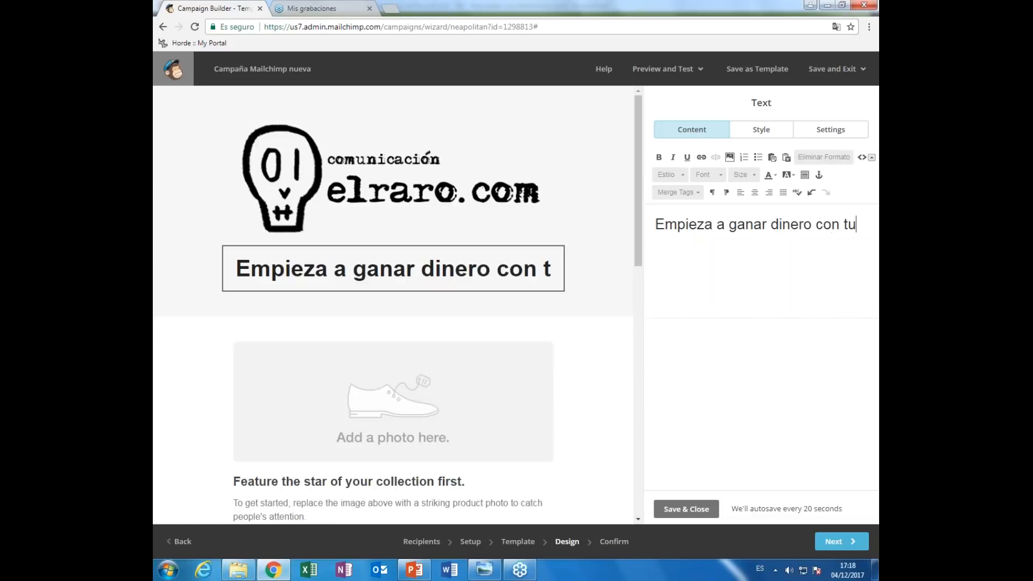
{"action": "type", "text": "s emails"}
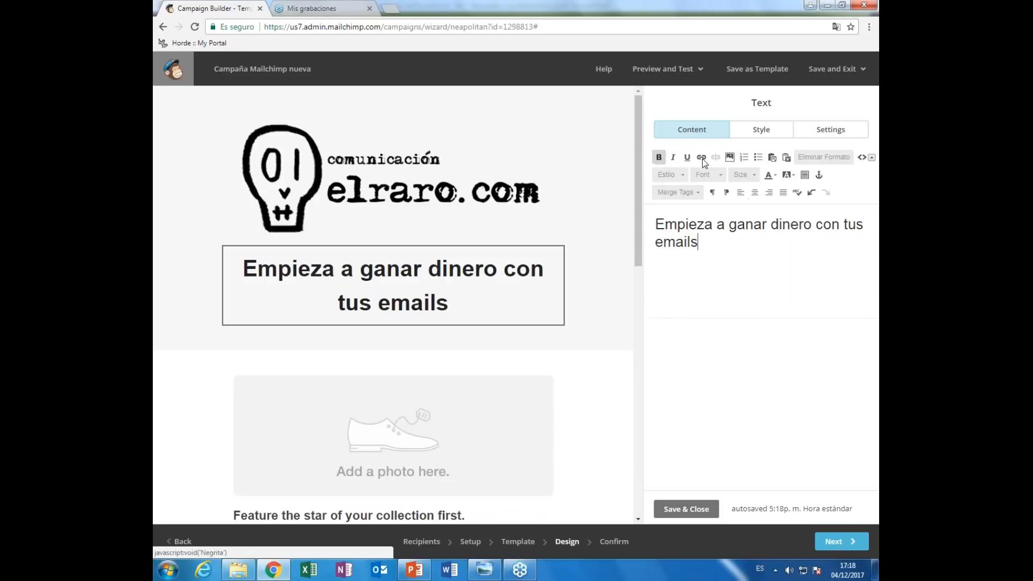
{"action": "left_click_drag", "start_coordinate": [642, 221], "coordinate": [638, 233]}
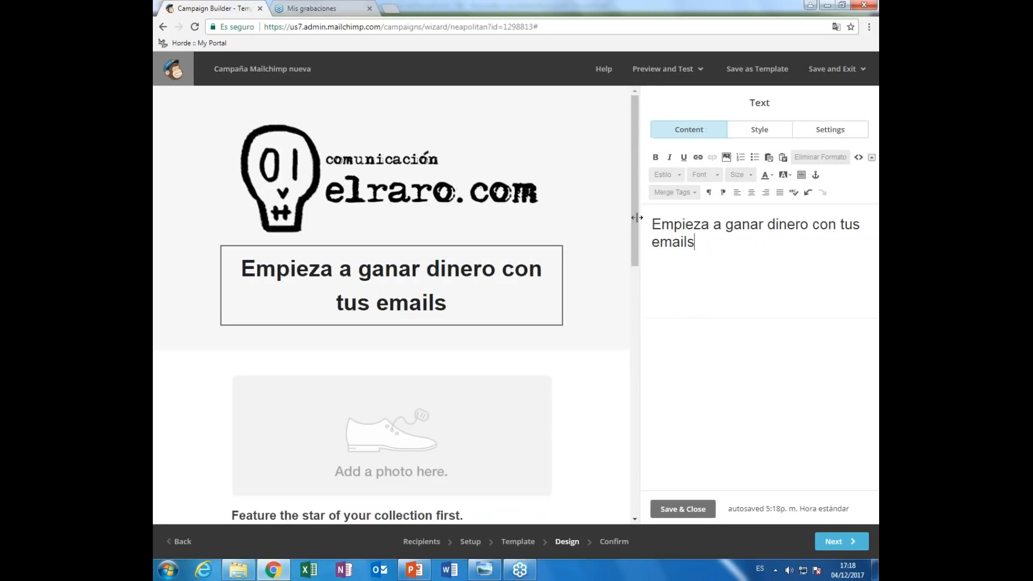
{"action": "scroll", "coordinate": [451, 262], "scroll_direction": "down", "scroll_amount": 3}
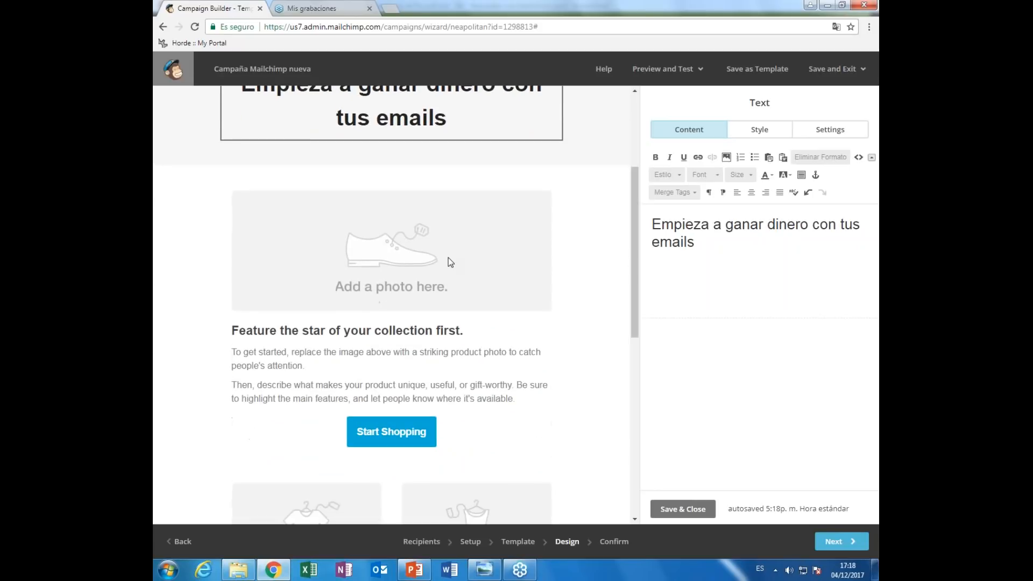
- Set the open guitar case street photo as the header section's background image
{"action": "mouse_move", "coordinate": [450, 262]}
{"action": "scroll", "coordinate": [611, 186], "scroll_direction": "up", "scroll_amount": 3}
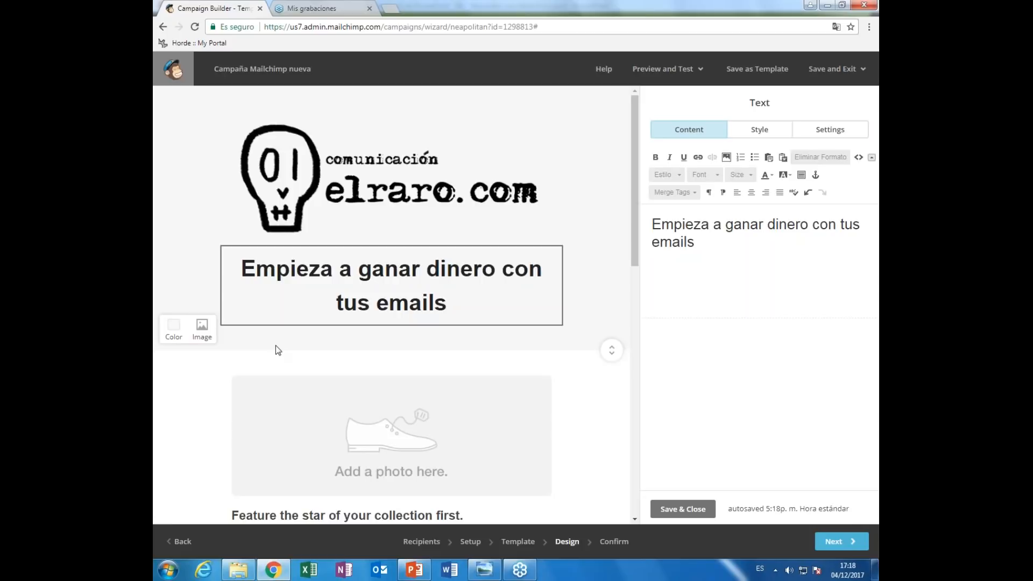
{"action": "left_click", "coordinate": [201, 328]}
{"action": "left_click", "coordinate": [466, 179]}
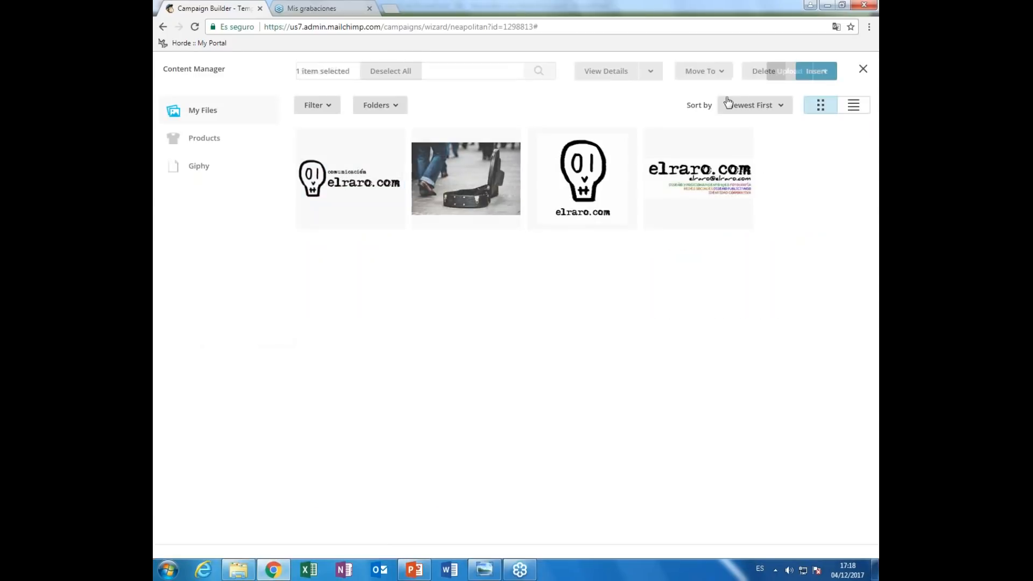
{"action": "left_click", "coordinate": [814, 73]}
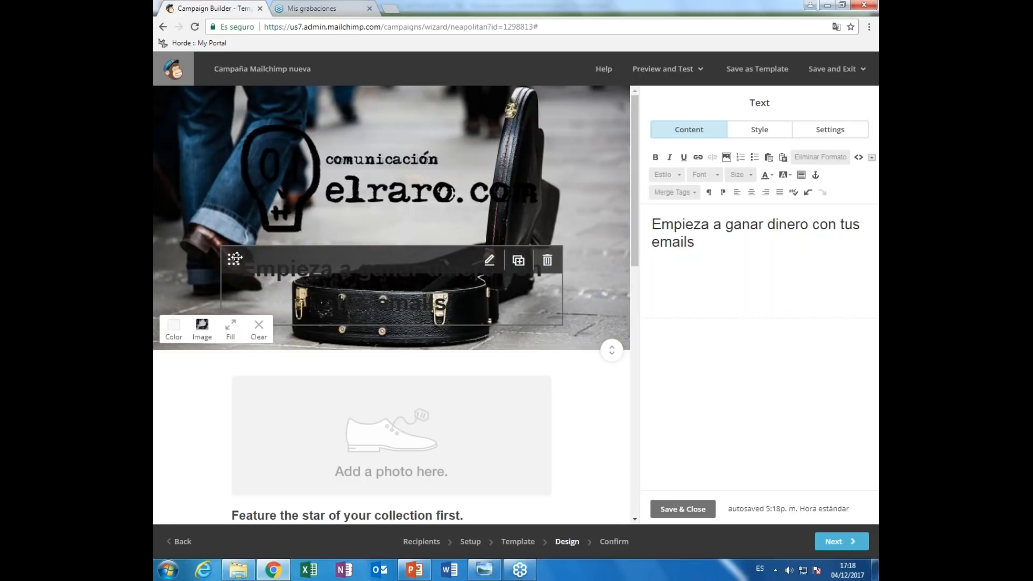
{"action": "left_click_drag", "start_coordinate": [234, 260], "coordinate": [253, 237]}
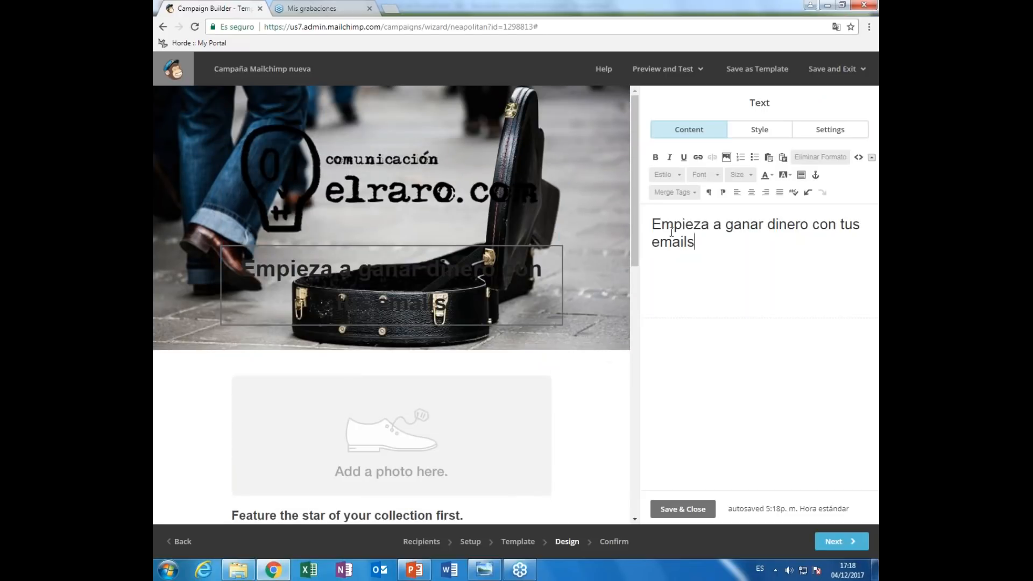
- Colour the whole heading text orange #ea5b3a and close its text style settings
{"action": "left_click_drag", "start_coordinate": [695, 242], "coordinate": [644, 220]}
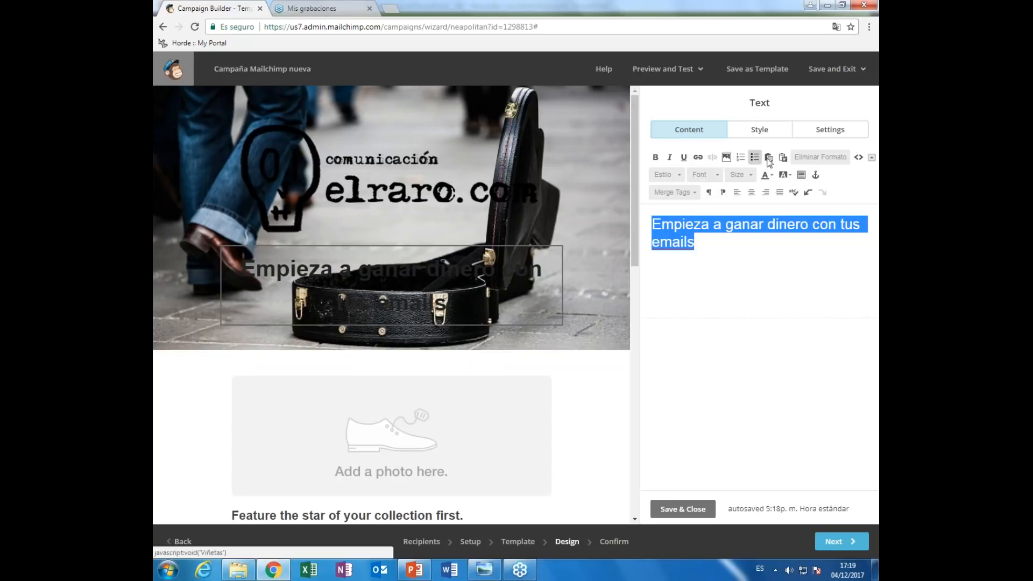
{"action": "left_click", "coordinate": [764, 131]}
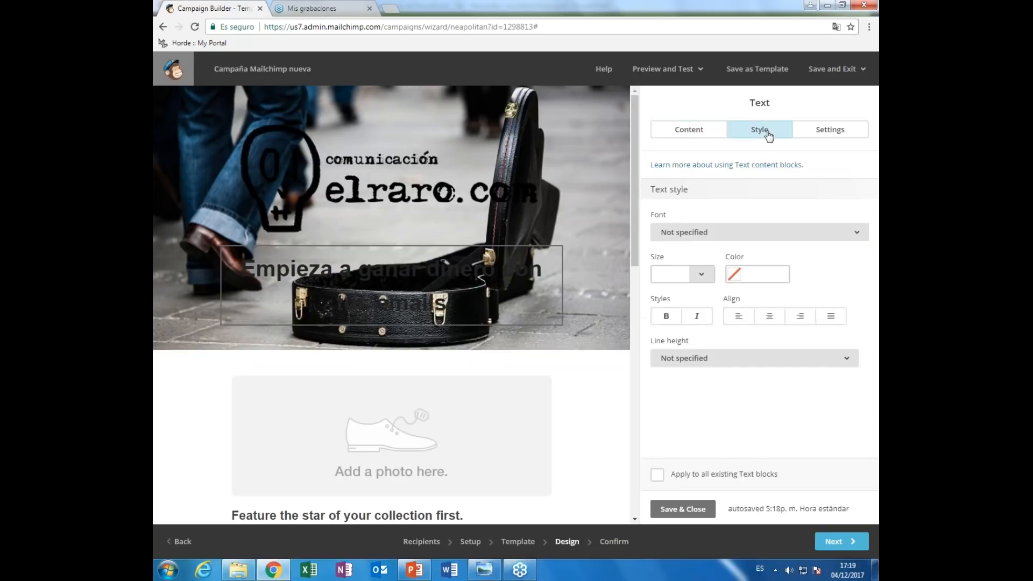
{"action": "left_click", "coordinate": [741, 275]}
{"action": "left_click", "coordinate": [814, 264]}
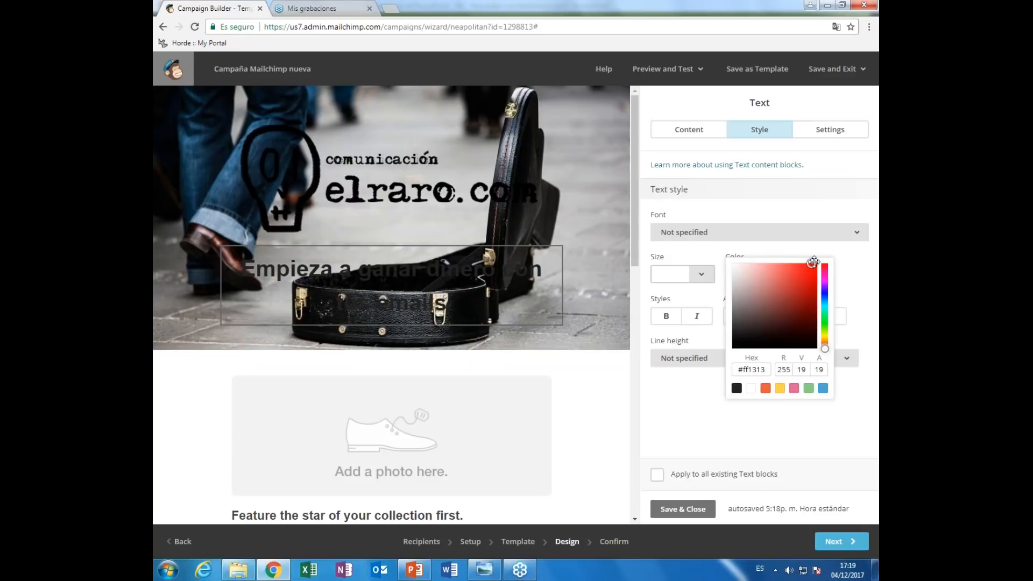
{"action": "left_click", "coordinate": [765, 388]}
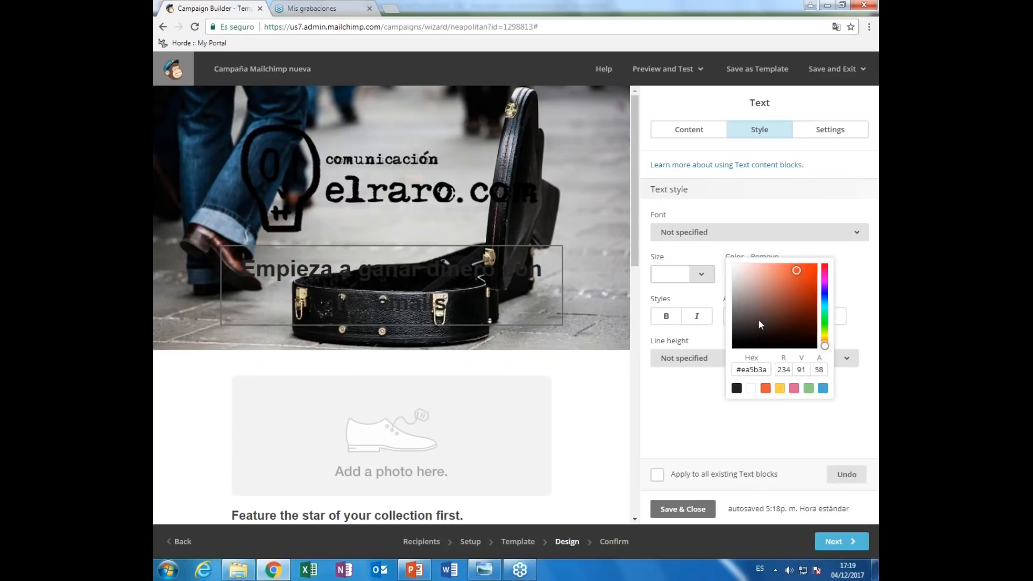
{"action": "left_click", "coordinate": [694, 509]}
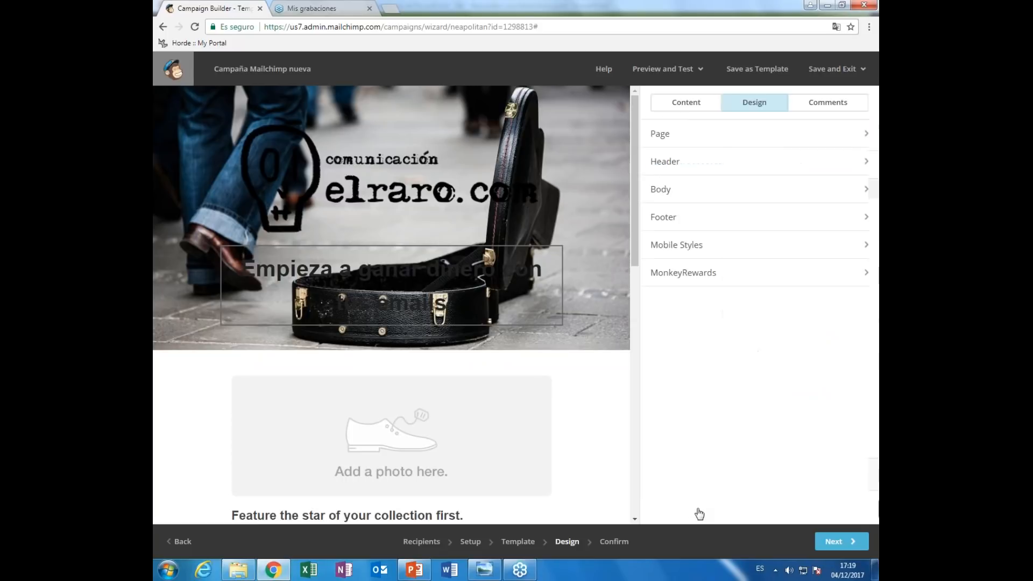
- Show the content blocks and select the Feature the star block's text
{"action": "left_click", "coordinate": [698, 109]}
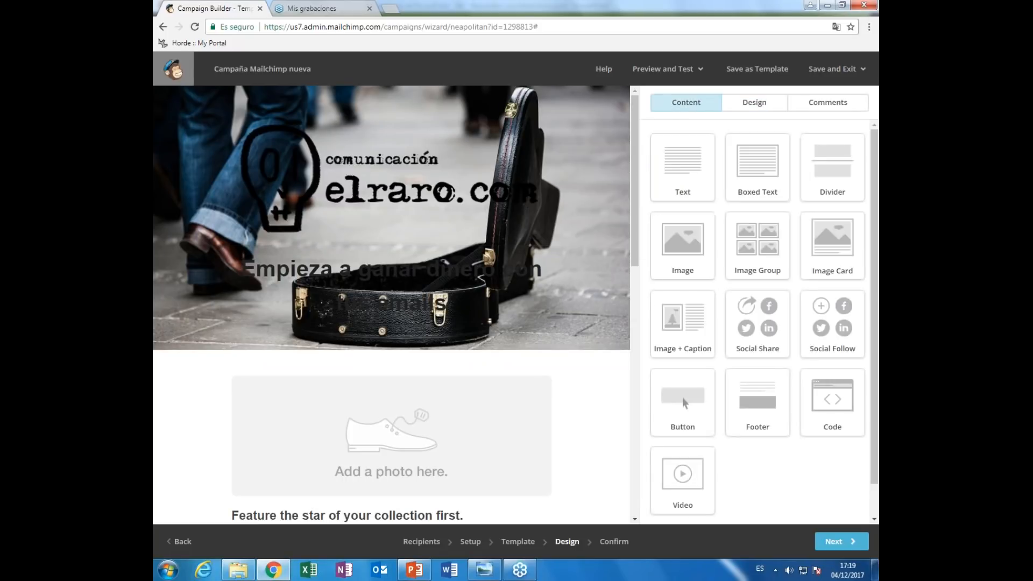
{"action": "scroll", "coordinate": [635, 297], "scroll_direction": "down", "scroll_amount": 1}
{"action": "scroll", "coordinate": [636, 297], "scroll_direction": "down", "scroll_amount": 4}
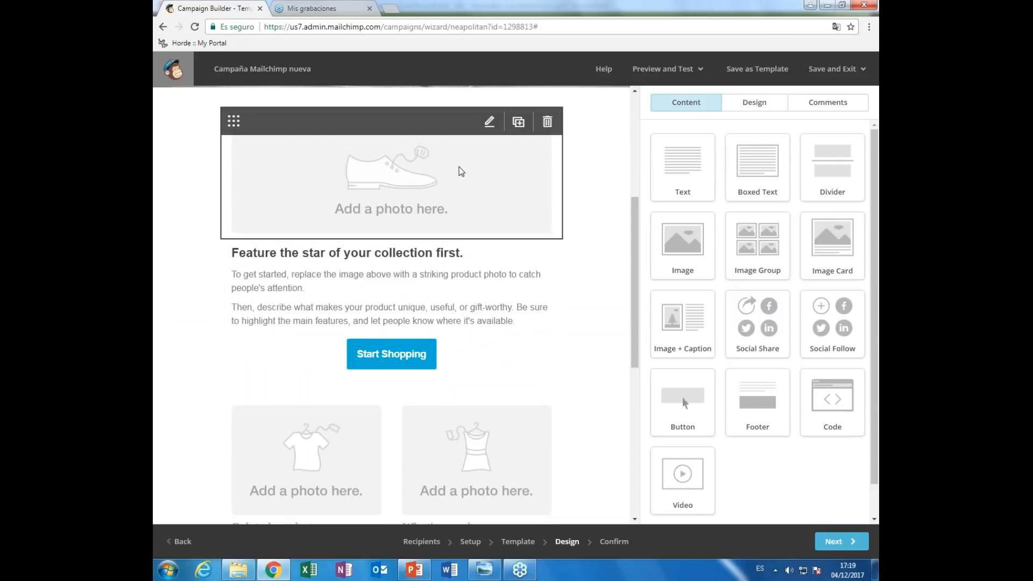
{"action": "left_click", "coordinate": [490, 252]}
{"action": "left_click_drag", "start_coordinate": [737, 292], "coordinate": [652, 221]}
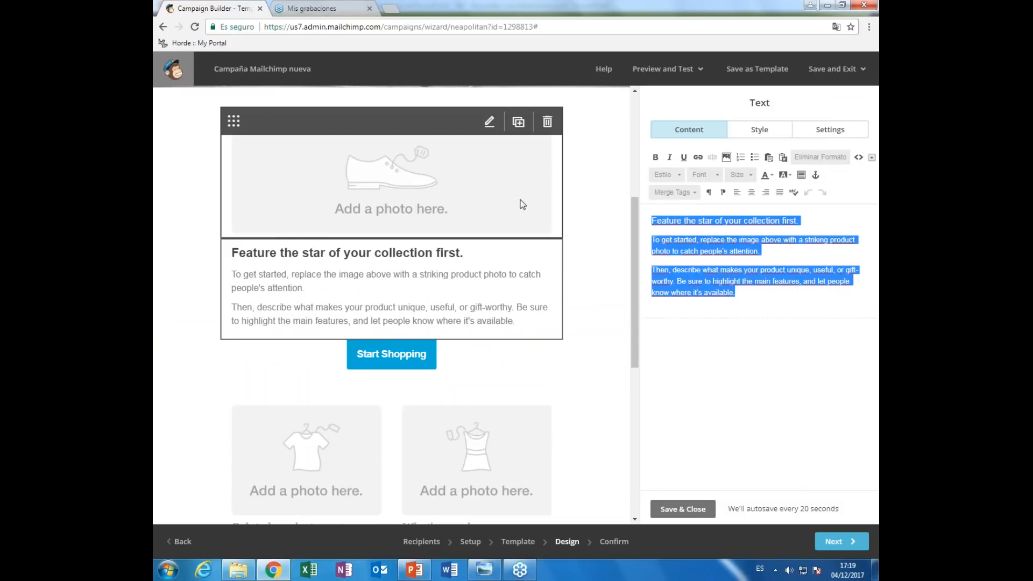
{"action": "scroll", "coordinate": [520, 199], "scroll_direction": "up", "scroll_amount": 5}
{"action": "left_click", "coordinate": [390, 266]}
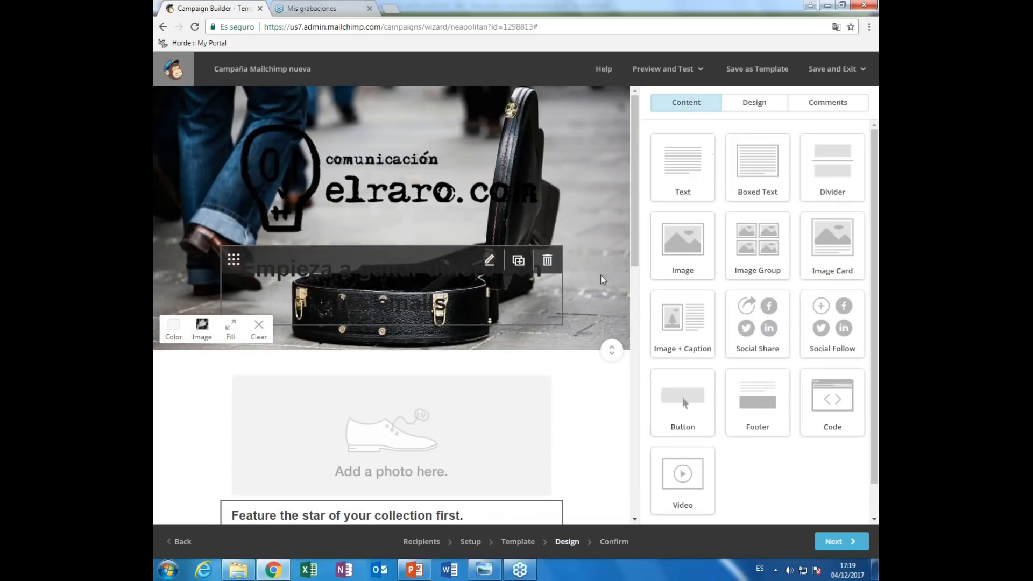
- Copy the headline sentence 'Empieza a ganar dinero con tus emails'
{"action": "left_click", "coordinate": [431, 277]}
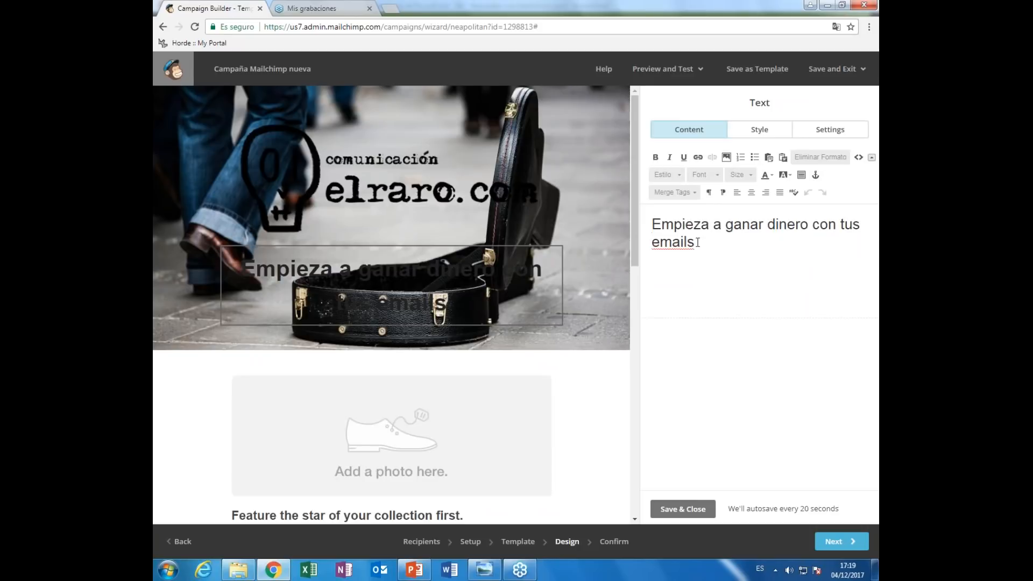
{"action": "left_click_drag", "start_coordinate": [696, 243], "coordinate": [654, 223]}
{"action": "right_click", "coordinate": [667, 226]}
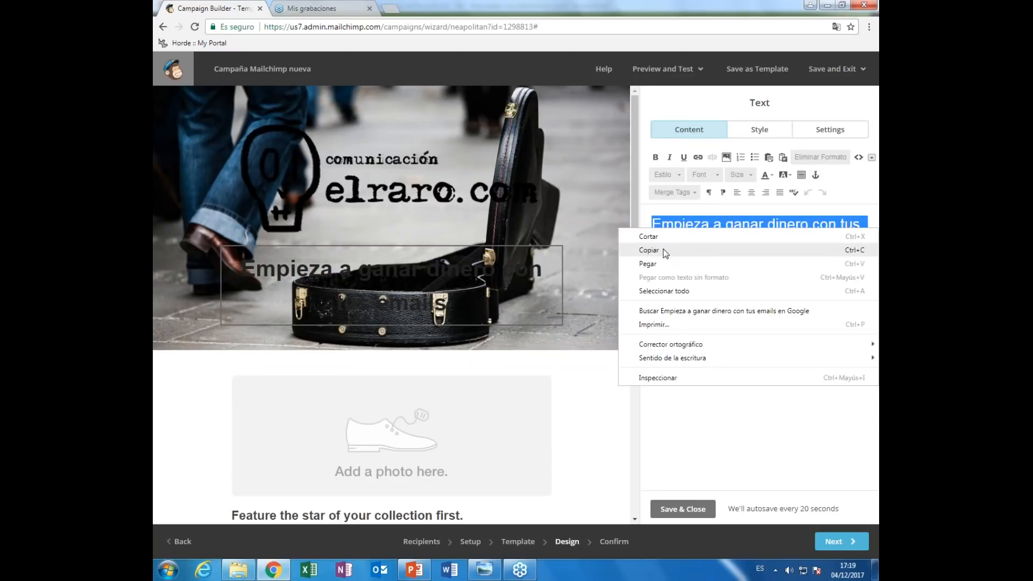
{"action": "left_click", "coordinate": [679, 245]}
{"action": "scroll", "coordinate": [463, 322], "scroll_direction": "down", "scroll_amount": 5}
{"action": "left_click", "coordinate": [462, 322]}
- Replace the Feature the star body paragraphs with several pasted copies of the headline
{"action": "left_click", "coordinate": [466, 312]}
{"action": "left_click_drag", "start_coordinate": [737, 293], "coordinate": [652, 240]}
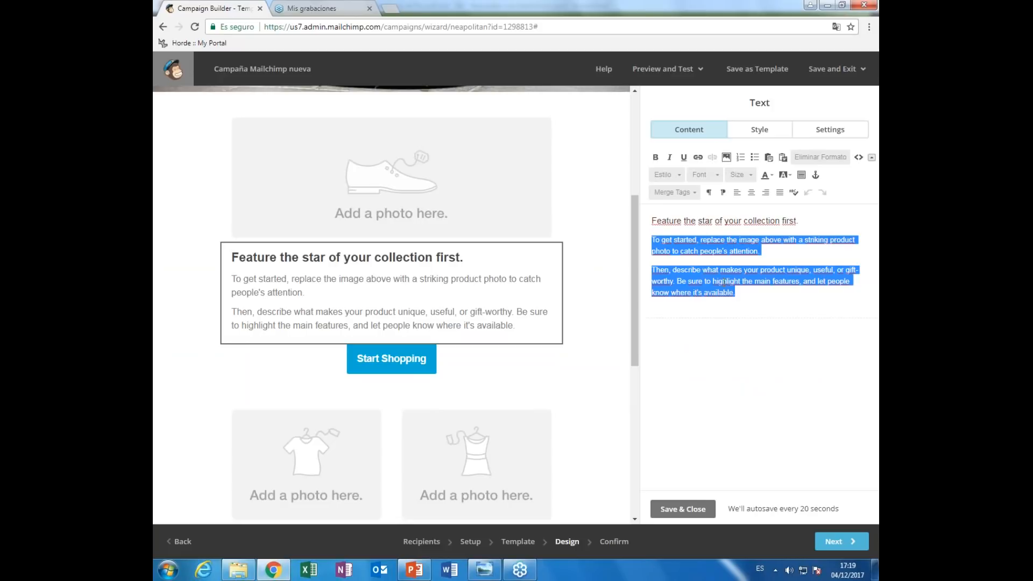
{"action": "key", "text": "ctrl+v"}
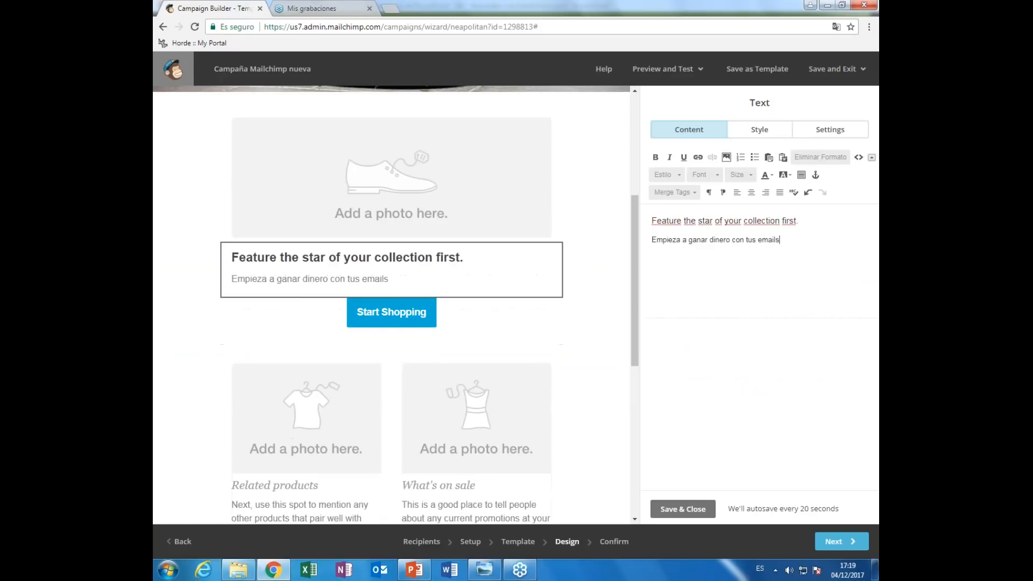
{"action": "key", "text": "ctrl+v"}
{"action": "key", "text": "ctrl+v"}
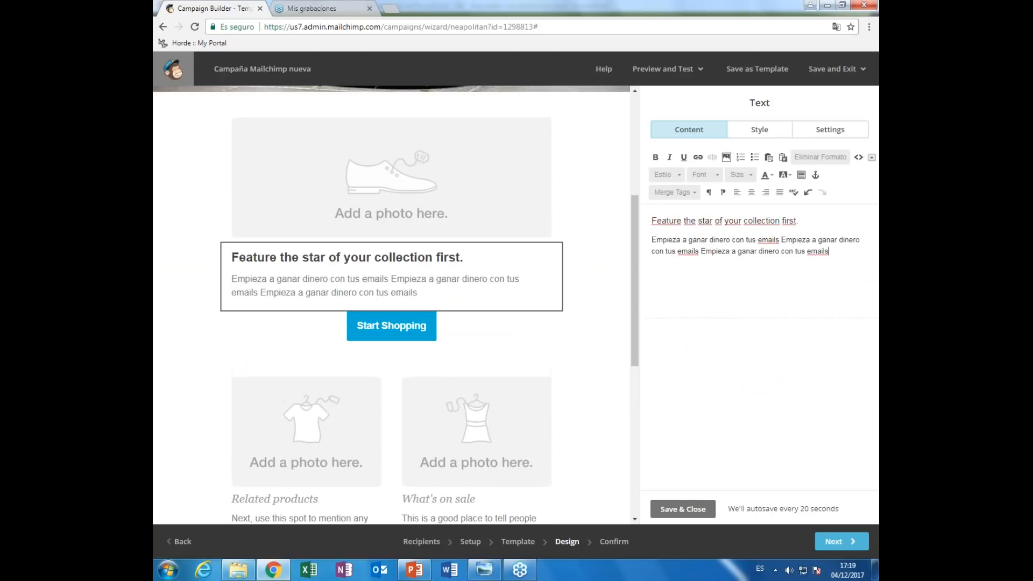
{"action": "key", "text": "Return"}
{"action": "key", "text": "Return"}
{"action": "key", "text": "ctrl+v"}
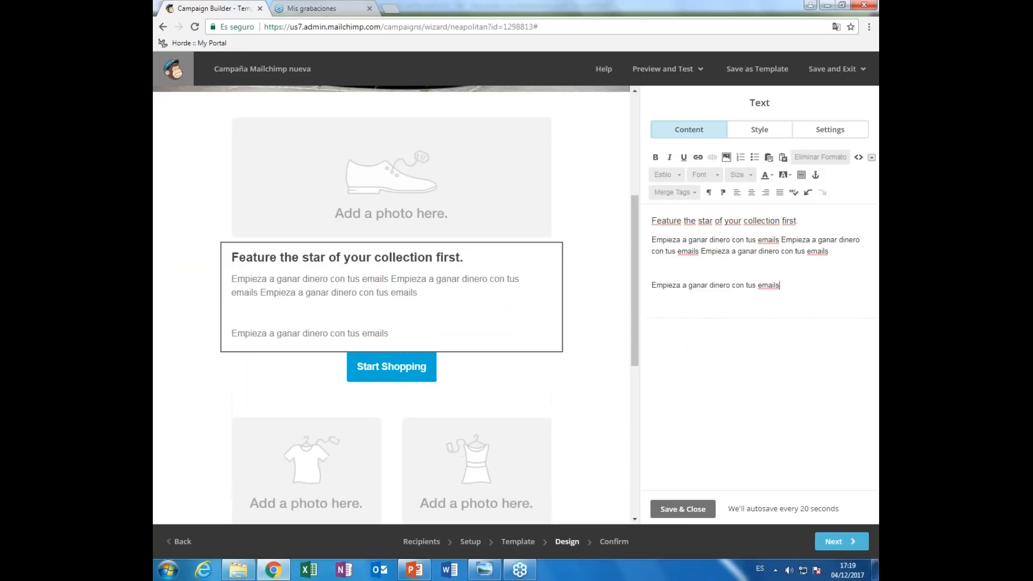
{"action": "key", "text": "ctrl+v"}
{"action": "key", "text": "Return"}
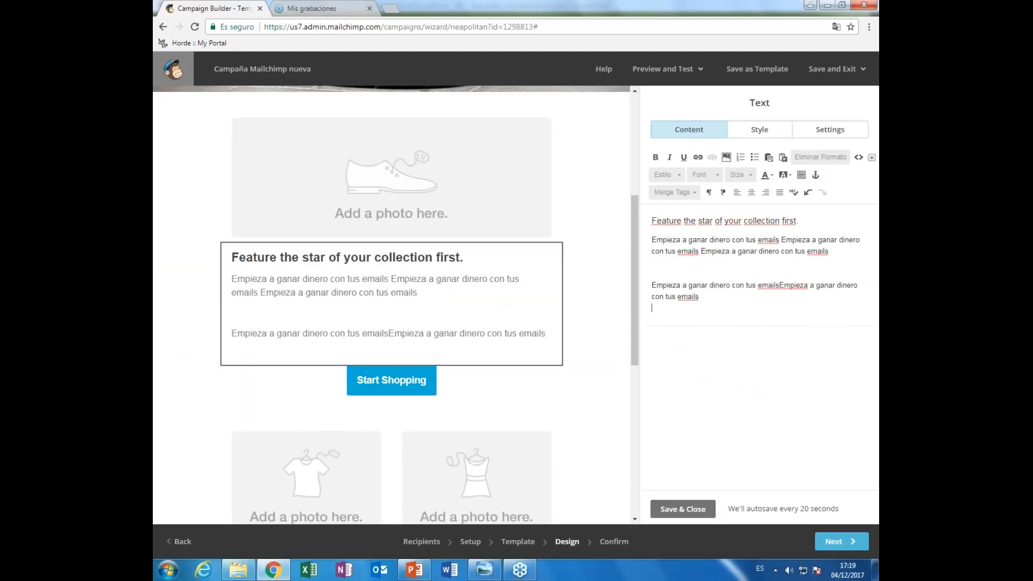
- Relabel the Start Shopping button 'Aprende a crear emails efectivos'
{"action": "left_click", "coordinate": [489, 379]}
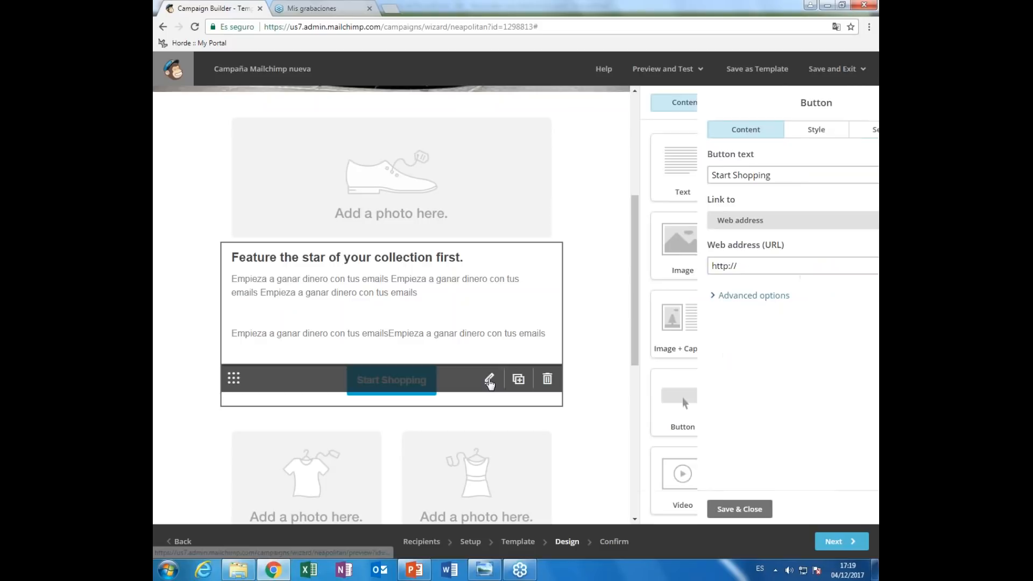
{"action": "left_click", "coordinate": [720, 176]}
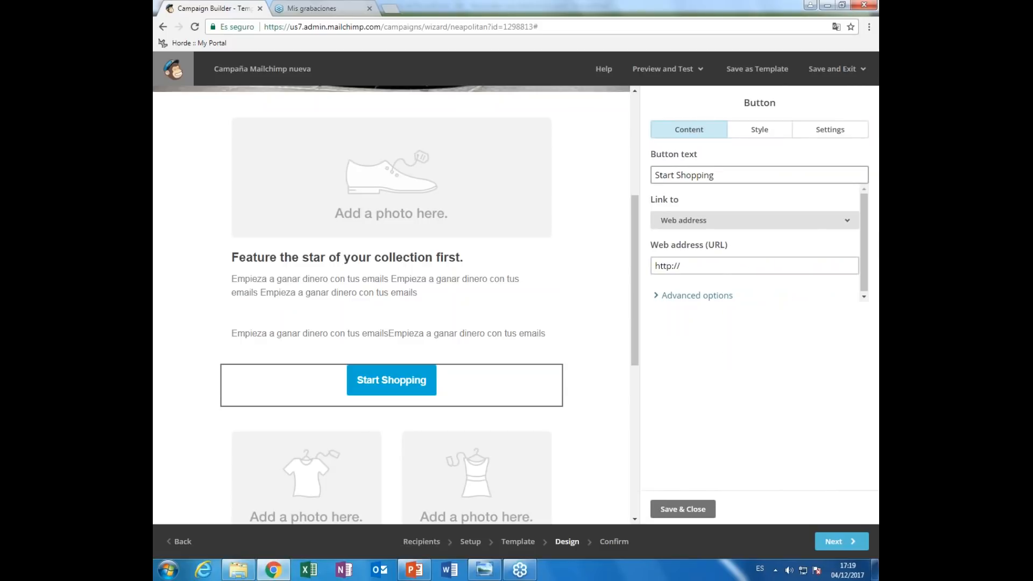
{"action": "triple_click", "coordinate": [714, 175]}
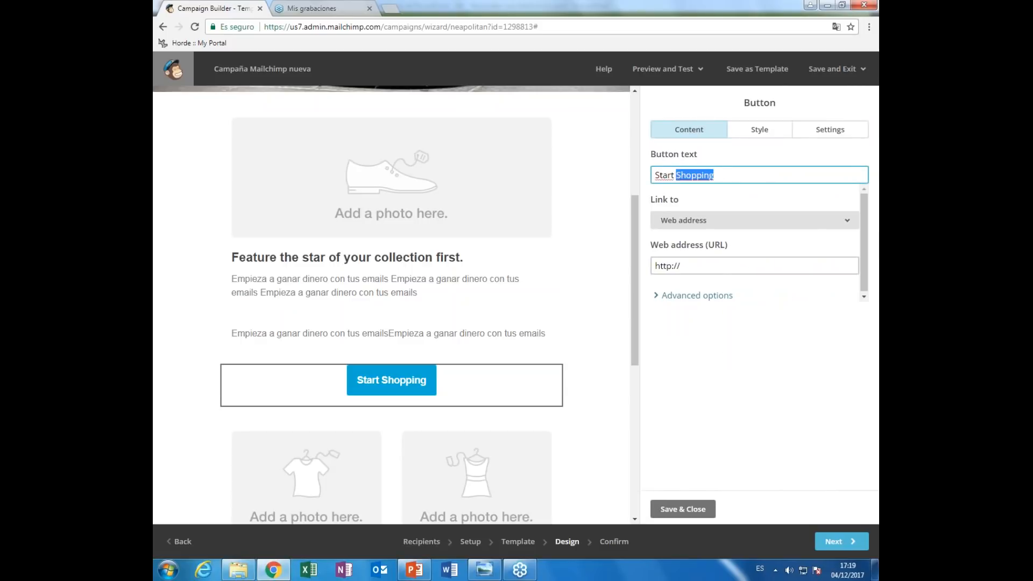
{"action": "type", "text": "AP"}
{"action": "key", "text": "BackSpace"}
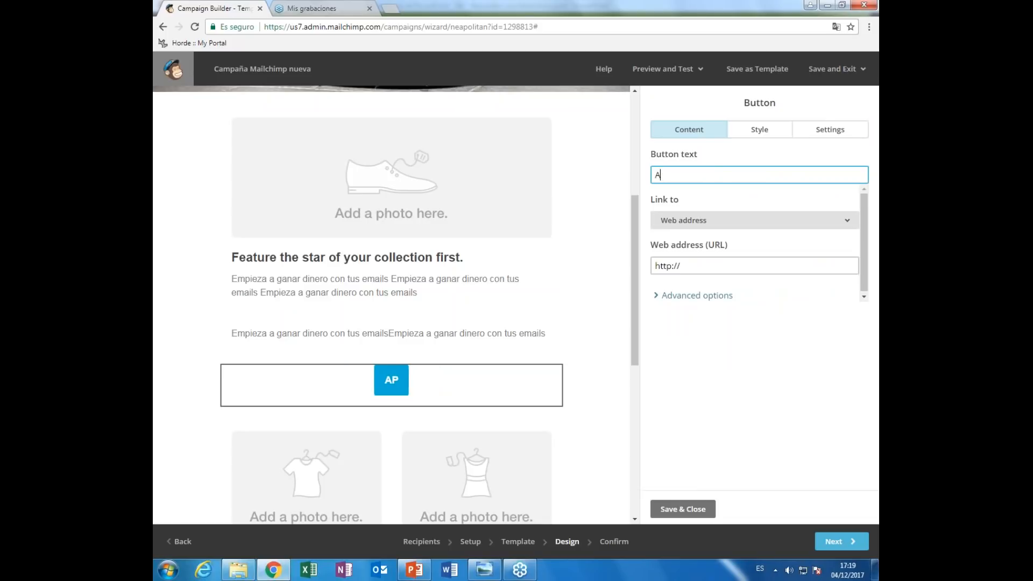
{"action": "type", "text": "prende a m"}
{"action": "type", "text": "one"}
{"action": "key", "text": "BackSpace"}
{"action": "key", "text": "BackSpace"}
{"action": "key", "text": "BackSpace"}
{"action": "key", "text": "BackSpace"}
{"action": "type", "text": "m"}
{"action": "key", "text": "BackSpace"}
{"action": "type", "text": "cre"}
{"action": "key", "text": "BackSpace"}
{"action": "type", "text": "ear emails"}
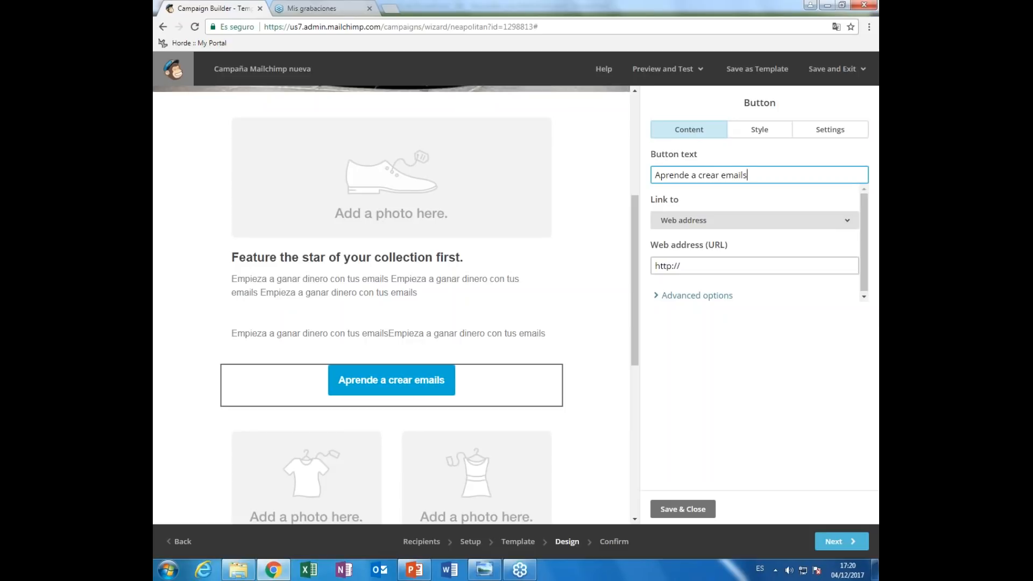
{"action": "type", "text": " efectivos"}
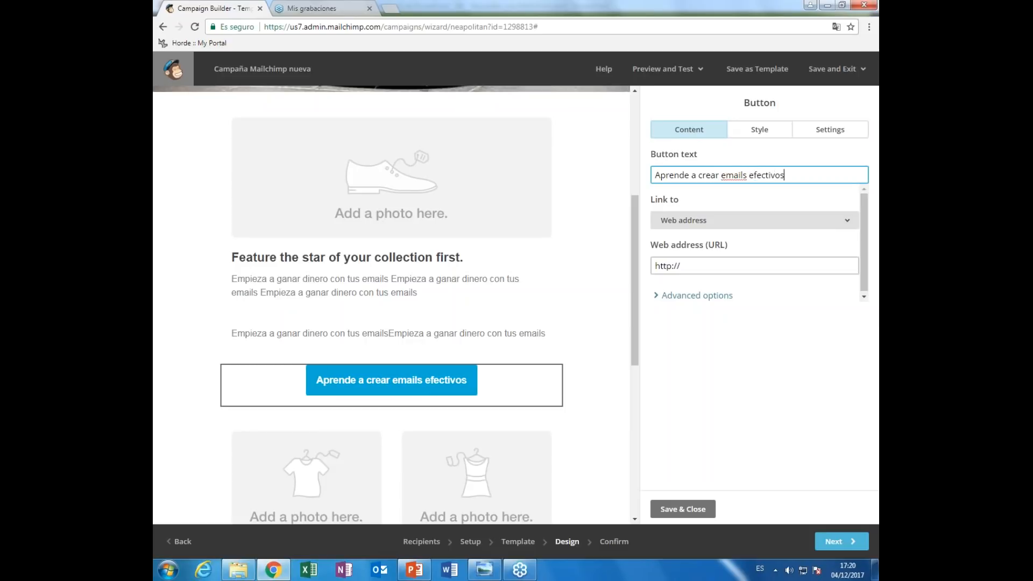
{"action": "left_click", "coordinate": [697, 270]}
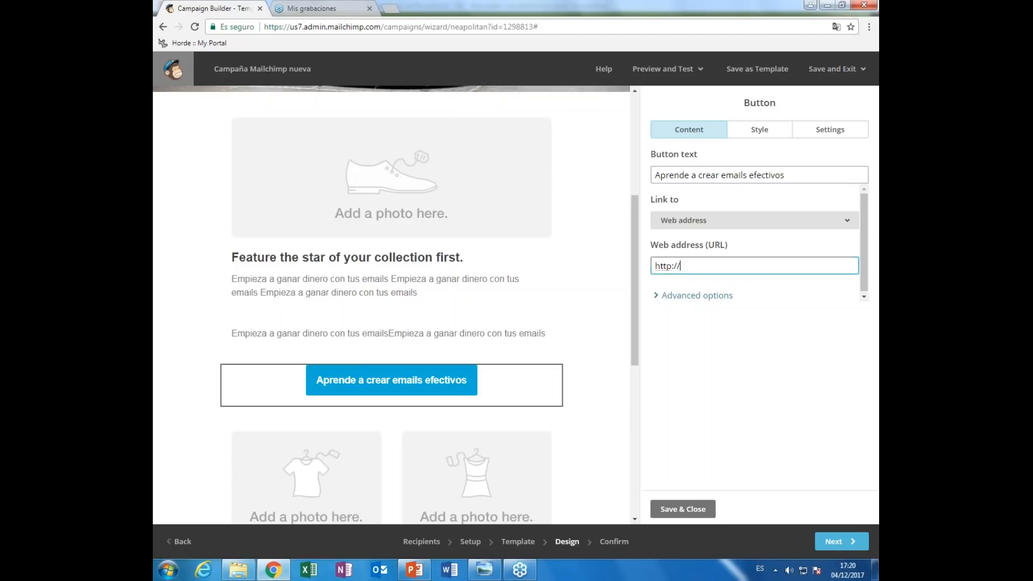
{"action": "type", "text": "www.elraro.com"}
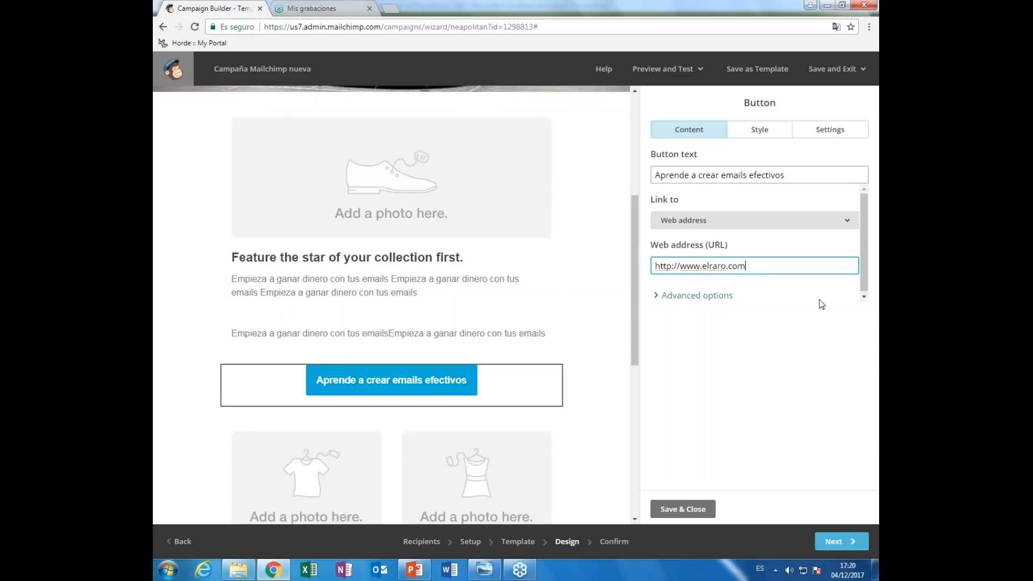
{"action": "left_click_drag", "start_coordinate": [753, 269], "coordinate": [695, 265]}
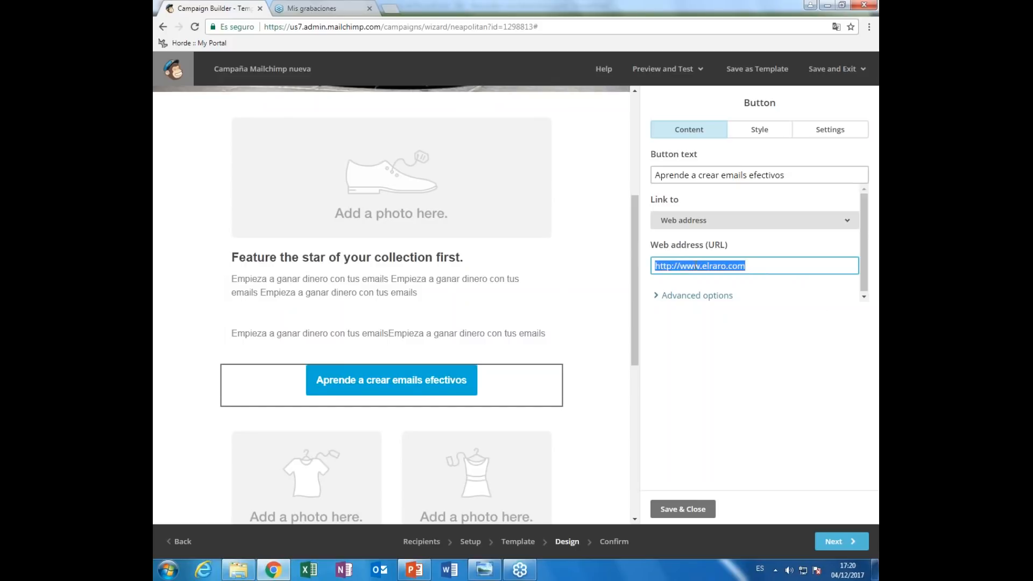
{"action": "left_click", "coordinate": [752, 265]}
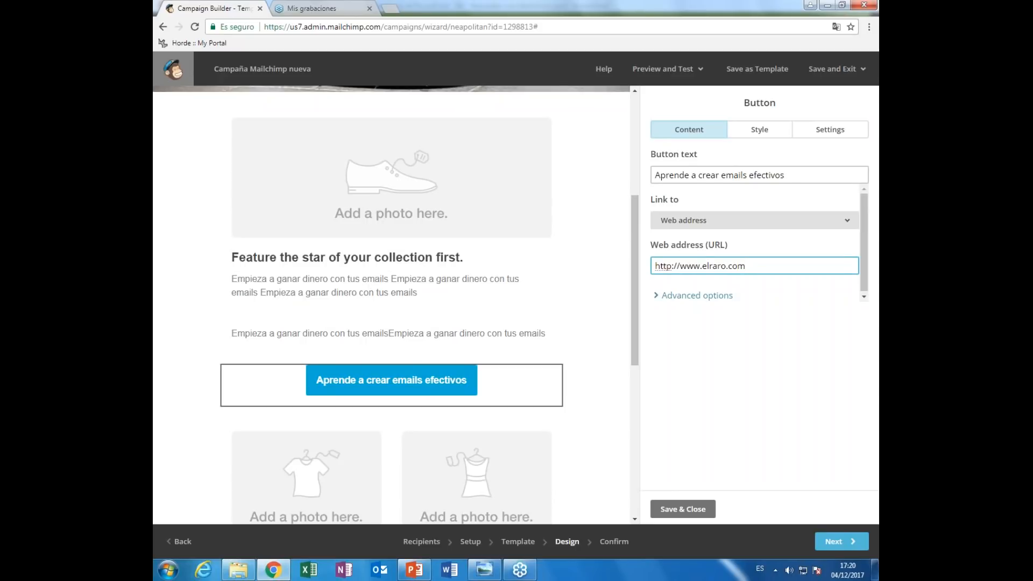
{"action": "type", "text": "/formacion"}
{"action": "key", "text": "ctrl+shift+Left"}
{"action": "key", "text": "BackSpace"}
{"action": "left_click", "coordinate": [710, 508]}
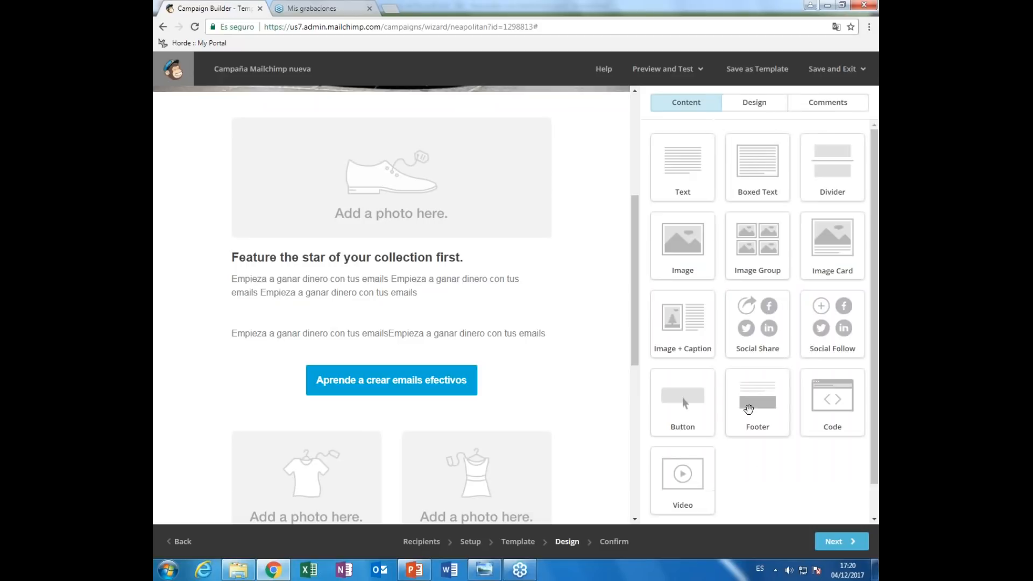
- Replace the What's on sale caption with two pasted copies of the headline
{"action": "scroll", "coordinate": [630, 453], "scroll_direction": "down", "scroll_amount": 6}
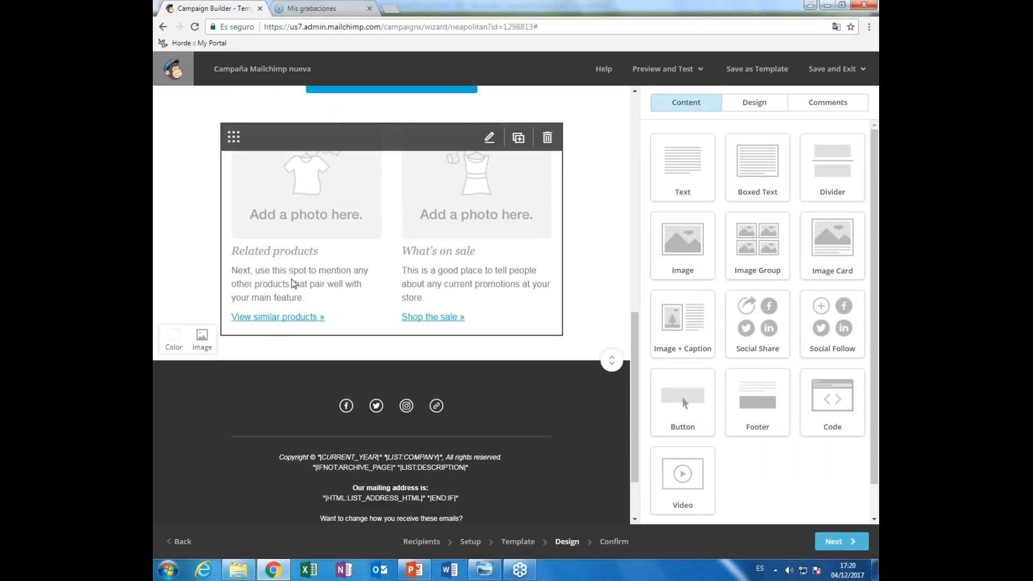
{"action": "left_click", "coordinate": [302, 302]}
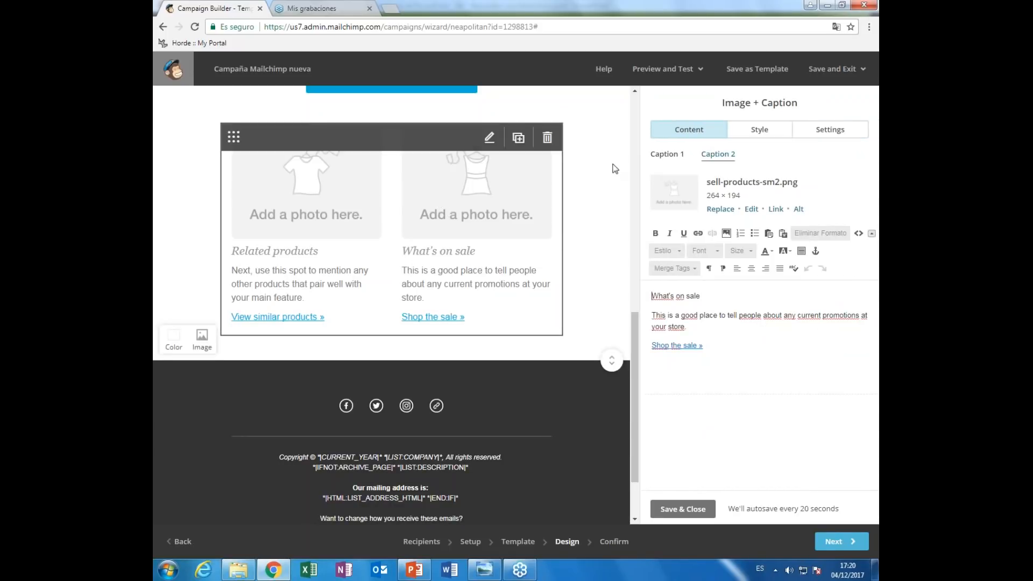
{"action": "left_click", "coordinate": [669, 157]}
{"action": "left_click", "coordinate": [718, 155]}
{"action": "left_click", "coordinate": [686, 327], "text": "shift"}
{"action": "type", "text": "Empieza a ganar dinero con tus emails"}
{"action": "type", "text": "Empieza a ganar dinero con tus emails"}
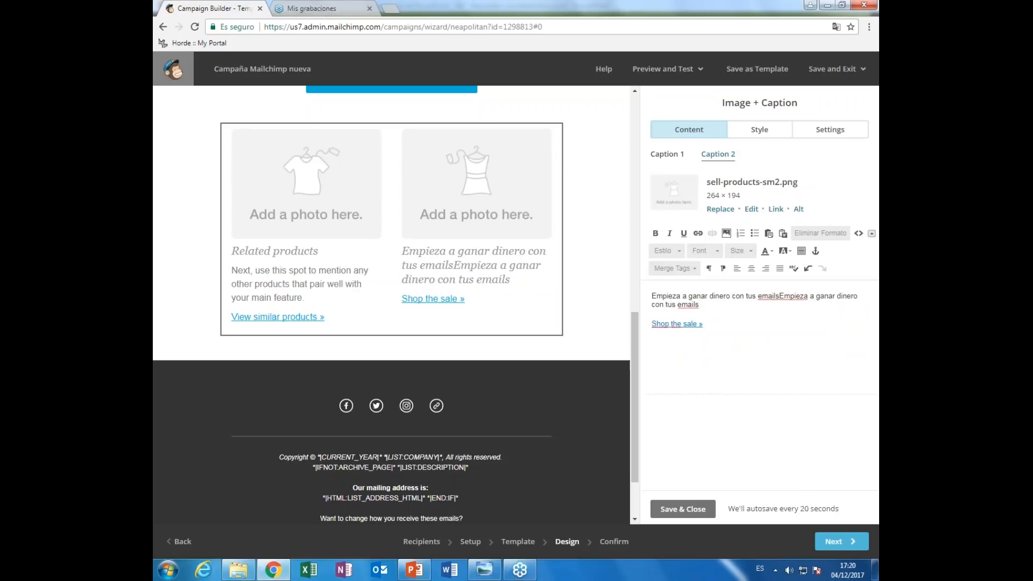
{"action": "key", "text": "Return"}
{"action": "type", "text": "Empieza a ganar dinero con tus emails"}
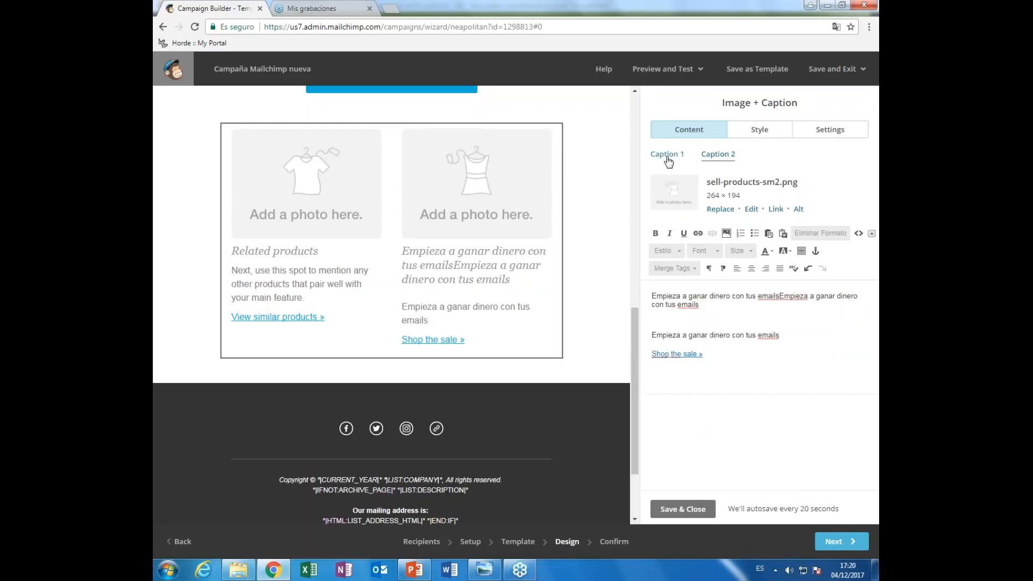
- Check the Related products caption text, leaving it unchanged
{"action": "left_click", "coordinate": [668, 156]}
{"action": "left_click_drag", "start_coordinate": [728, 327], "coordinate": [648, 294]}
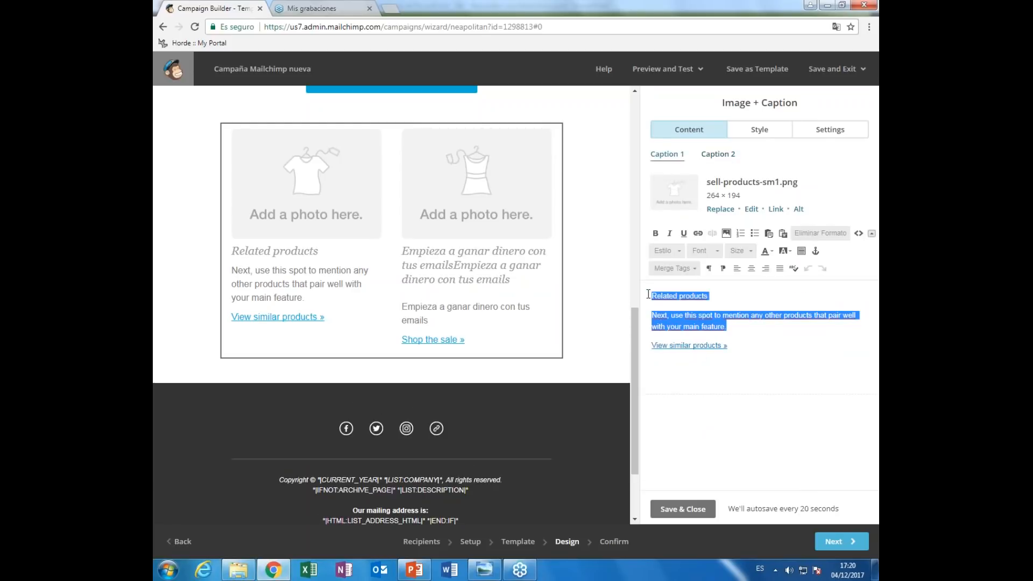
{"action": "left_click", "coordinate": [697, 315]}
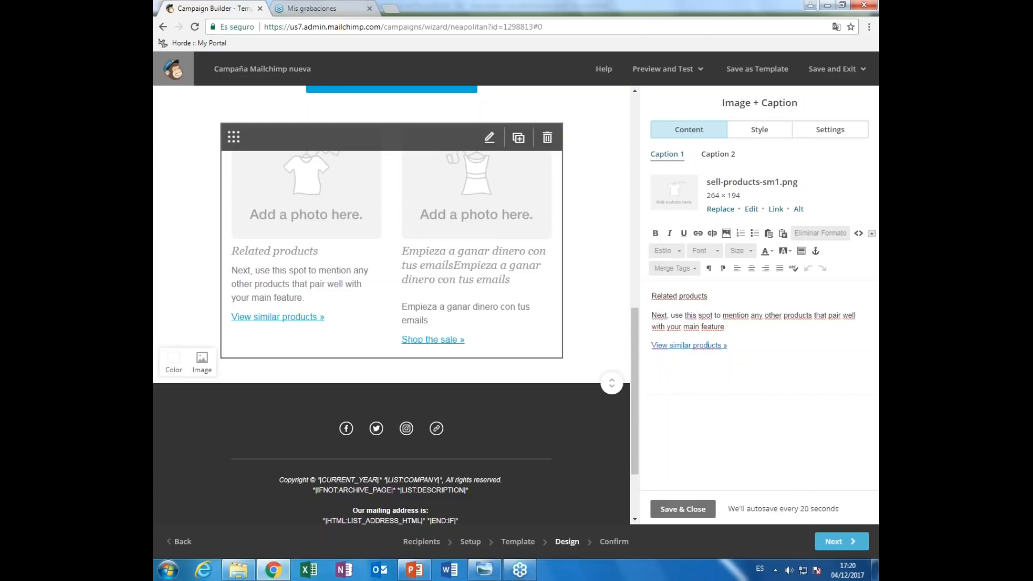
{"action": "mouse_move", "coordinate": [423, 490]}
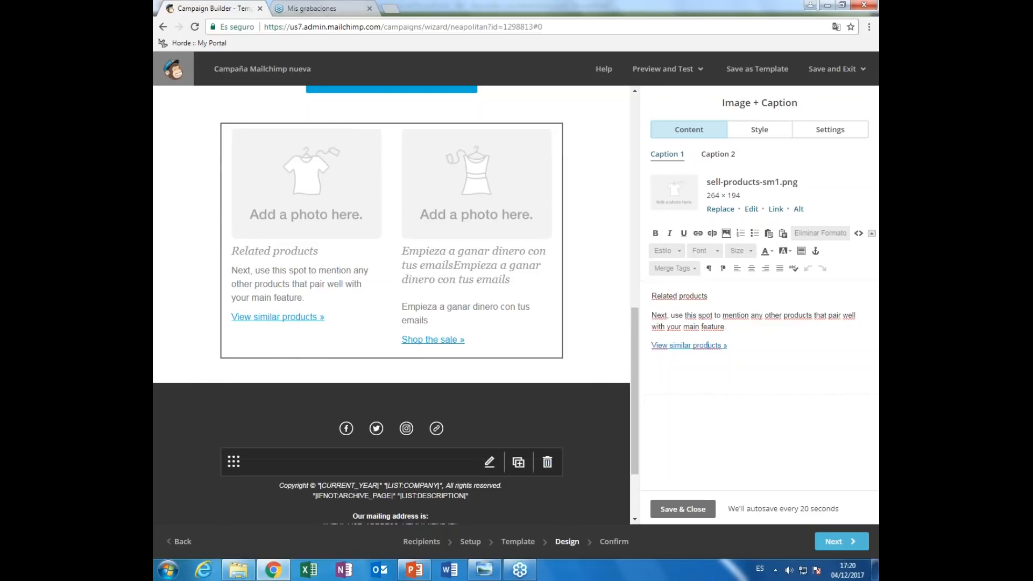
{"action": "scroll", "coordinate": [422, 485], "scroll_direction": "down", "scroll_amount": 2}
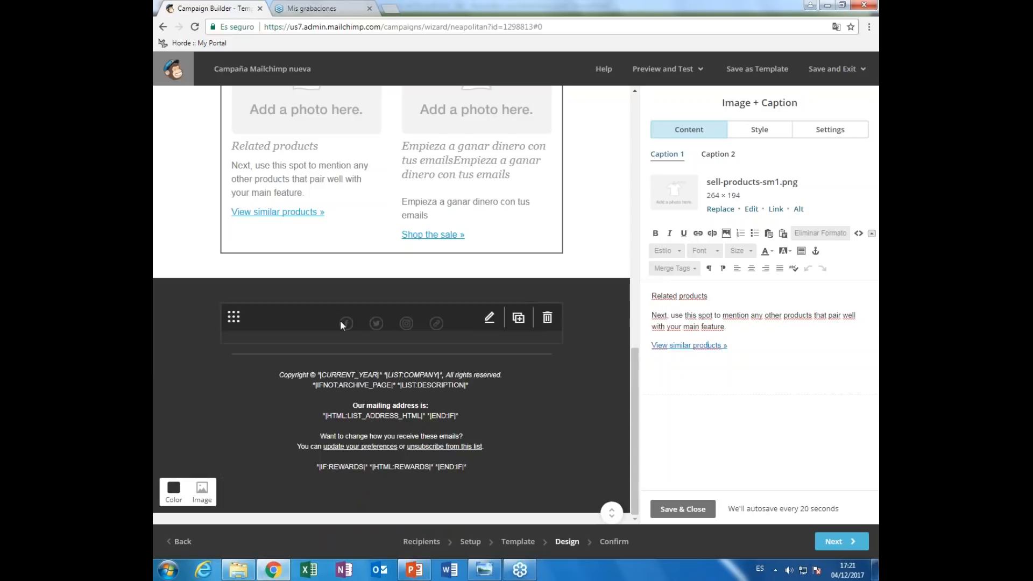
- Review the footer's Facebook, Twitter, Instagram and Website follow links and close them unchanged
{"action": "left_click", "coordinate": [499, 327]}
{"action": "left_click", "coordinate": [793, 203]}
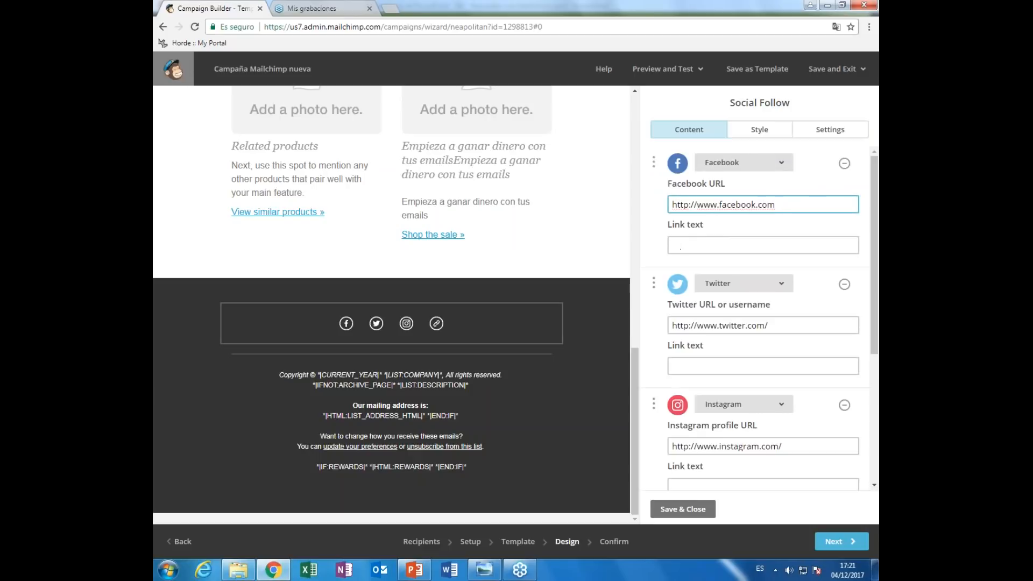
{"action": "scroll", "coordinate": [785, 312], "scroll_direction": "down", "scroll_amount": 4}
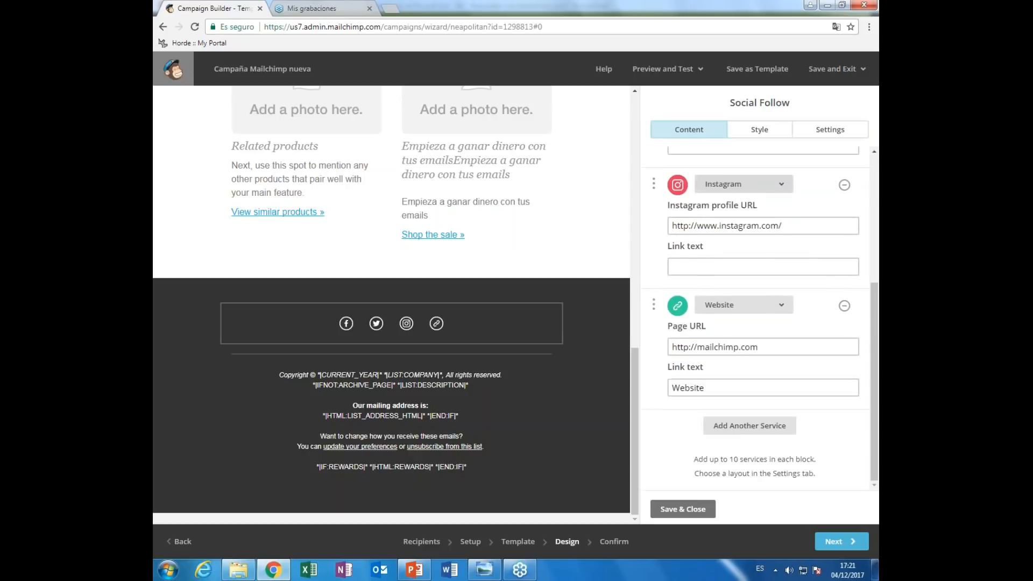
{"action": "left_click", "coordinate": [783, 307]}
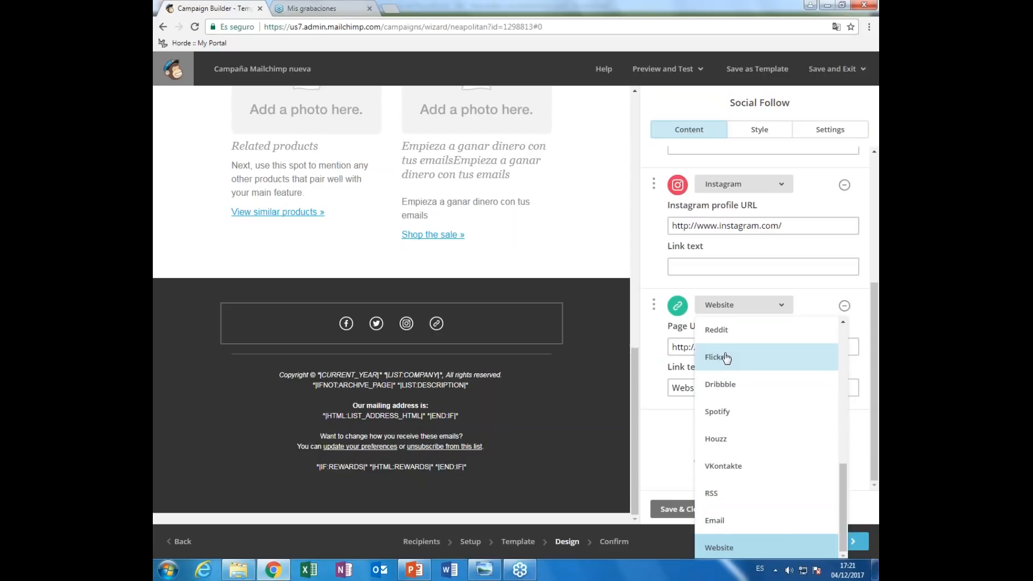
{"action": "left_click", "coordinate": [813, 285]}
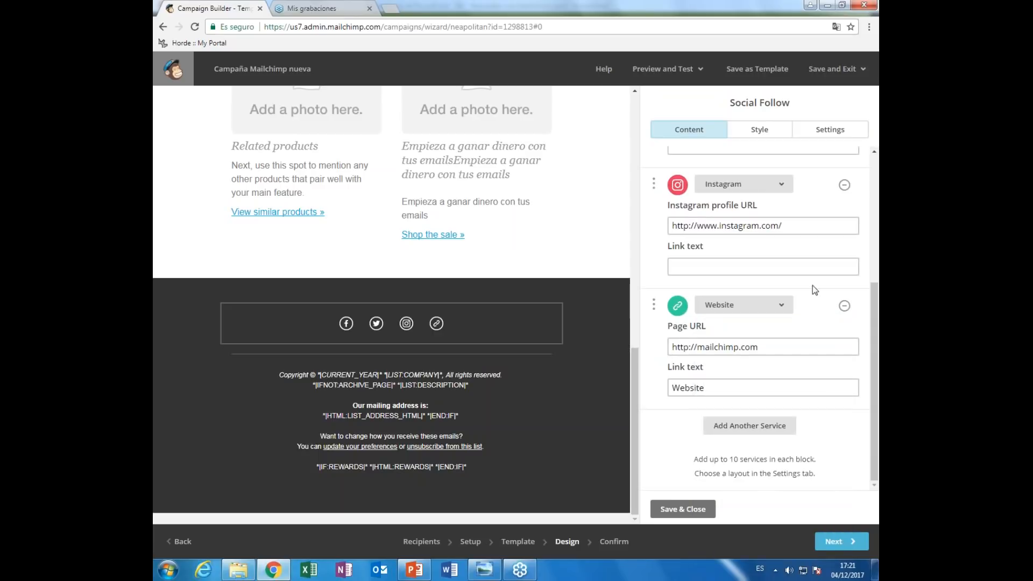
{"action": "left_click_drag", "start_coordinate": [873, 285], "coordinate": [873, 153]}
{"action": "left_click", "coordinate": [690, 508]}
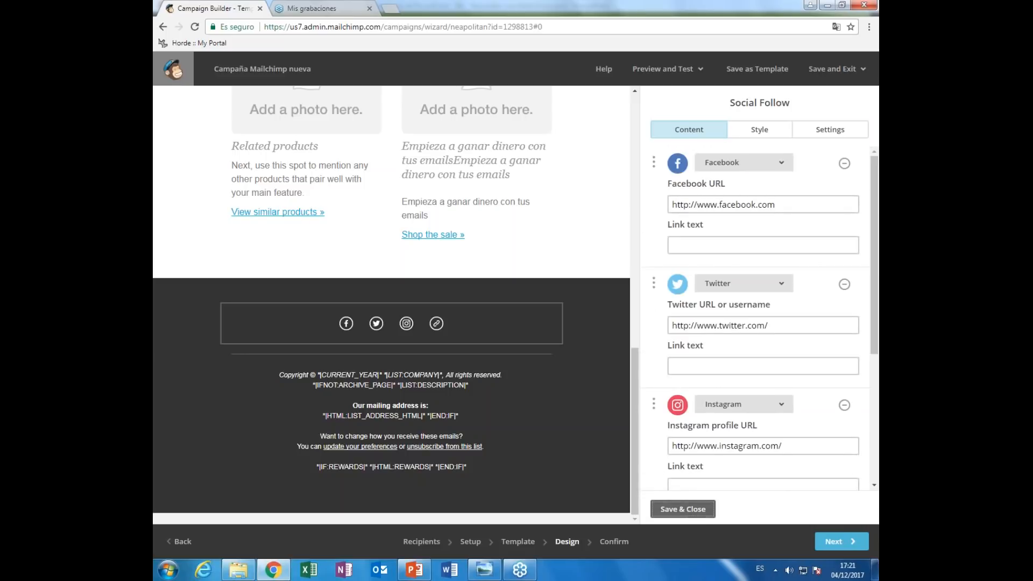
{"action": "mouse_move", "coordinate": [635, 368]}
{"action": "left_mouse_down"}
{"action": "mouse_move", "coordinate": [639, 202]}
{"action": "mouse_move", "coordinate": [633, 349]}
{"action": "left_mouse_up"}
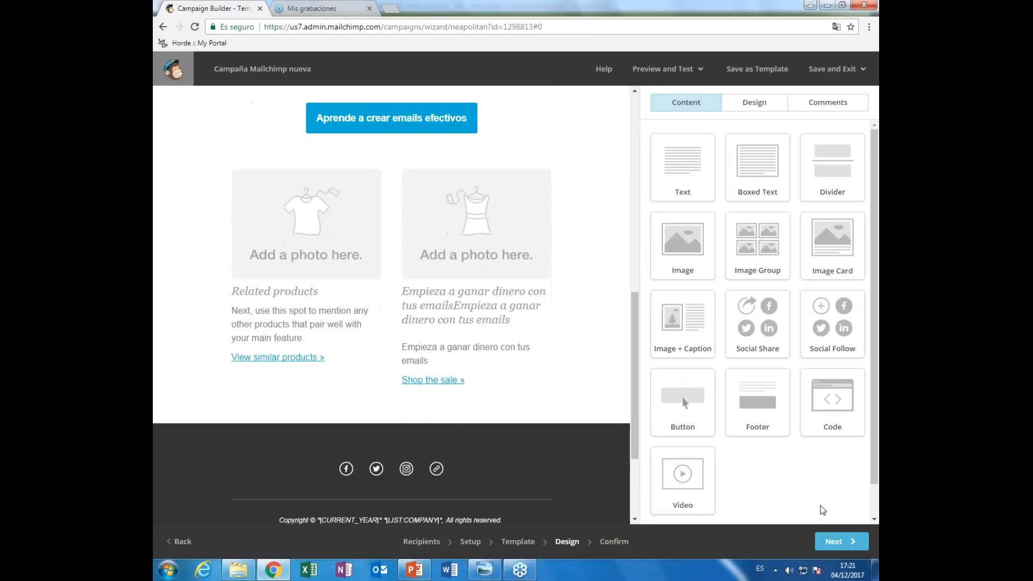
- Open the Confirm step and check the elraro.com Newsletter list and subject line
{"action": "left_click", "coordinate": [834, 541]}
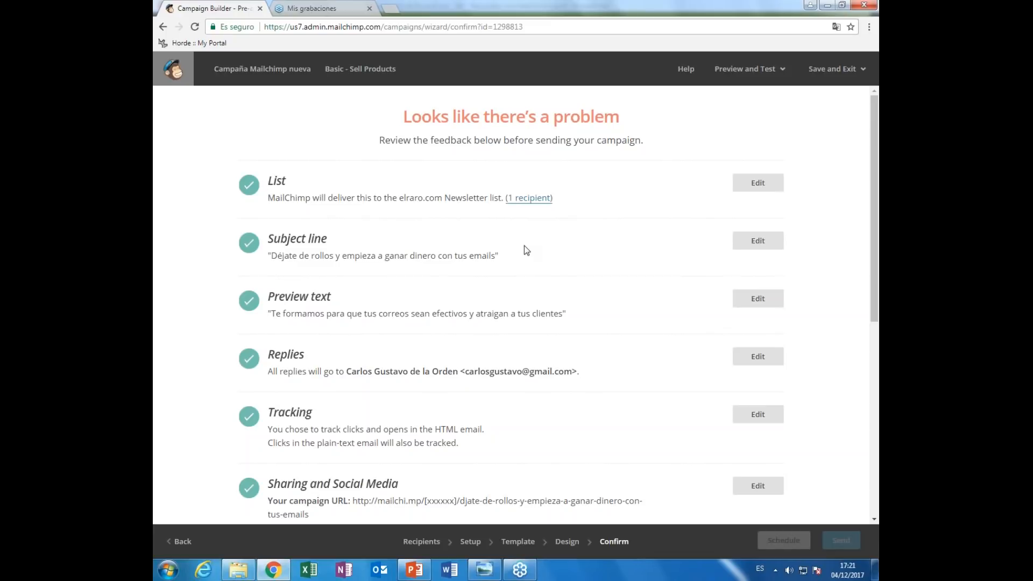
{"action": "left_click_drag", "start_coordinate": [268, 181], "coordinate": [347, 186]}
{"action": "left_click_drag", "start_coordinate": [401, 198], "coordinate": [504, 199]}
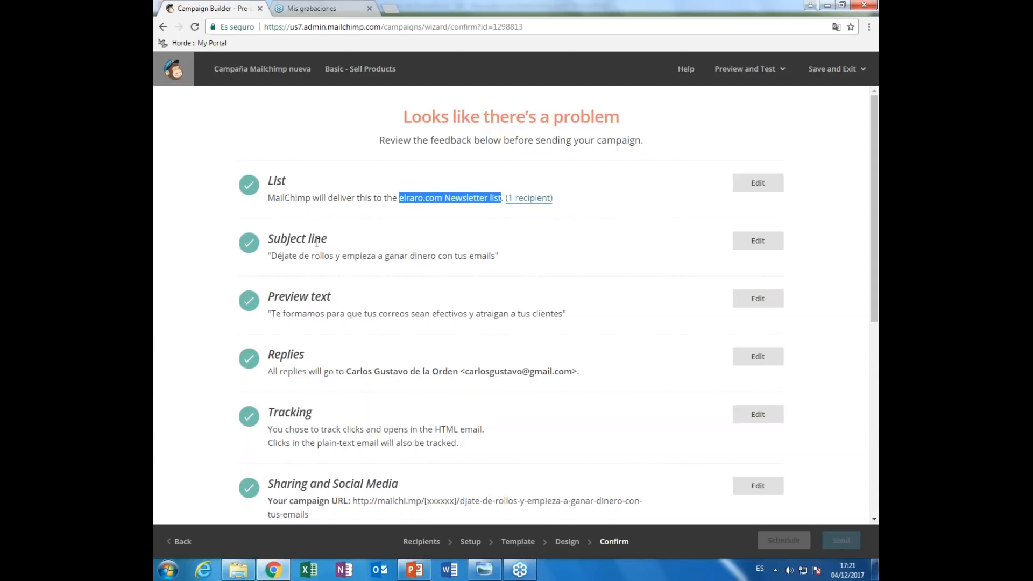
{"action": "scroll", "coordinate": [468, 253], "scroll_direction": "down", "scroll_amount": 1}
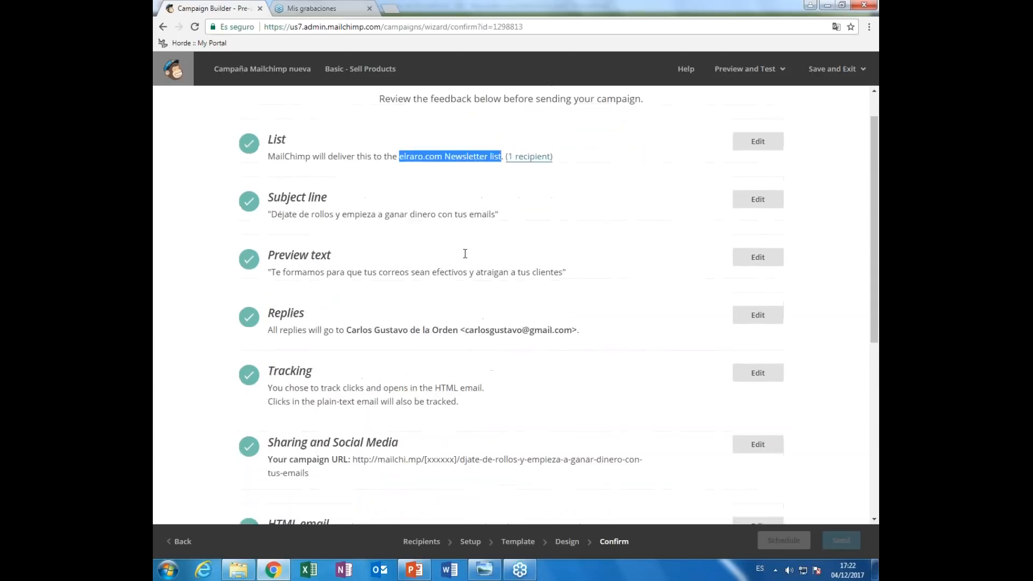
{"action": "scroll", "coordinate": [465, 253], "scroll_direction": "up", "scroll_amount": 1}
{"action": "left_click_drag", "start_coordinate": [291, 239], "coordinate": [502, 256]}
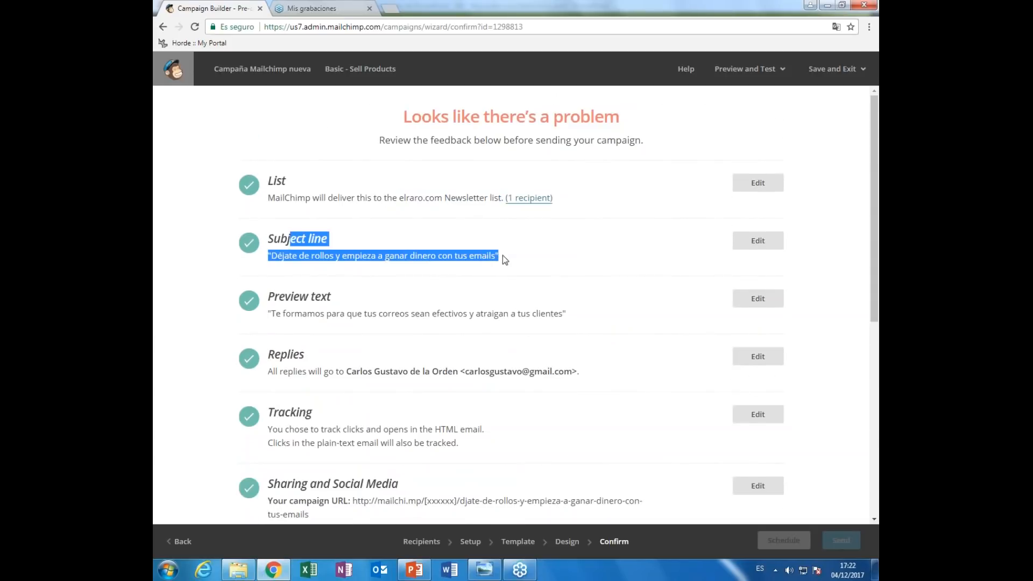
{"action": "left_click", "coordinate": [502, 256]}
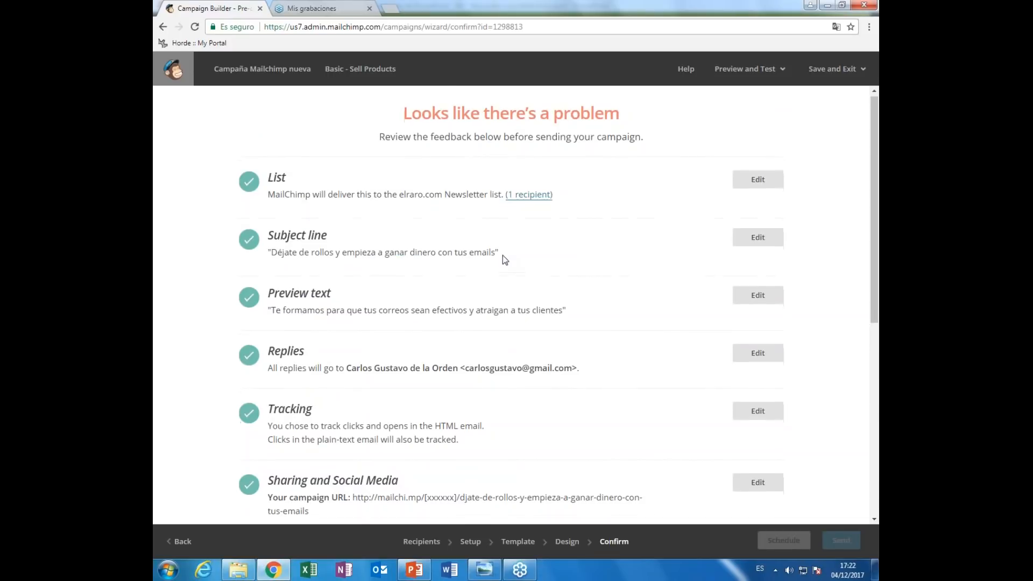
- Review the preview text and reply-to address entries
{"action": "scroll", "coordinate": [502, 255], "scroll_direction": "down", "scroll_amount": 3}
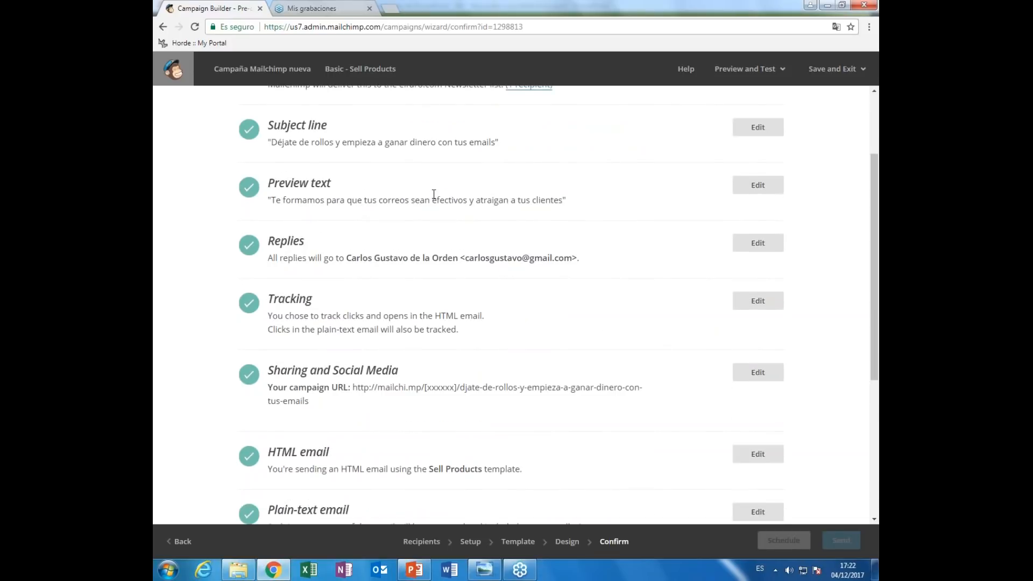
{"action": "left_click_drag", "start_coordinate": [563, 198], "coordinate": [358, 196]}
{"action": "left_click", "coordinate": [399, 194]}
{"action": "left_click_drag", "start_coordinate": [573, 259], "coordinate": [466, 260]}
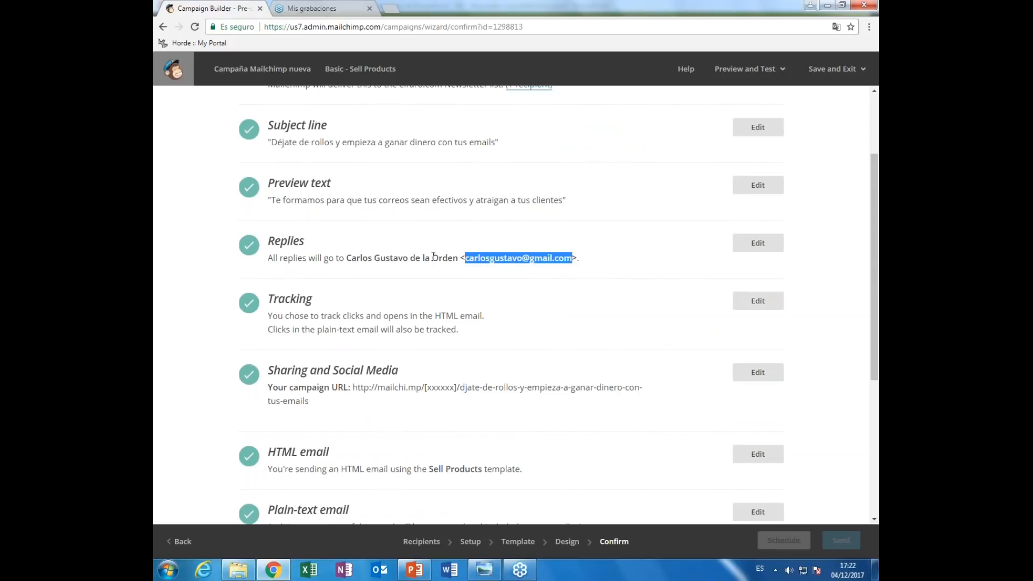
- Review the campaign URL and Plain-text email items, then resolve the Default text content warning
{"action": "scroll", "coordinate": [420, 242], "scroll_direction": "down", "scroll_amount": 2}
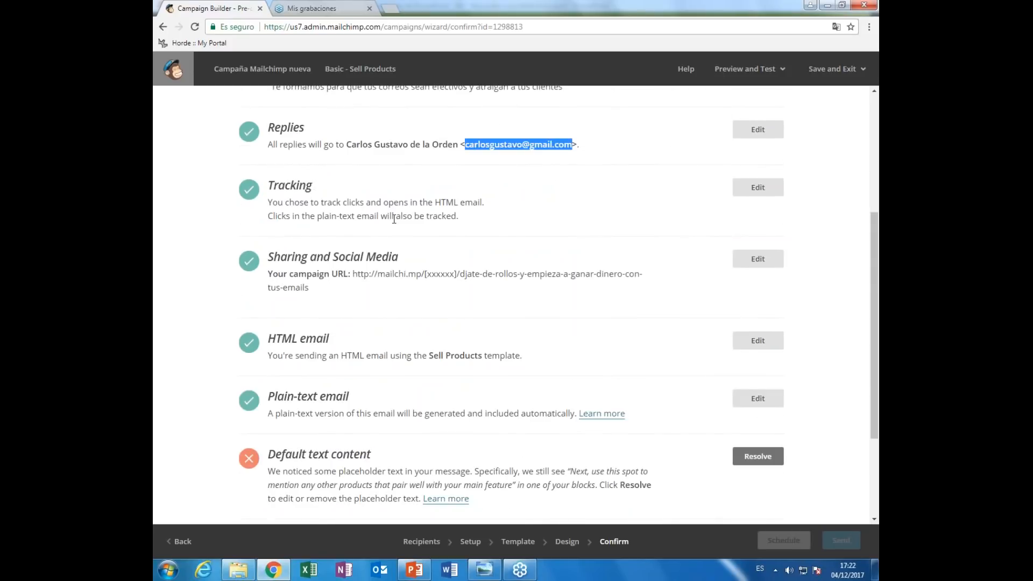
{"action": "left_click_drag", "start_coordinate": [351, 274], "coordinate": [329, 294]}
{"action": "left_click", "coordinate": [376, 291]}
{"action": "scroll", "coordinate": [425, 294], "scroll_direction": "down", "scroll_amount": 2}
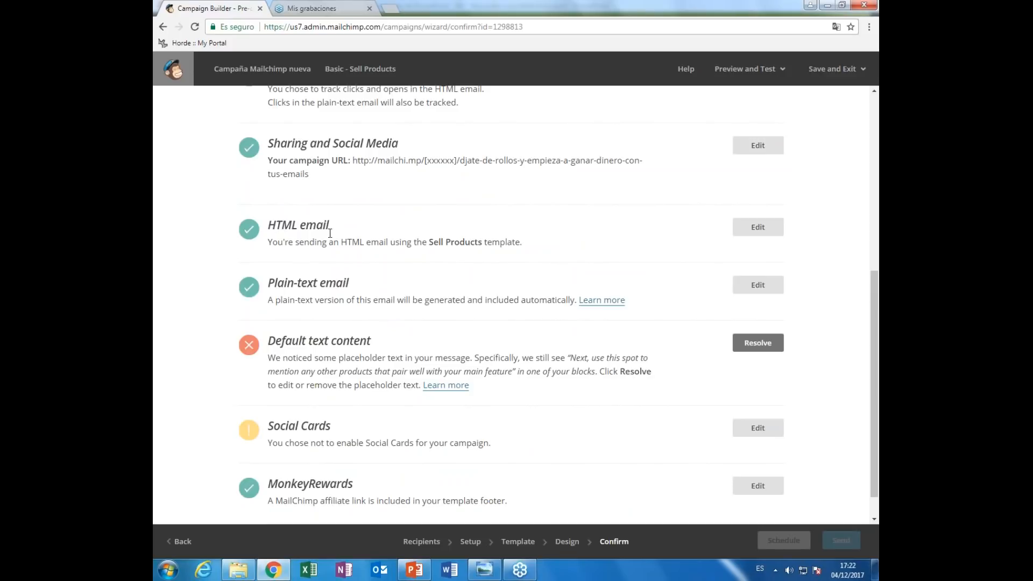
{"action": "left_click_drag", "start_coordinate": [269, 283], "coordinate": [354, 289]}
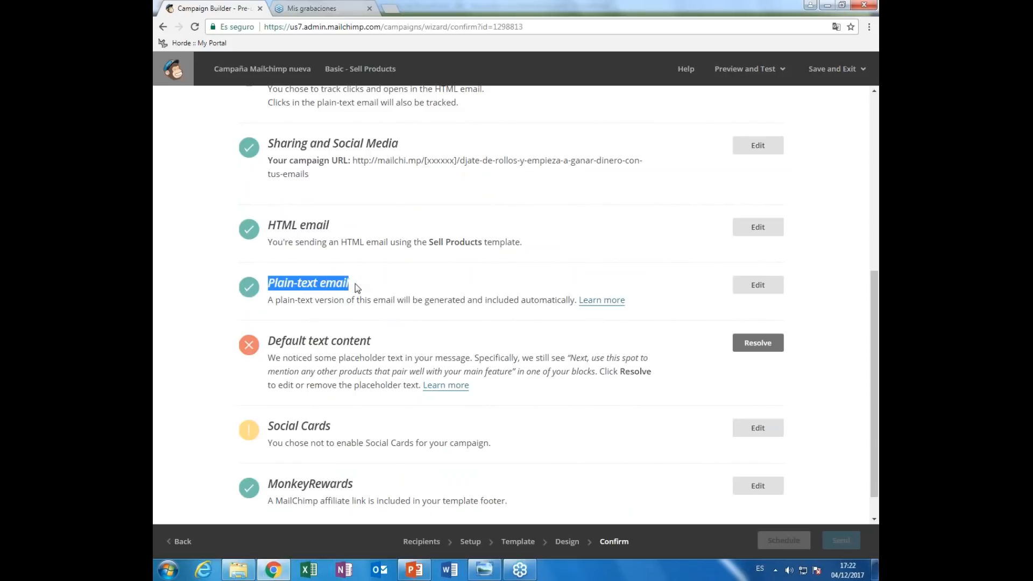
{"action": "left_click", "coordinate": [355, 290]}
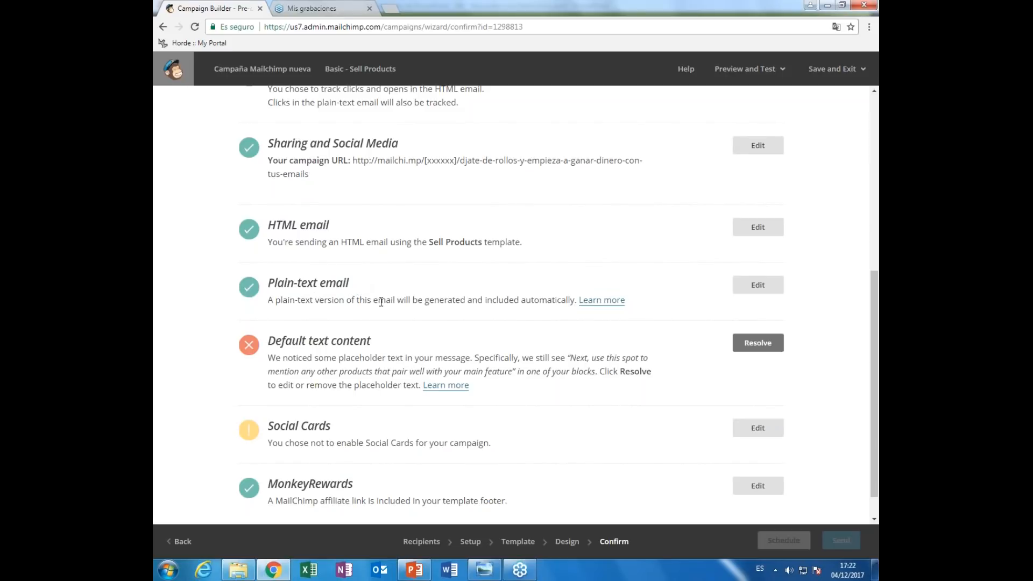
{"action": "scroll", "coordinate": [452, 285], "scroll_direction": "down", "scroll_amount": 1}
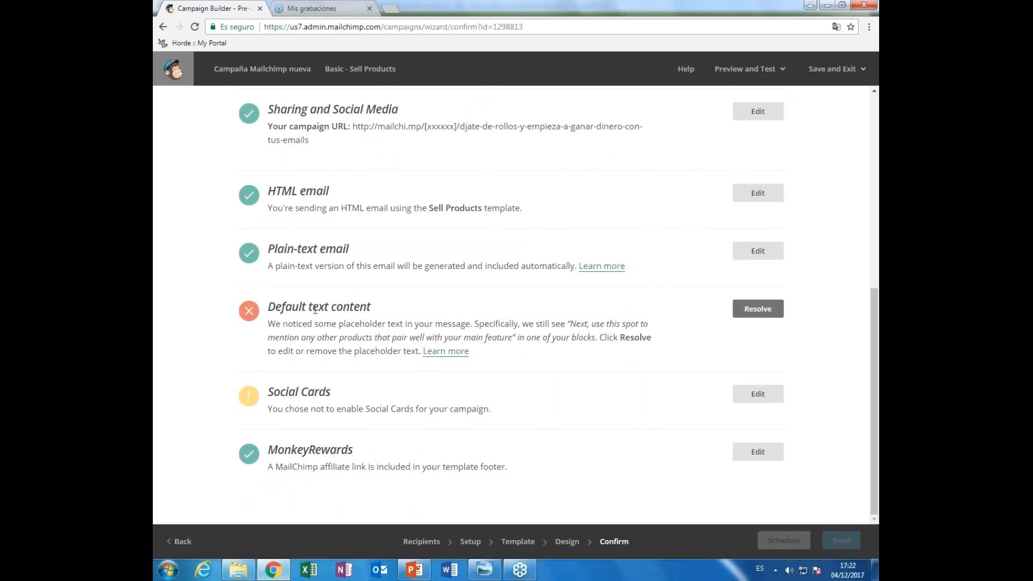
{"action": "left_click_drag", "start_coordinate": [333, 306], "coordinate": [267, 307]}
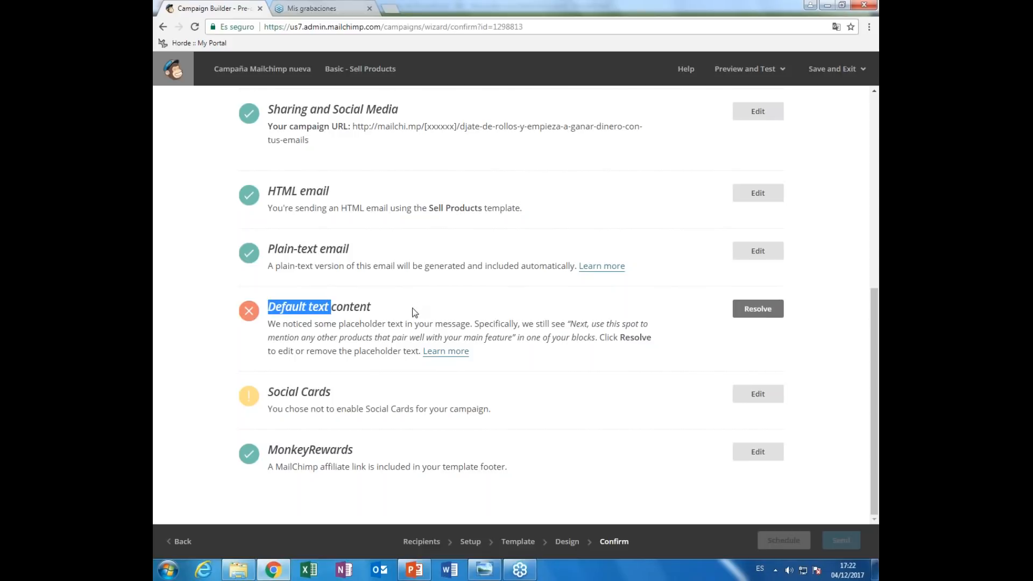
{"action": "left_click", "coordinate": [758, 309]}
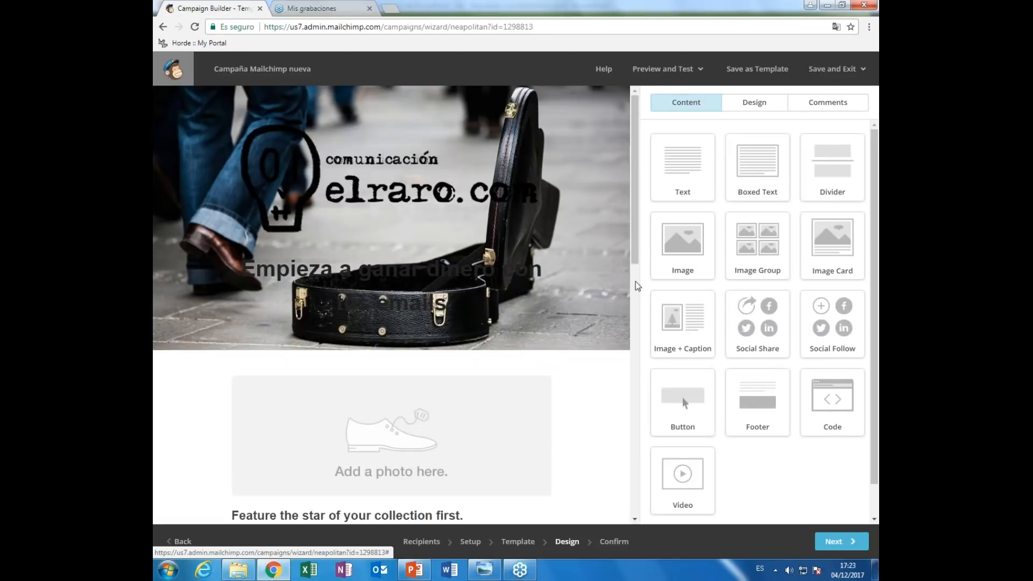
- Paste 'Empieza a ganar dinero con tus emails' over the Related products caption's paragraph and heading, then save
{"action": "scroll", "coordinate": [637, 285], "scroll_direction": "down", "scroll_amount": 1}
{"action": "scroll", "coordinate": [635, 282], "scroll_direction": "down", "scroll_amount": 10}
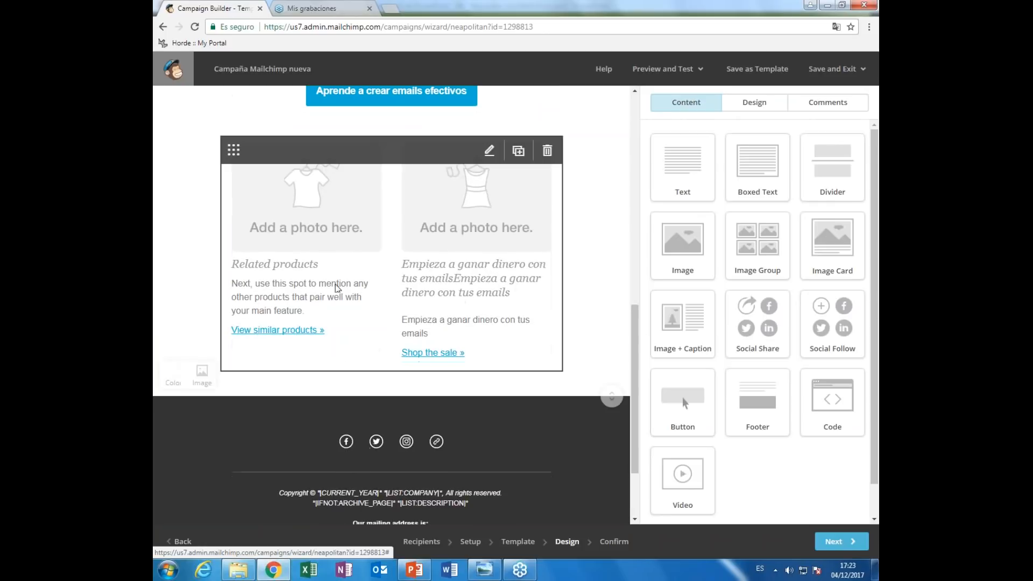
{"action": "left_click", "coordinate": [491, 153]}
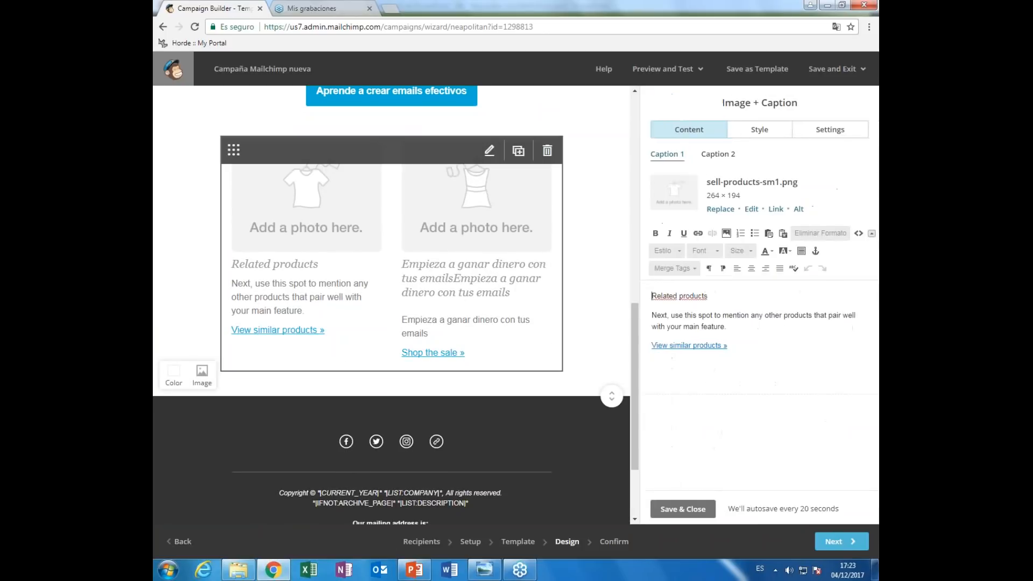
{"action": "left_click_drag", "start_coordinate": [653, 317], "coordinate": [738, 328]}
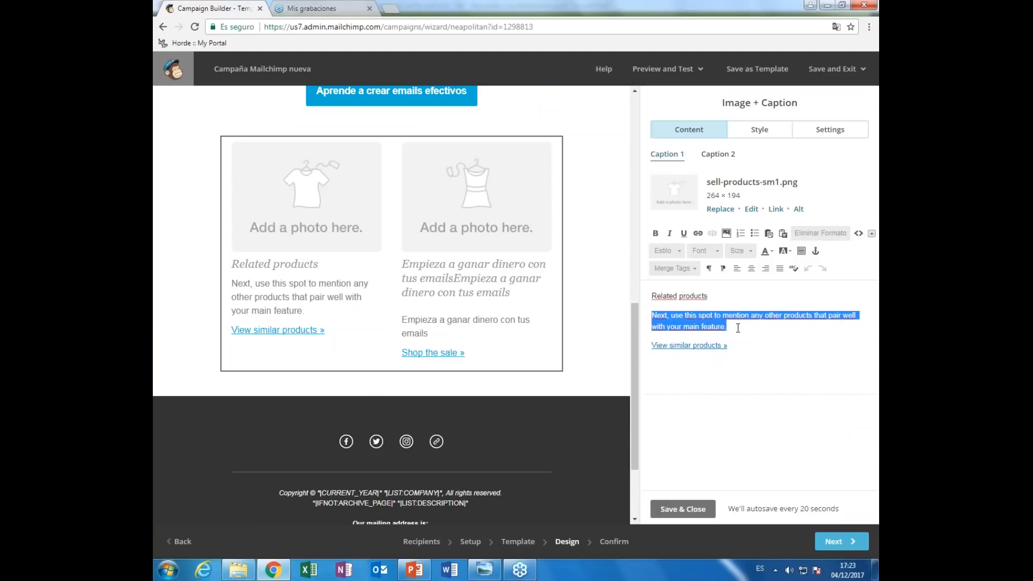
{"action": "type", "text": "Empieza a ganar dinero con tus emails"}
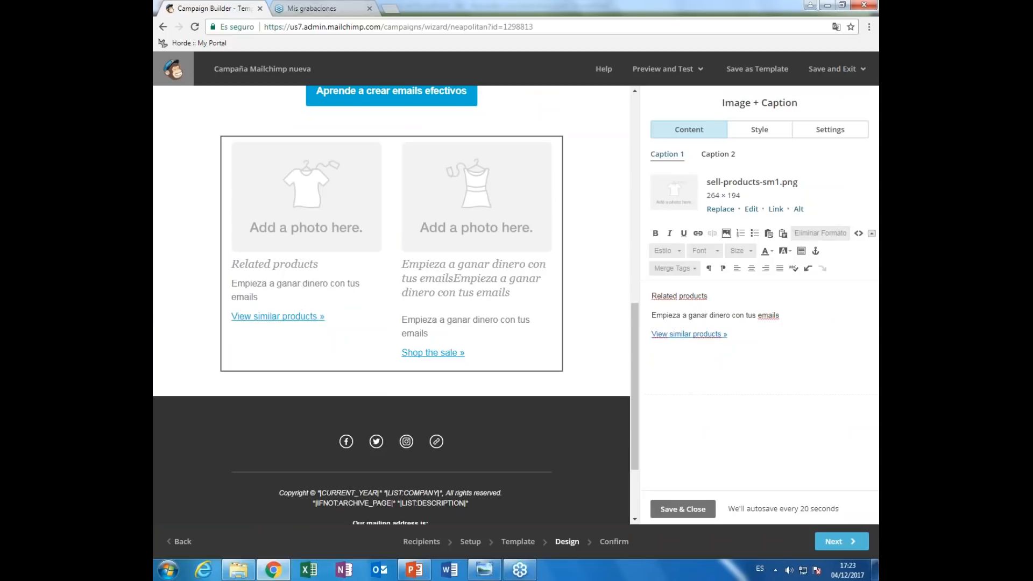
{"action": "triple_click", "coordinate": [655, 289]}
{"action": "type", "text": "Empieza a ganar dinero con tus emails"}
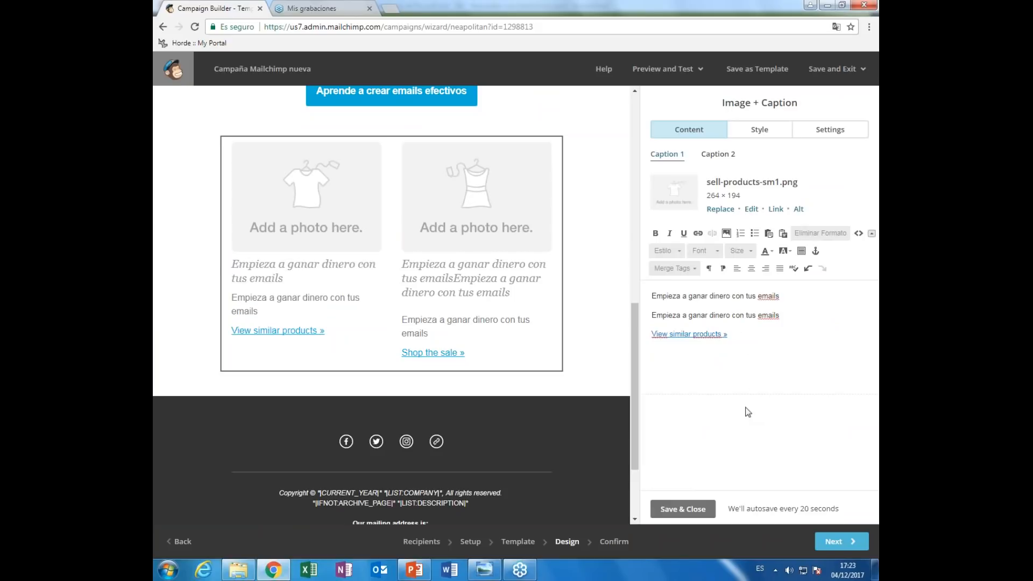
{"action": "left_click", "coordinate": [701, 509]}
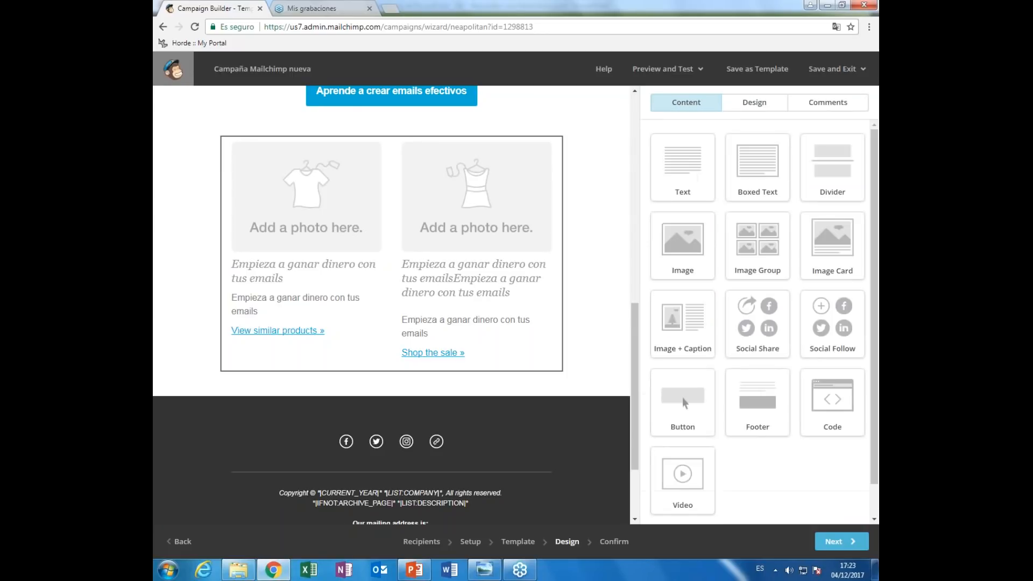
- Open the checklist's Social Cards settings and enable customized social cards
{"action": "left_click", "coordinate": [841, 541]}
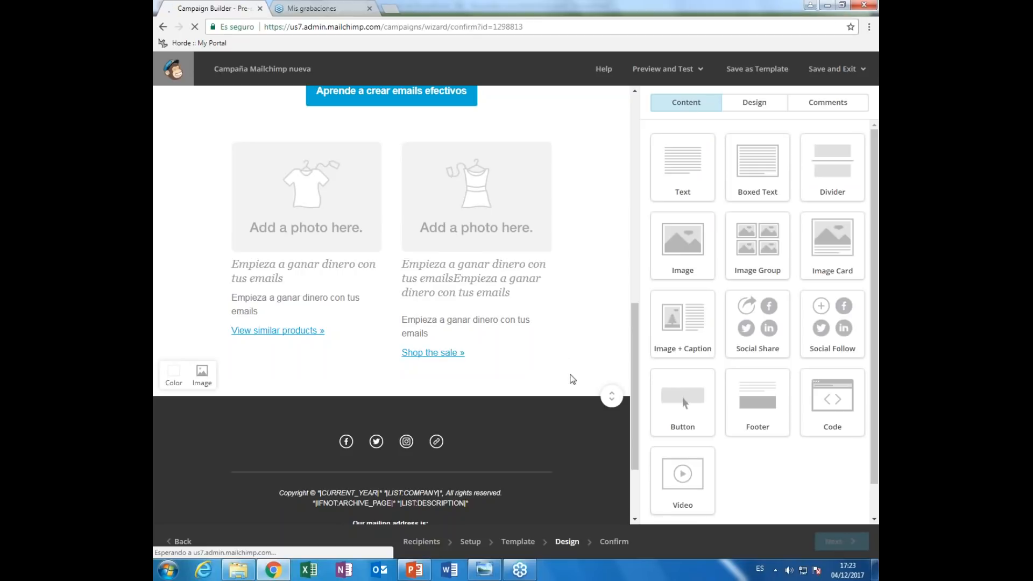
{"action": "scroll", "coordinate": [354, 330], "scroll_direction": "down", "scroll_amount": 5}
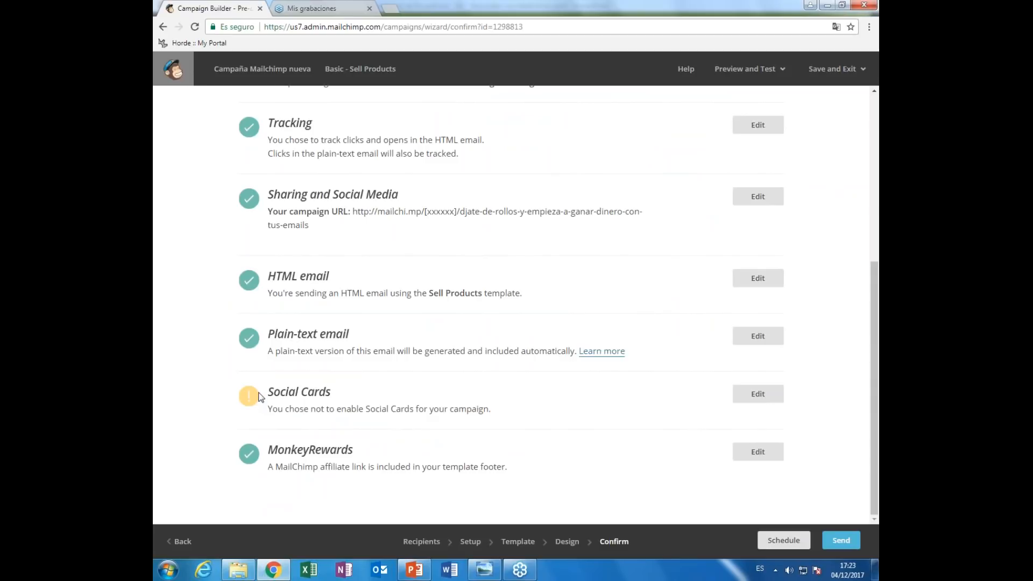
{"action": "left_click_drag", "start_coordinate": [269, 394], "coordinate": [343, 406]}
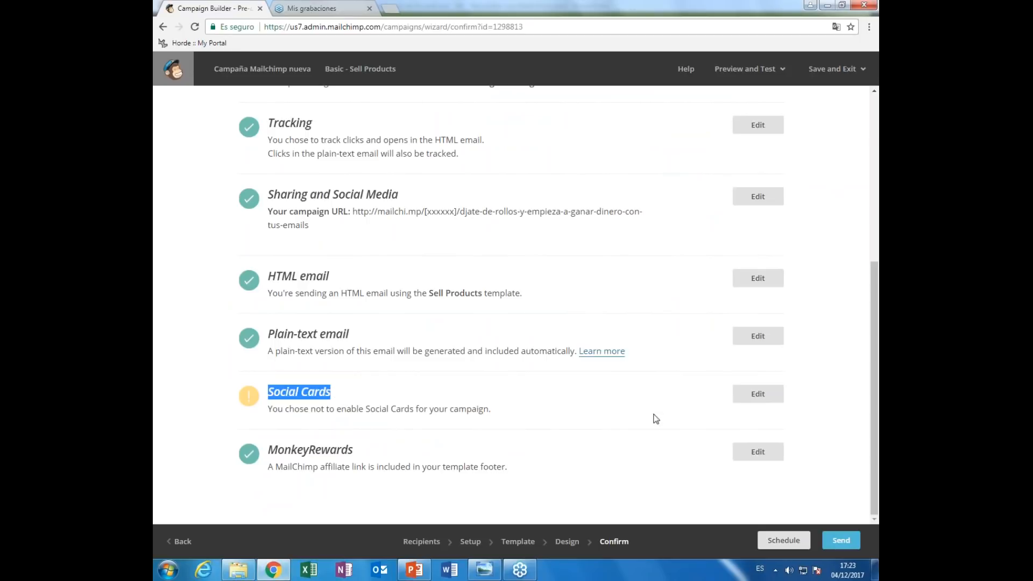
{"action": "left_click", "coordinate": [756, 395]}
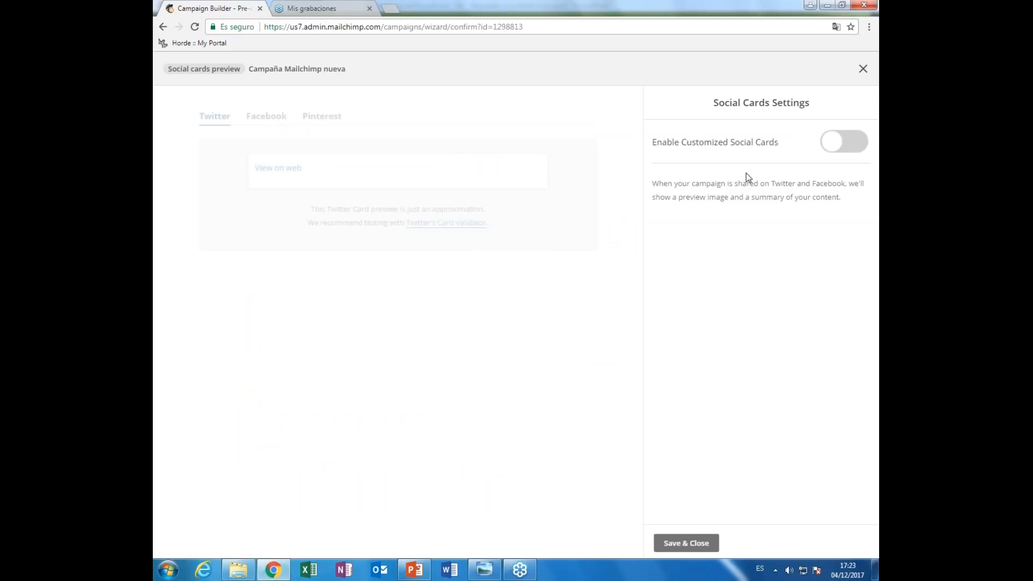
{"action": "left_click", "coordinate": [847, 147]}
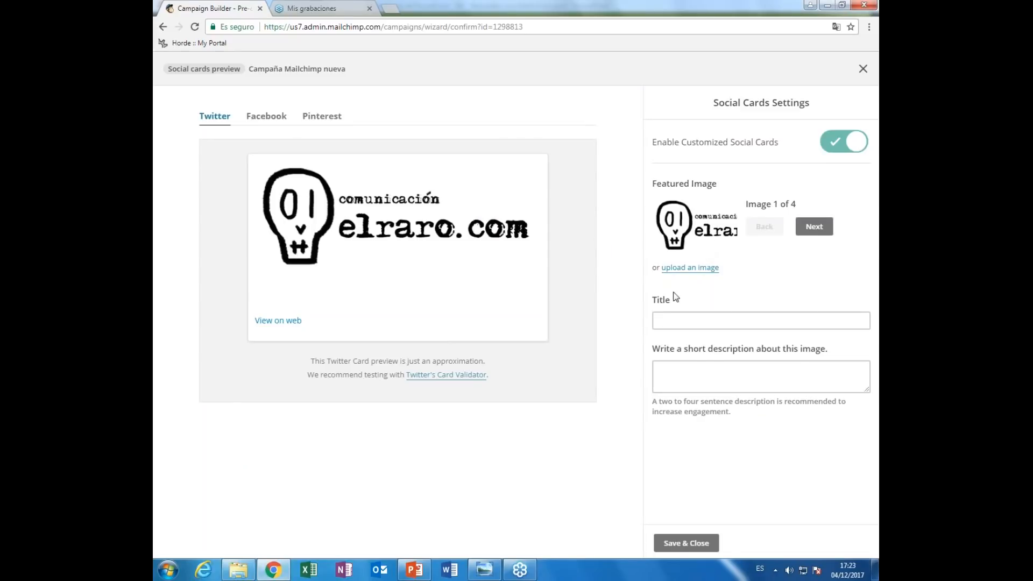
- Set the social card title and description to 'Cómo enviar emails efectivos'
{"action": "left_click", "coordinate": [683, 321]}
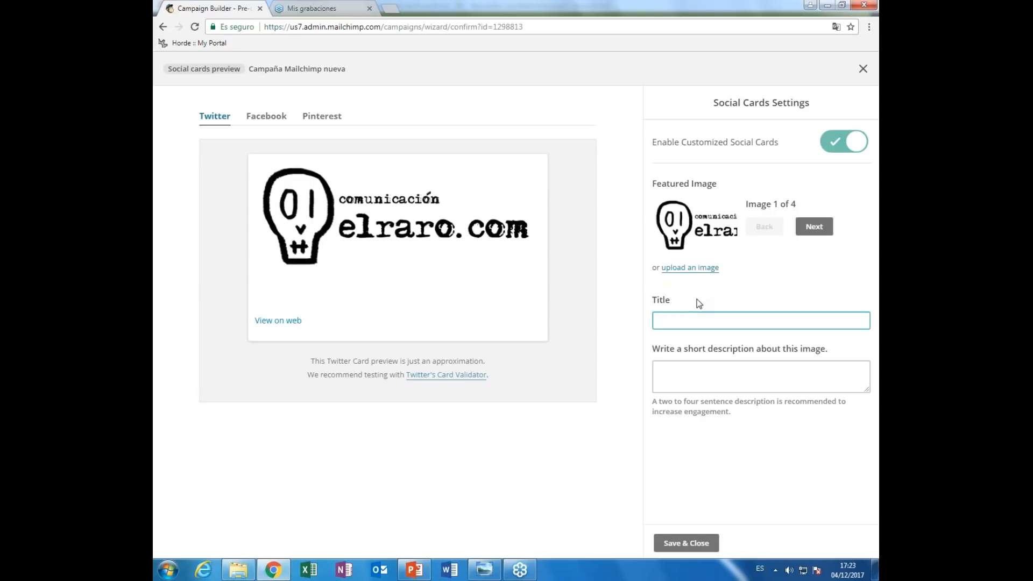
{"action": "type", "text": "Cómo enviar emails efectivos"}
{"action": "key", "text": "ctrl+a"}
{"action": "key", "text": "ctrl+c"}
{"action": "key", "text": "Tab"}
{"action": "key", "text": "ctrl+v"}
{"action": "key", "text": "ctrl+v"}
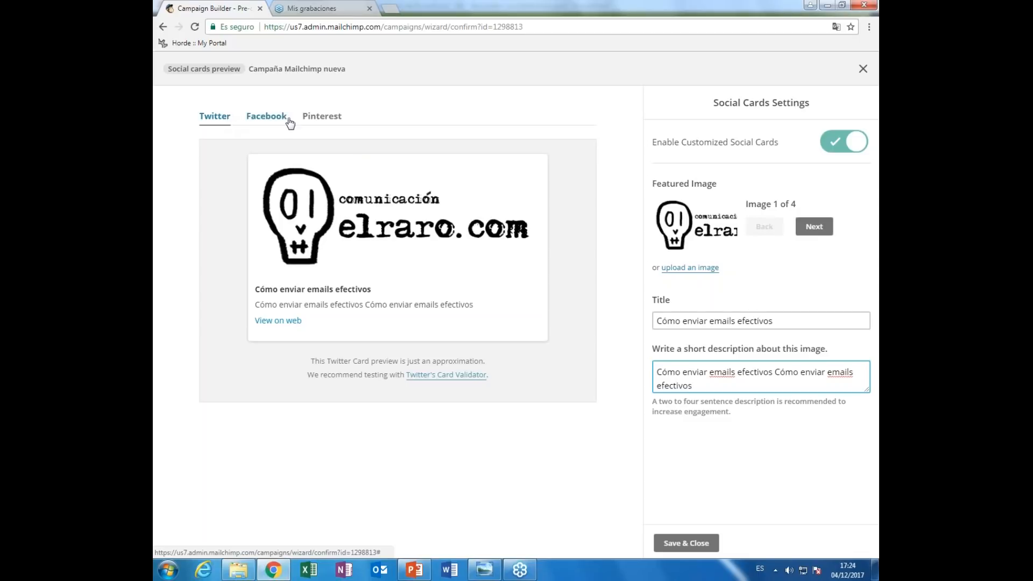
- Check the Facebook, Pinterest and Twitter card previews and save the social cards
{"action": "left_click", "coordinate": [265, 120]}
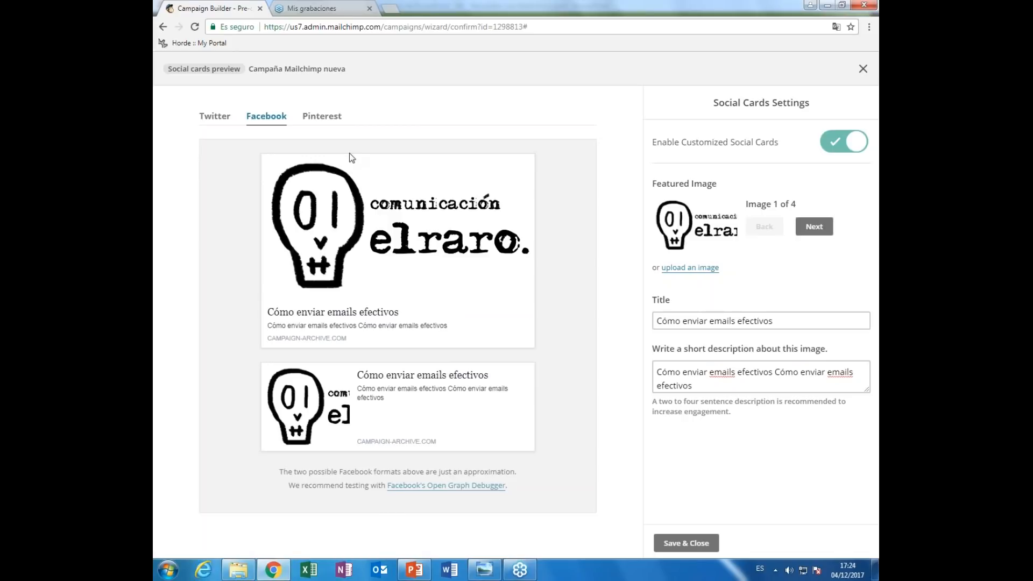
{"action": "left_click", "coordinate": [328, 116]}
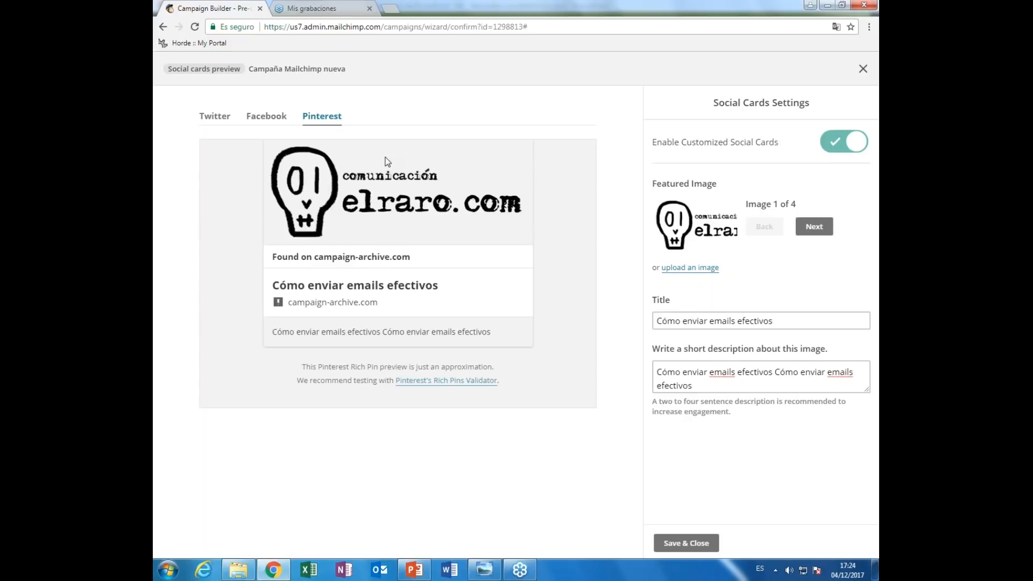
{"action": "left_click", "coordinate": [274, 120]}
{"action": "left_click", "coordinate": [219, 118]}
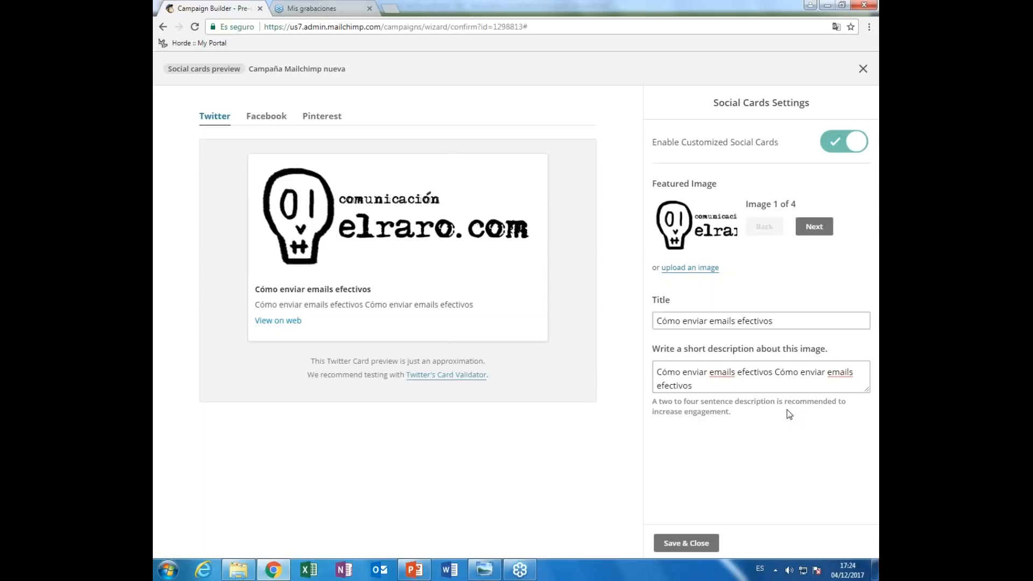
{"action": "left_click", "coordinate": [688, 543]}
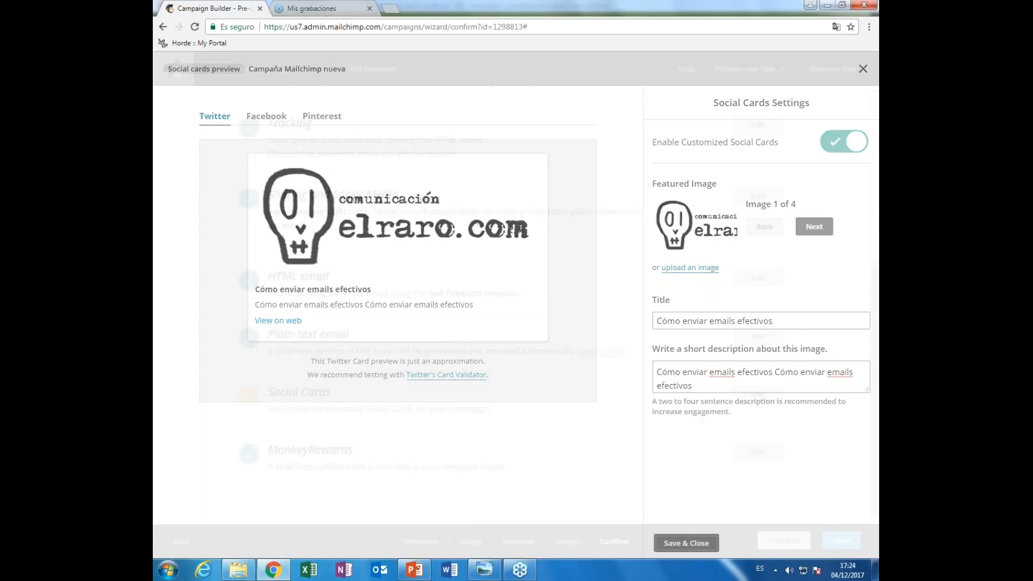
{"action": "scroll", "coordinate": [595, 379], "scroll_direction": "down", "scroll_amount": 1}
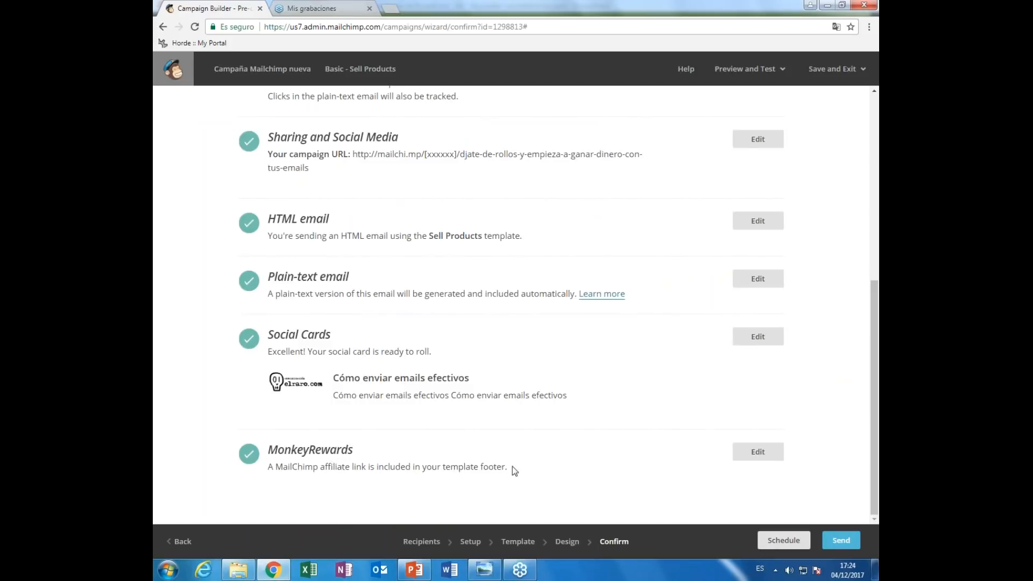
- Look over the scheduling options and delivery date, then cancel scheduling
{"action": "left_click_drag", "start_coordinate": [505, 468], "coordinate": [389, 470]}
{"action": "left_click", "coordinate": [444, 471]}
{"action": "left_click", "coordinate": [785, 540]}
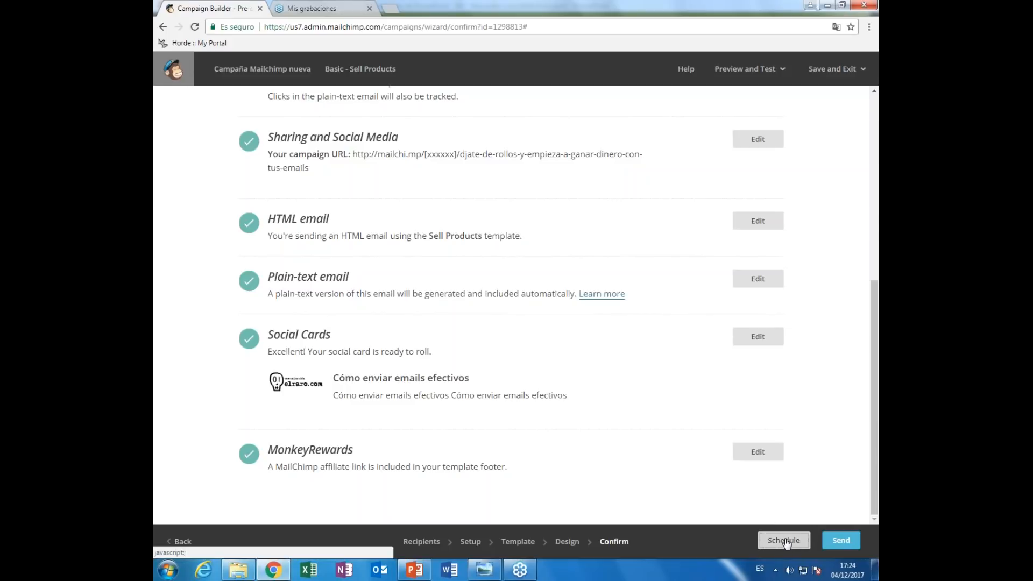
{"action": "scroll", "coordinate": [696, 494], "scroll_direction": "down", "scroll_amount": 3}
{"action": "scroll", "coordinate": [696, 494], "scroll_direction": "up", "scroll_amount": 3}
{"action": "scroll", "coordinate": [696, 494], "scroll_direction": "down", "scroll_amount": 1}
{"action": "scroll", "coordinate": [695, 494], "scroll_direction": "down", "scroll_amount": 5}
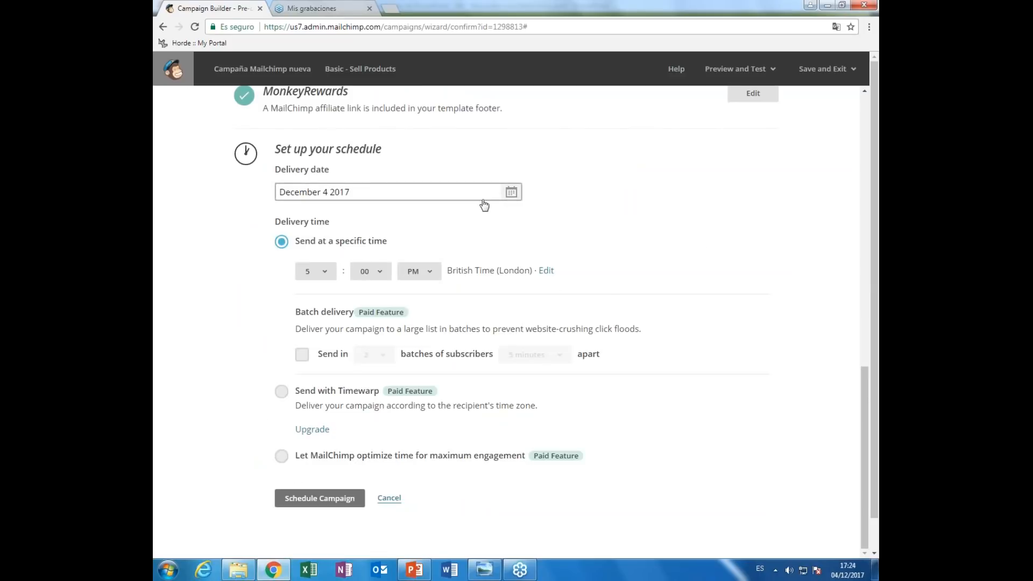
{"action": "left_click", "coordinate": [510, 192]}
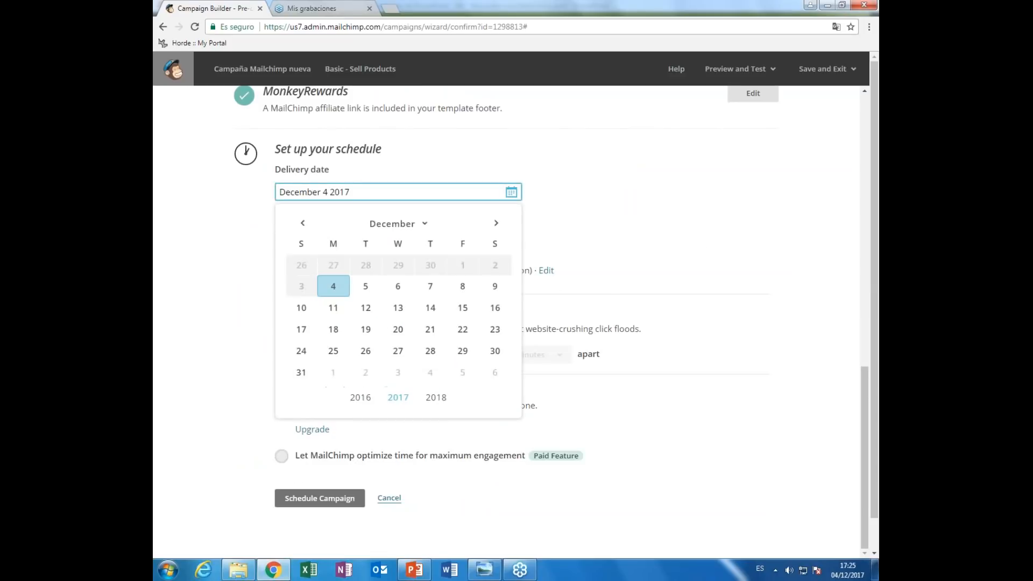
{"action": "left_click", "coordinate": [588, 209]}
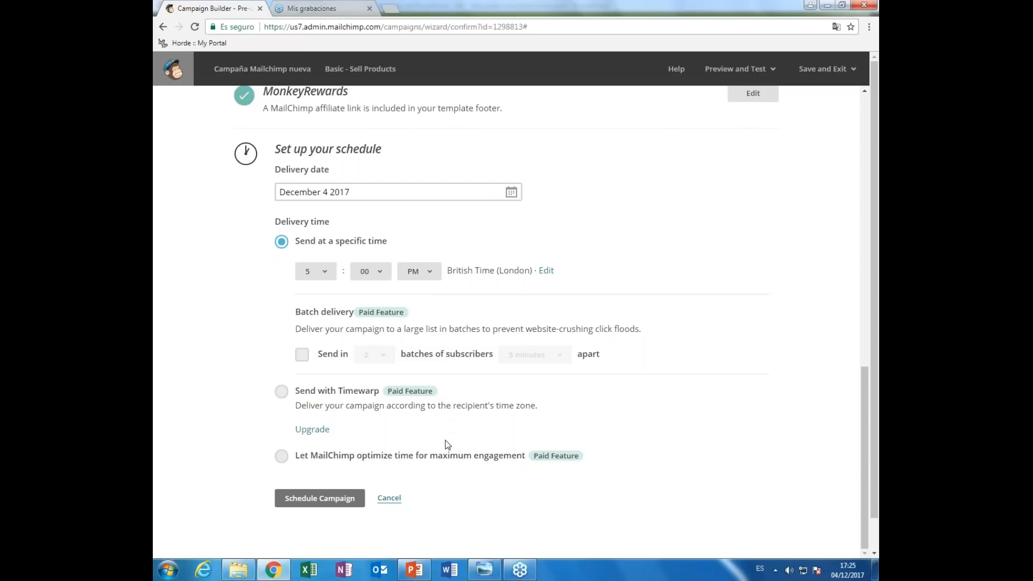
{"action": "scroll", "coordinate": [417, 447], "scroll_direction": "up", "scroll_amount": 2}
{"action": "scroll", "coordinate": [583, 370], "scroll_direction": "down", "scroll_amount": 2}
{"action": "left_click", "coordinate": [389, 497]}
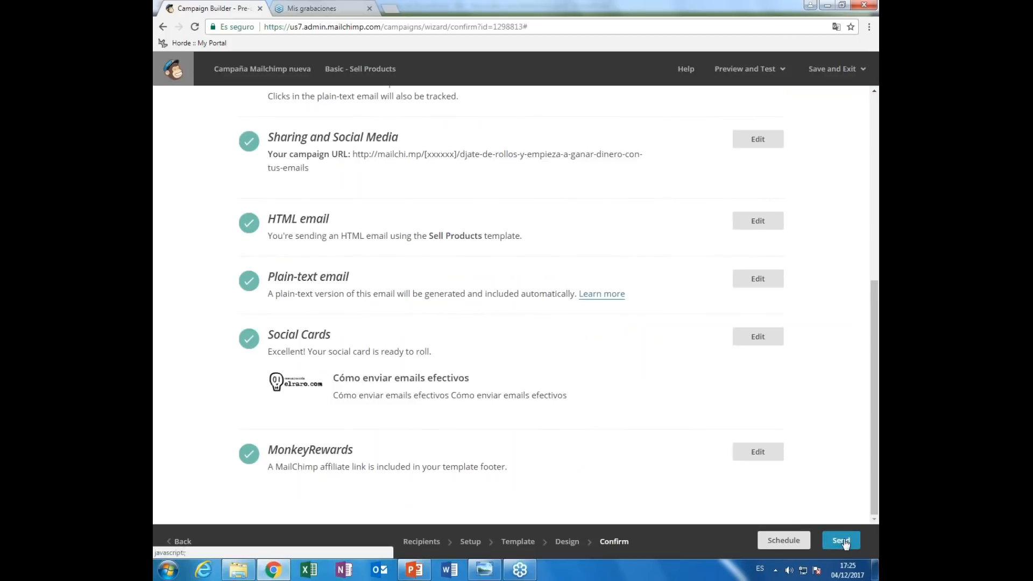
- Send the campaign now to the elraro.com Newsletter list
{"action": "left_click", "coordinate": [781, 79]}
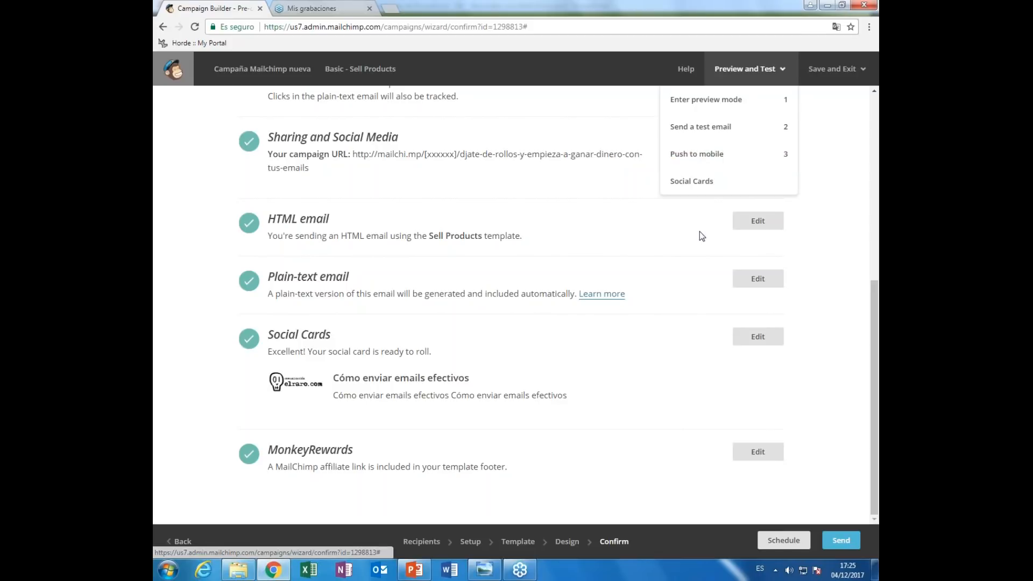
{"action": "left_click", "coordinate": [789, 261]}
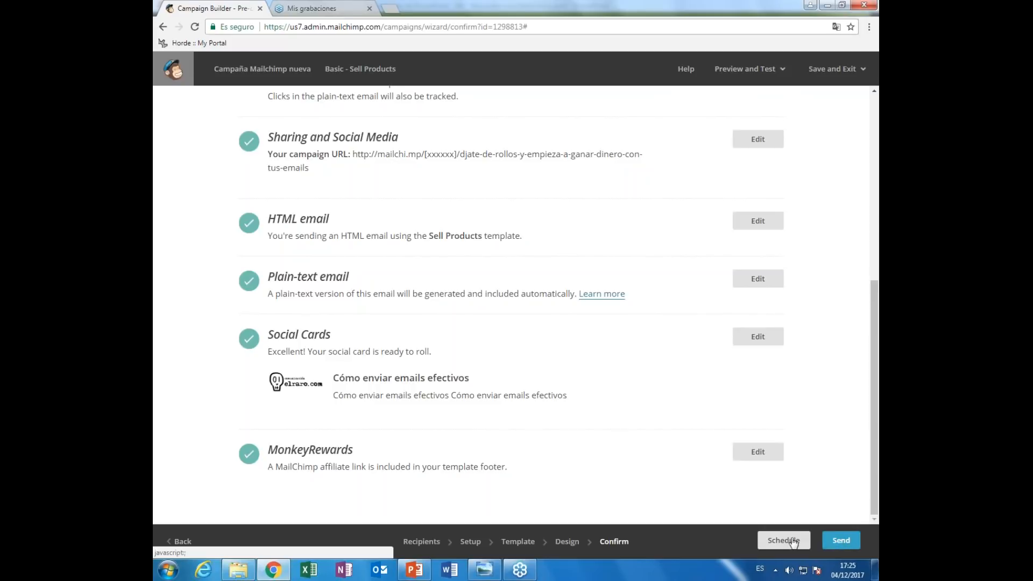
{"action": "left_click", "coordinate": [845, 541]}
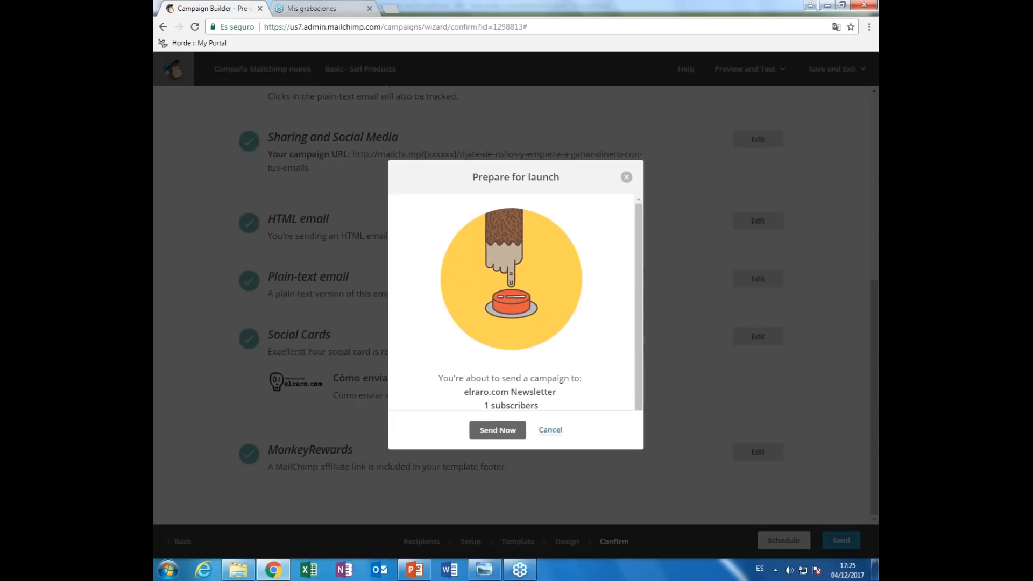
{"action": "left_click", "coordinate": [498, 430]}
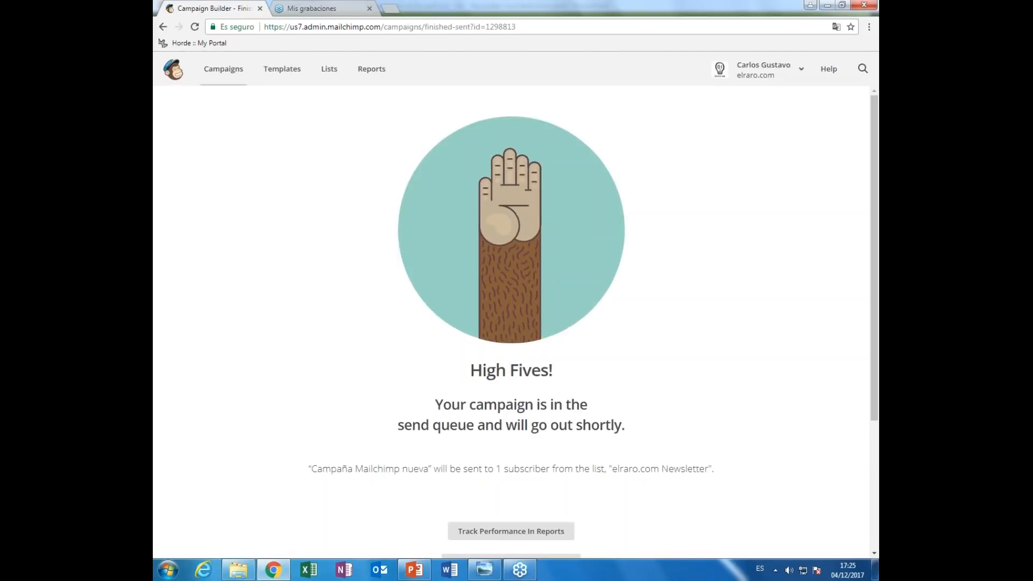
- Go via Templates to the Campaigns list, where Campaña Mailchimp nueva appears as Sending
{"action": "scroll", "coordinate": [629, 373], "scroll_direction": "down", "scroll_amount": 3}
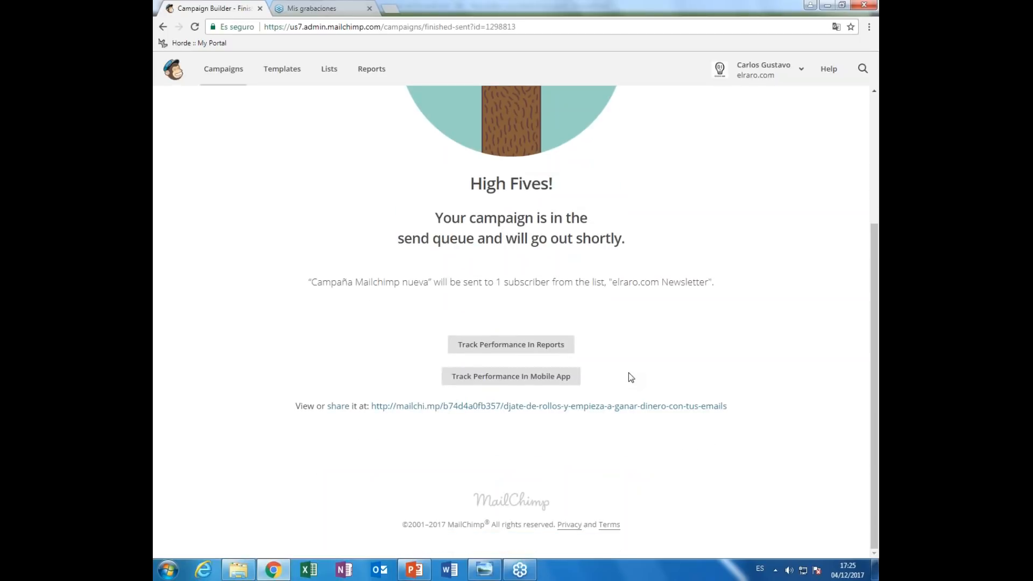
{"action": "scroll", "coordinate": [631, 377], "scroll_direction": "up", "scroll_amount": 3}
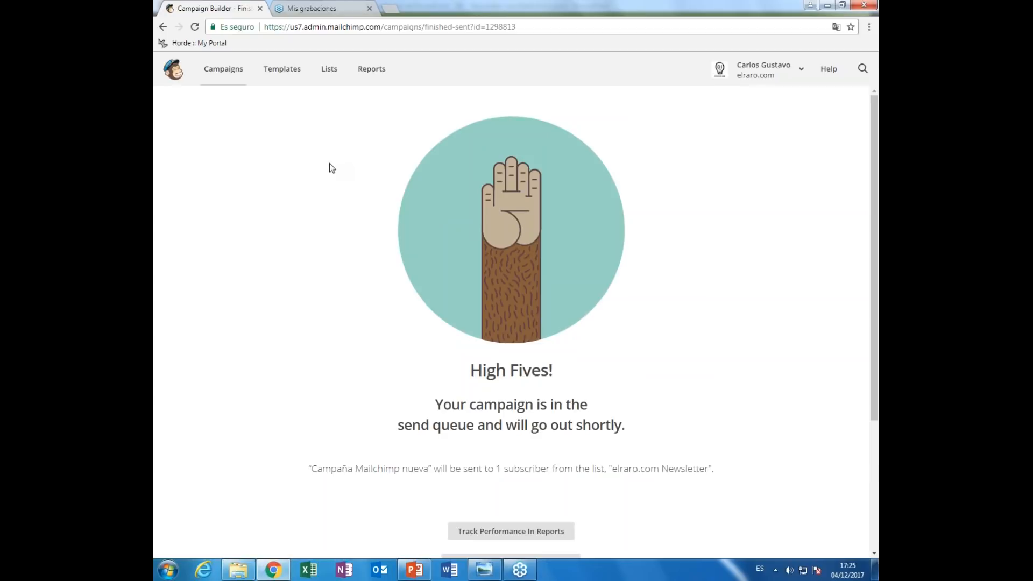
{"action": "scroll", "coordinate": [536, 296], "scroll_direction": "down", "scroll_amount": 3}
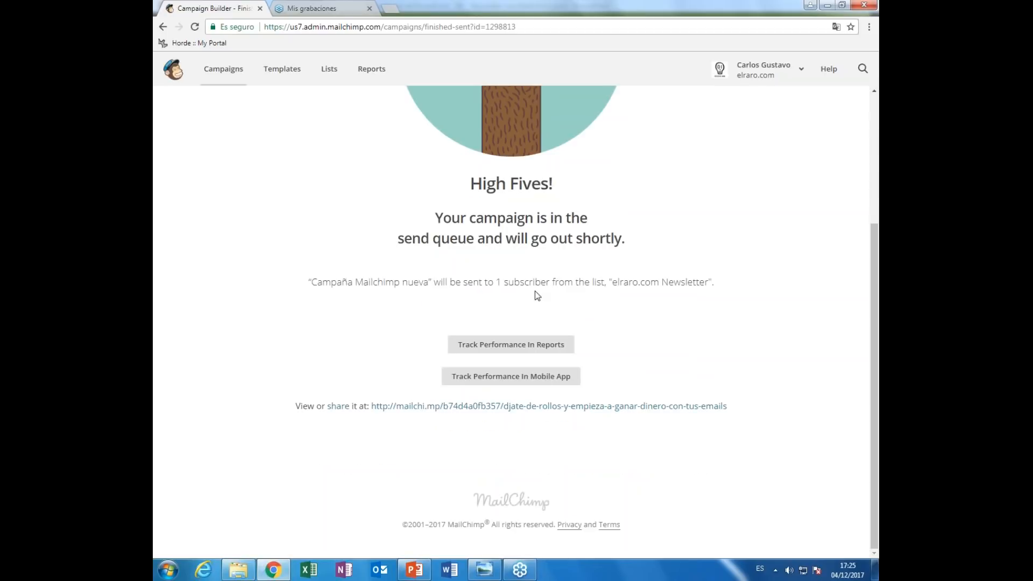
{"action": "scroll", "coordinate": [534, 290], "scroll_direction": "up", "scroll_amount": 3}
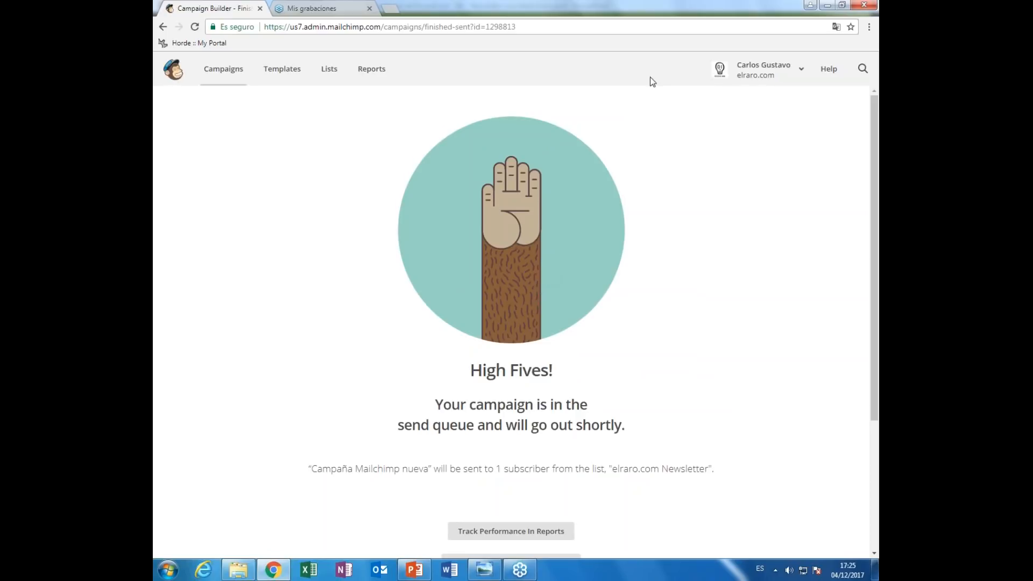
{"action": "left_click", "coordinate": [274, 68]}
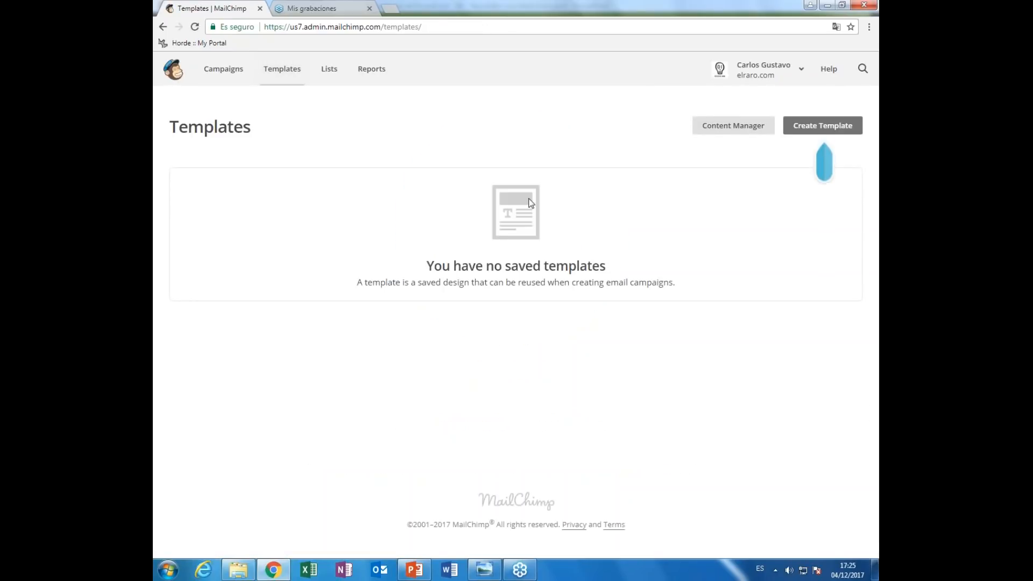
{"action": "left_click", "coordinate": [223, 68]}
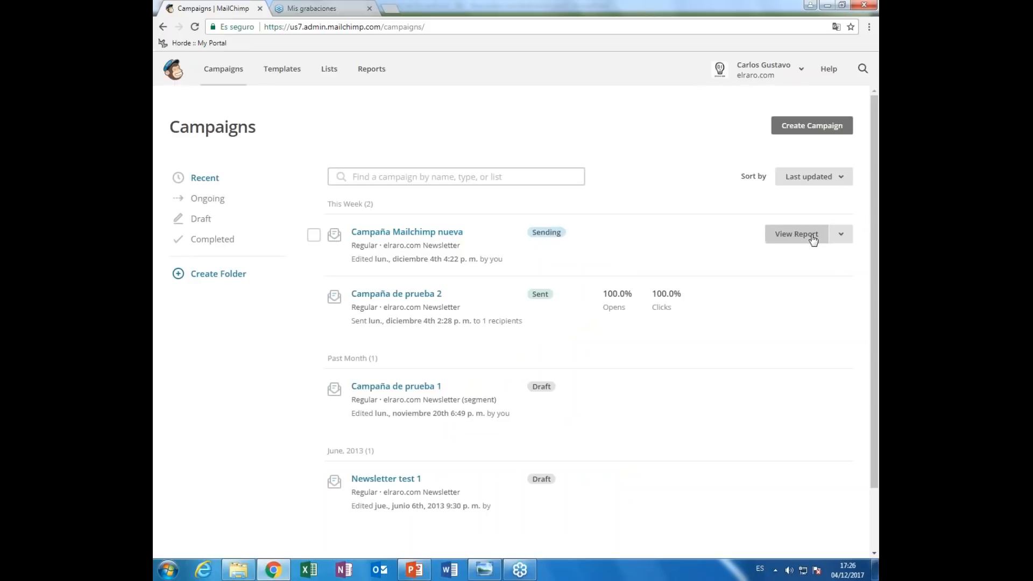
- Open the web version of the sent Campaña Mailchimp nueva from its options menu
{"action": "left_click", "coordinate": [841, 233]}
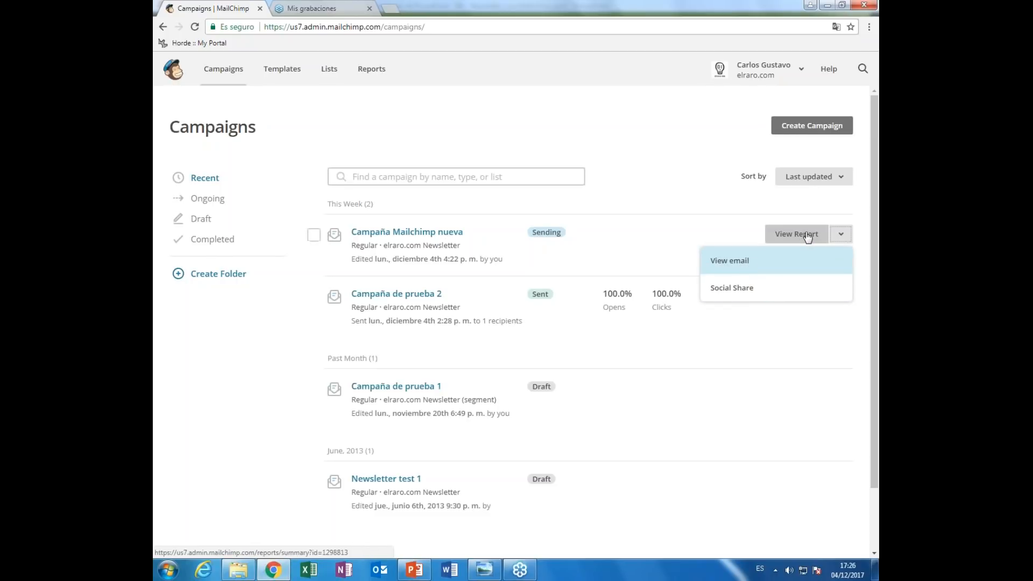
{"action": "left_click", "coordinate": [730, 260]}
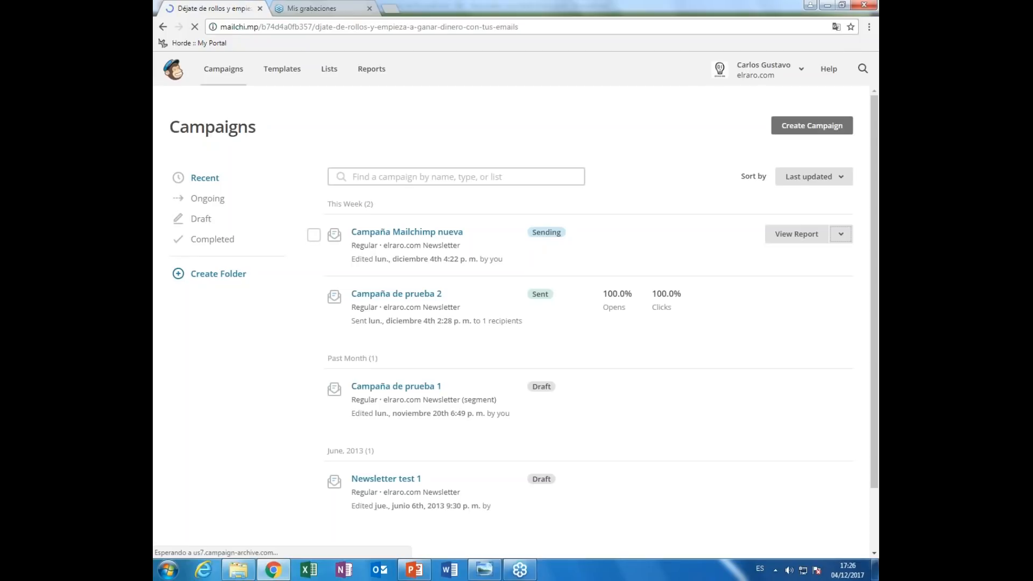
{"action": "scroll", "coordinate": [752, 349], "scroll_direction": "down", "scroll_amount": 10}
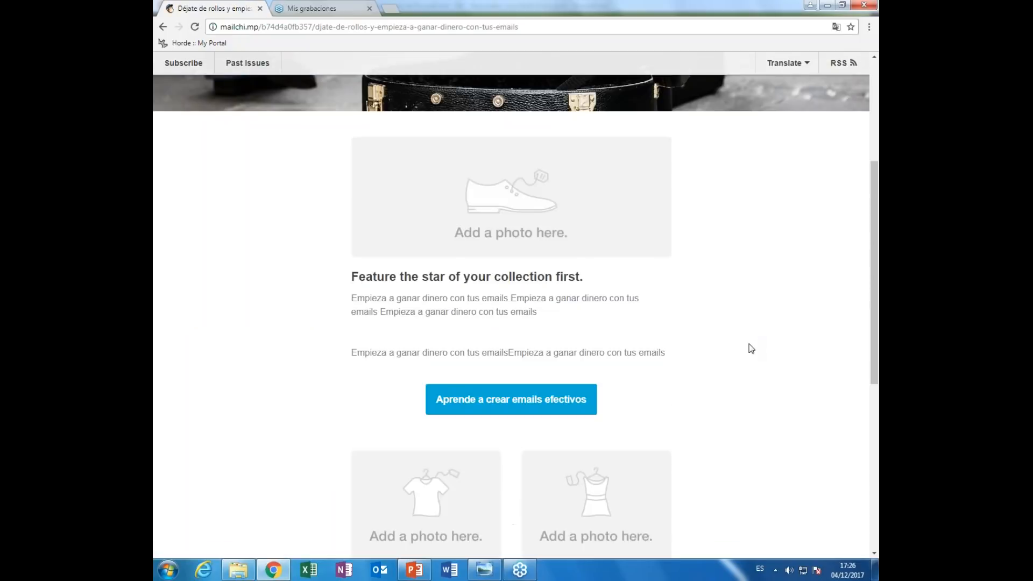
{"action": "scroll", "coordinate": [752, 349], "scroll_direction": "up", "scroll_amount": 10}
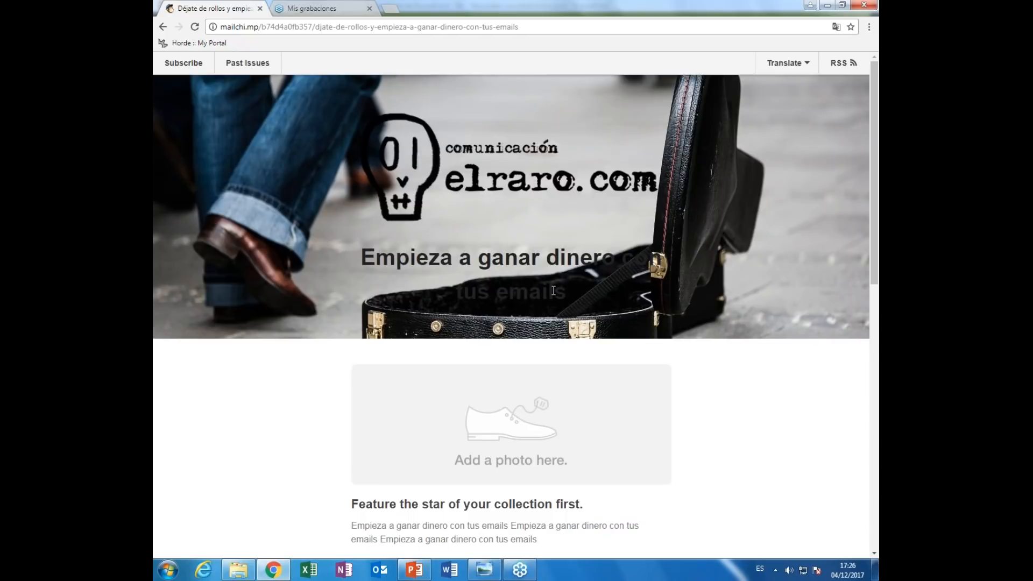
- Read through the online email, then go back to the Campaigns list showing it Sent
{"action": "scroll", "coordinate": [732, 372], "scroll_direction": "down", "scroll_amount": 2}
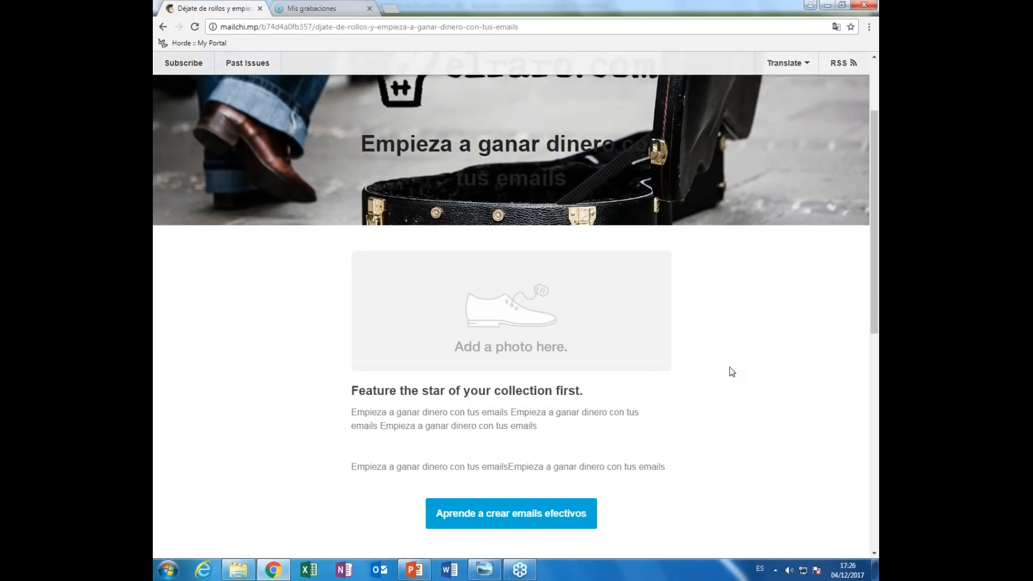
{"action": "scroll", "coordinate": [731, 372], "scroll_direction": "down", "scroll_amount": 8}
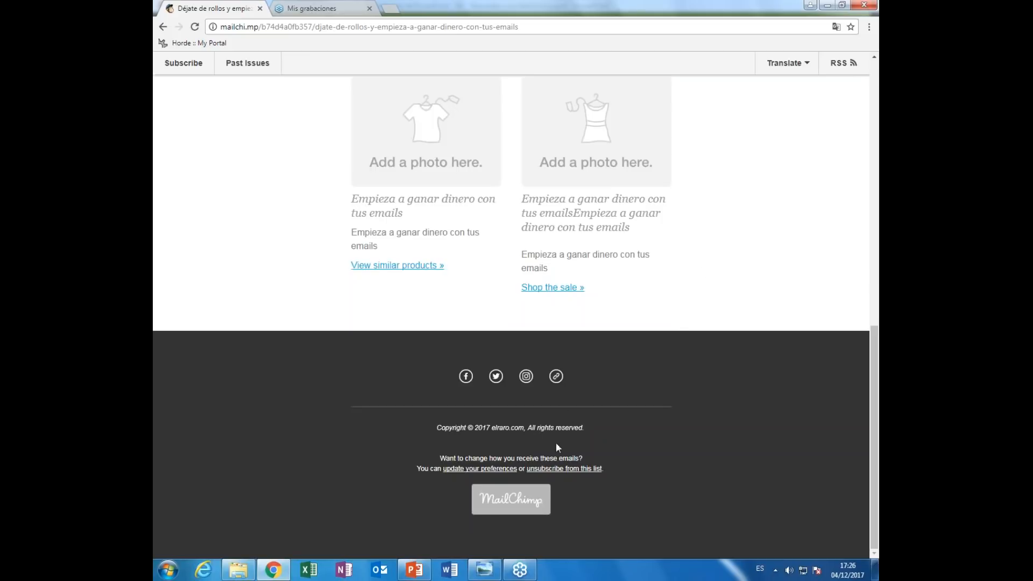
{"action": "scroll", "coordinate": [683, 407], "scroll_direction": "up", "scroll_amount": 10}
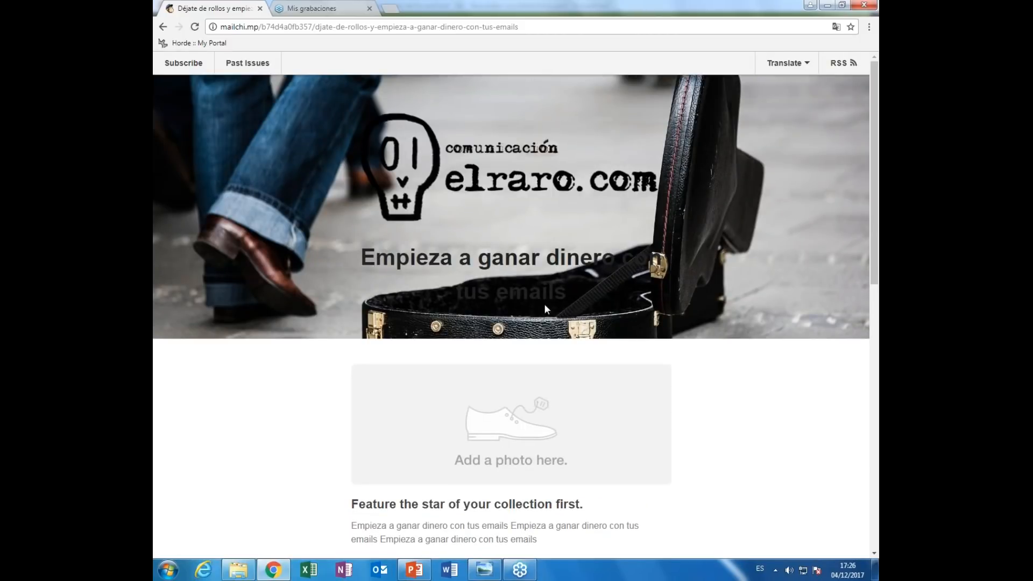
{"action": "scroll", "coordinate": [544, 303], "scroll_direction": "down", "scroll_amount": 10}
{"action": "scroll", "coordinate": [546, 304], "scroll_direction": "up", "scroll_amount": 10}
{"action": "left_click", "coordinate": [163, 26]}
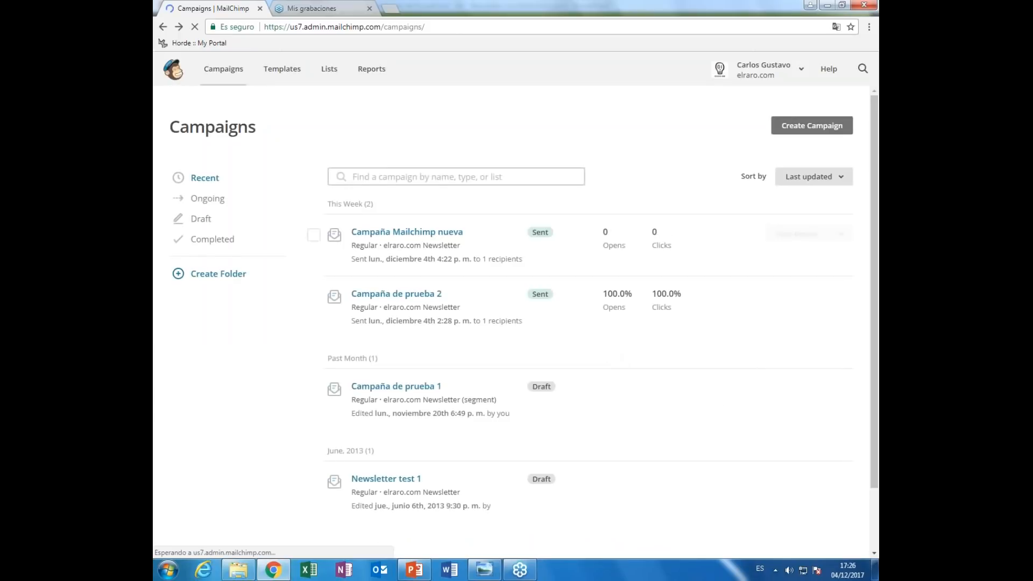
- Highlight the campaign's Sent status, opens and recipient count, then open Reports for Campaña Mailchimp Nueva
{"action": "left_click_drag", "start_coordinate": [549, 233], "coordinate": [533, 232]}
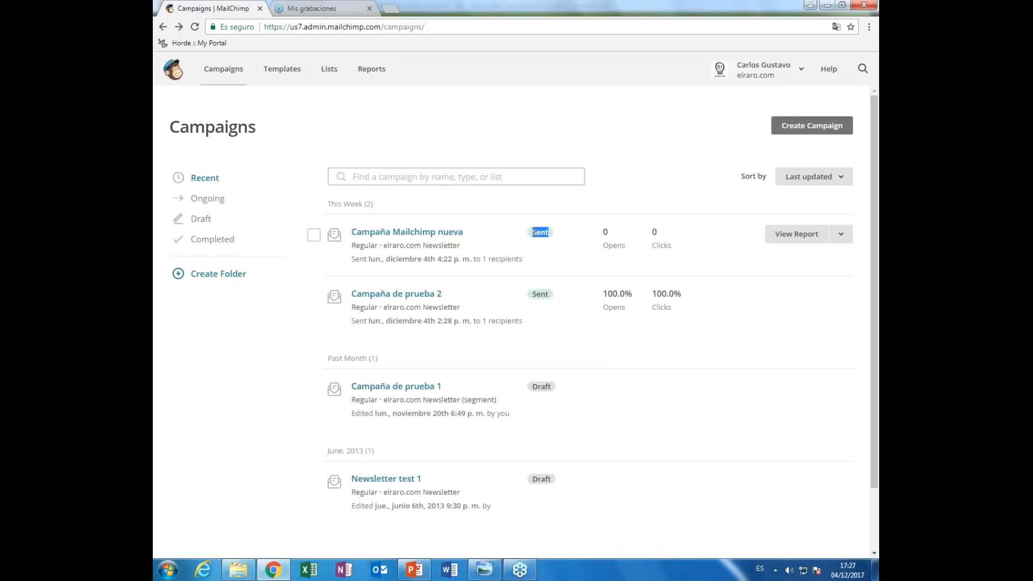
{"action": "left_click_drag", "start_coordinate": [603, 245], "coordinate": [693, 259]}
{"action": "left_click_drag", "start_coordinate": [522, 259], "coordinate": [482, 258]}
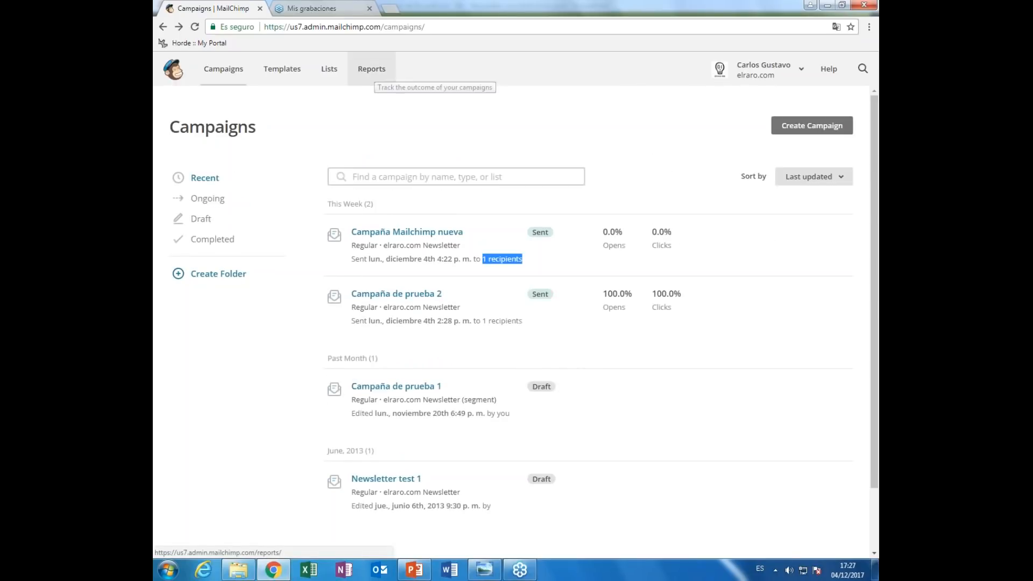
{"action": "left_click", "coordinate": [813, 177]}
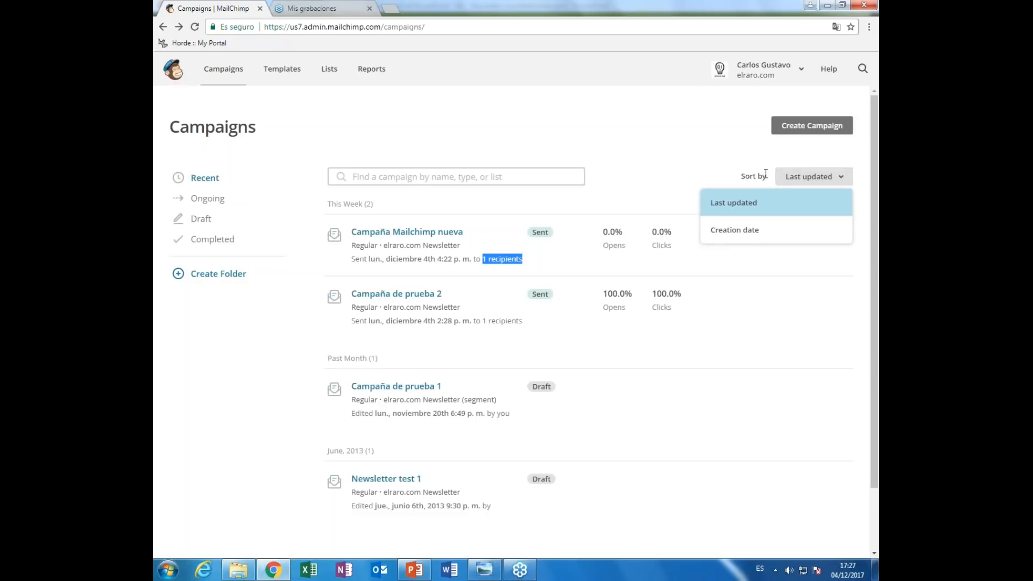
{"action": "left_click", "coordinate": [371, 69]}
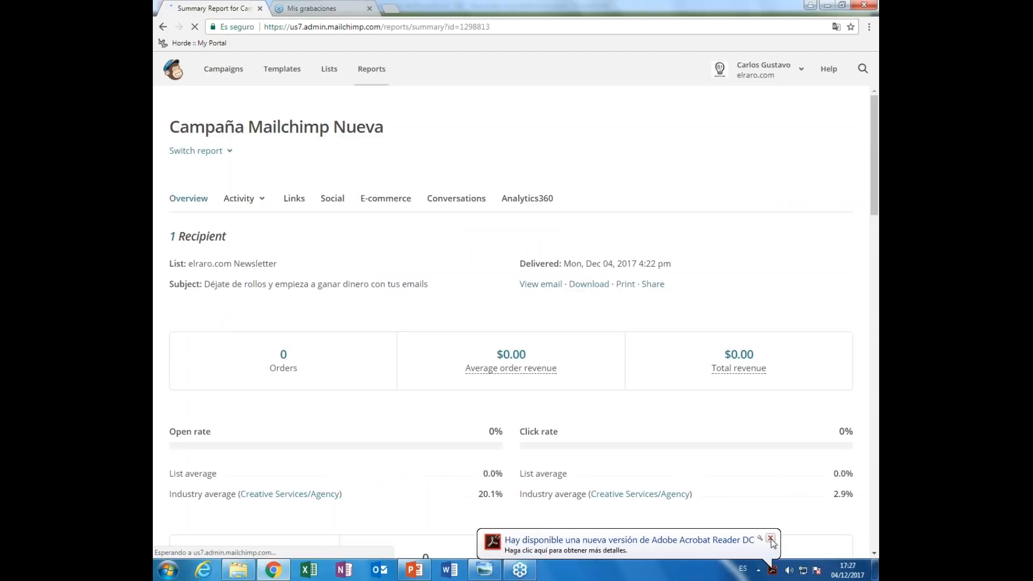
- Dismiss the Acrobat notice and highlight the report's Successful deliveries and Forwarded figures
{"action": "left_click", "coordinate": [771, 538]}
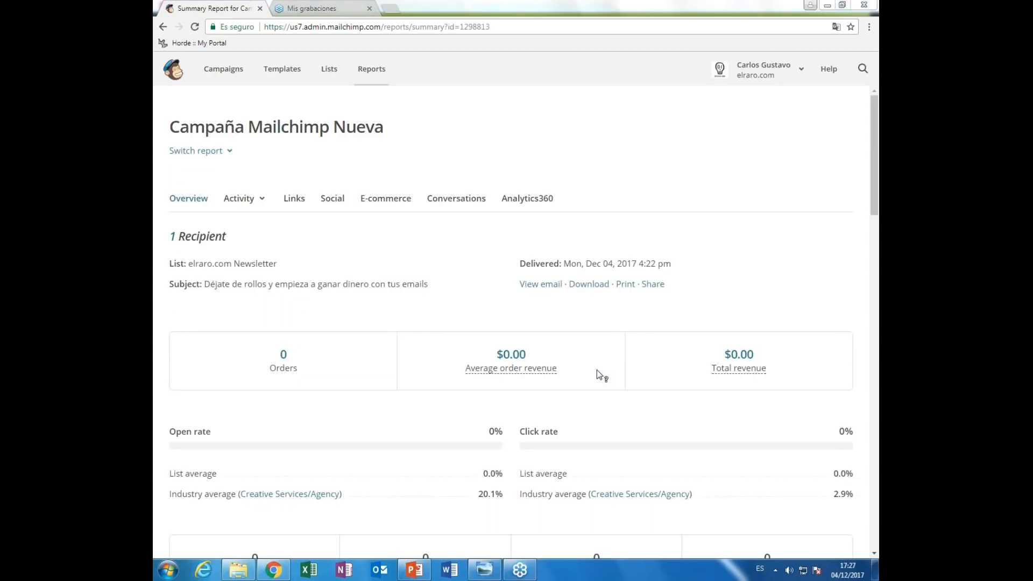
{"action": "scroll", "coordinate": [420, 309], "scroll_direction": "down", "scroll_amount": 5}
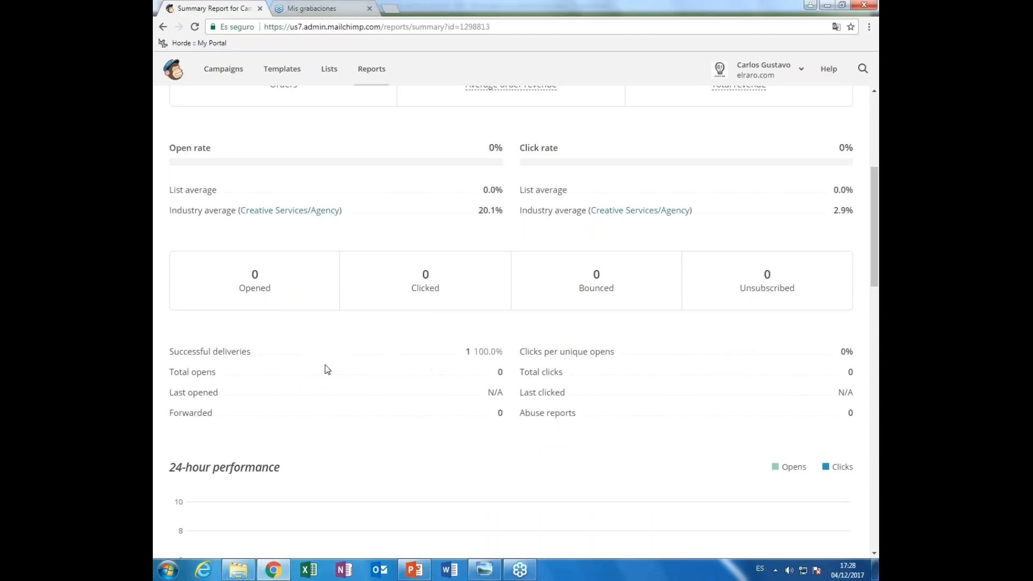
{"action": "left_click_drag", "start_coordinate": [249, 352], "coordinate": [171, 352]}
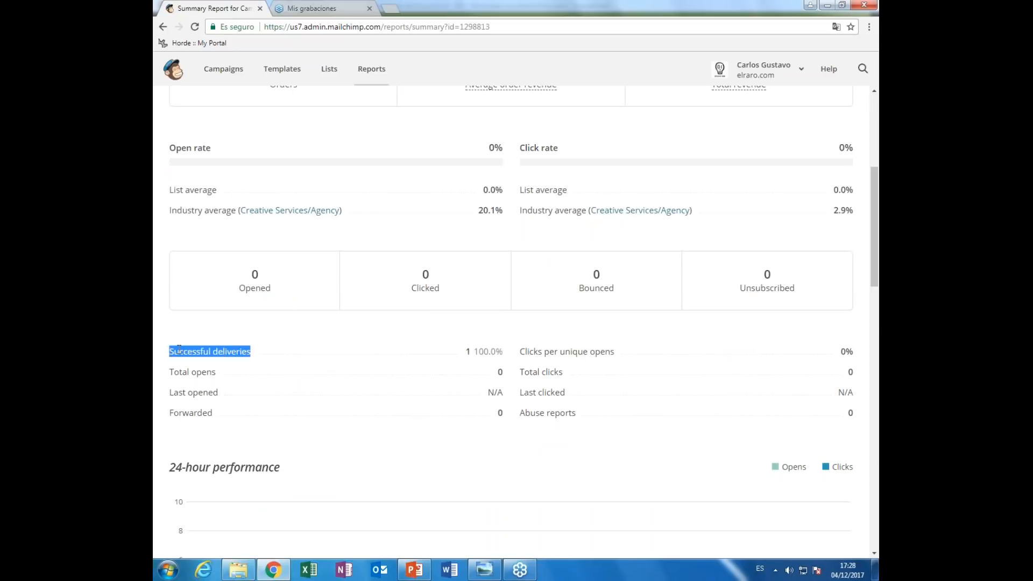
{"action": "left_click", "coordinate": [218, 352]}
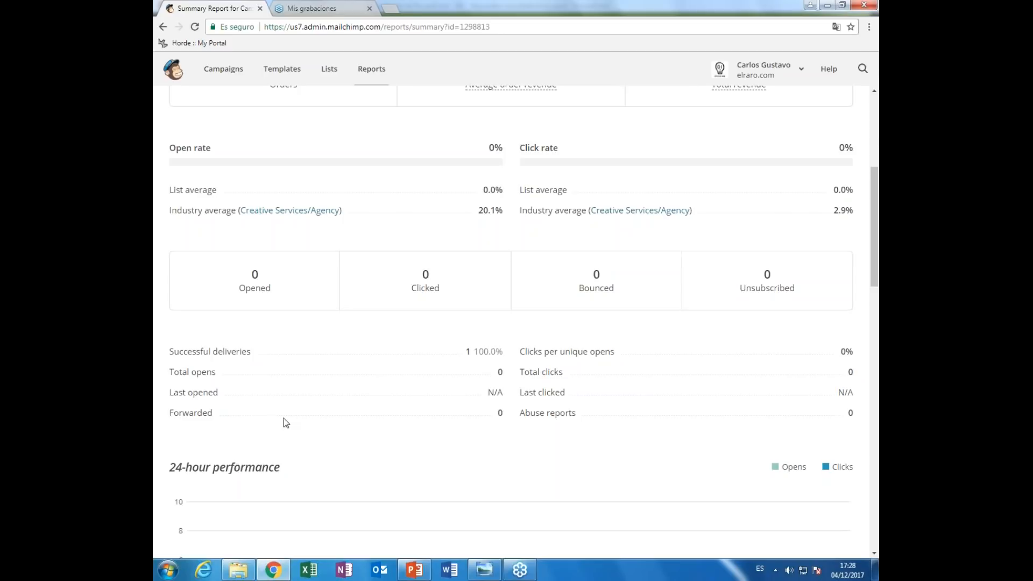
{"action": "left_click_drag", "start_coordinate": [169, 416], "coordinate": [338, 418]}
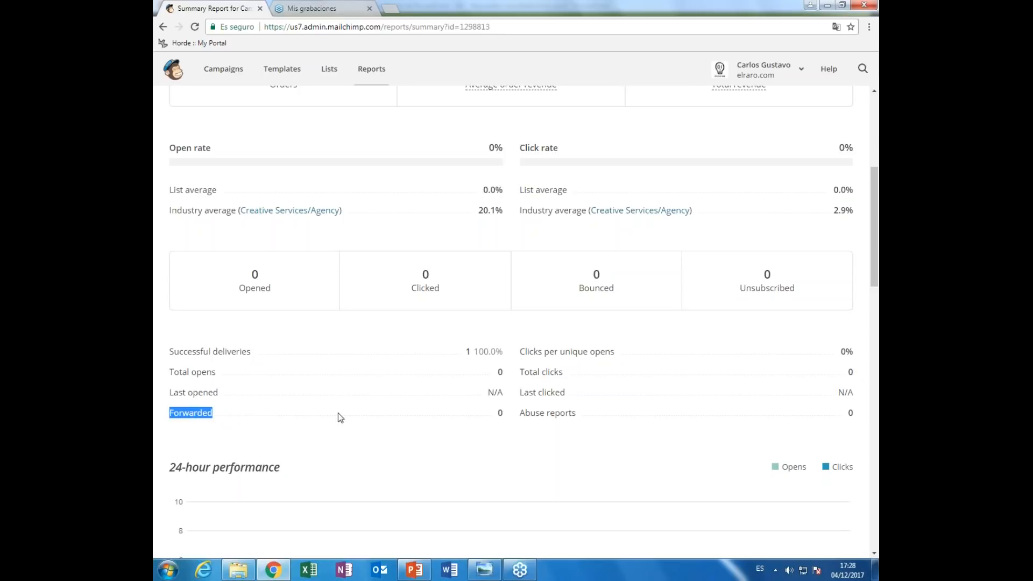
{"action": "left_click", "coordinate": [543, 425]}
- Review the report's chart, links and map, then switch back to the PowerPoint deck
{"action": "scroll", "coordinate": [593, 447], "scroll_direction": "down", "scroll_amount": 6}
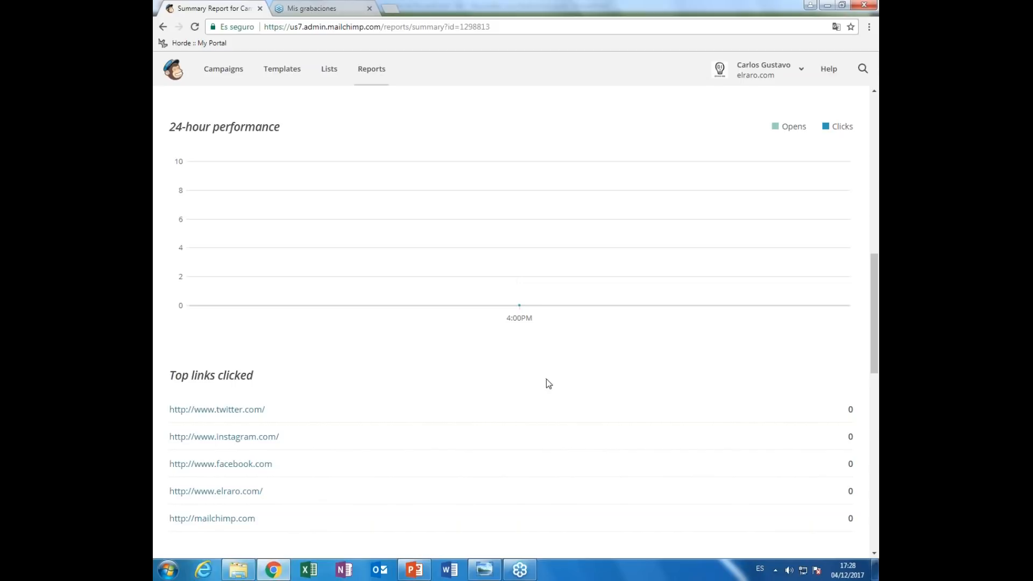
{"action": "scroll", "coordinate": [547, 380], "scroll_direction": "down", "scroll_amount": 1}
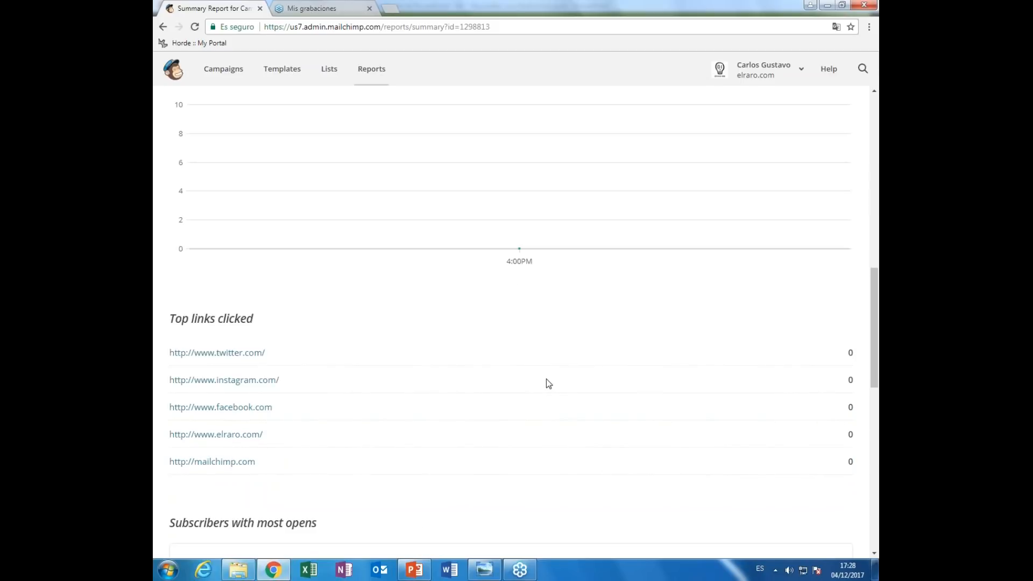
{"action": "scroll", "coordinate": [546, 384], "scroll_direction": "down", "scroll_amount": 2}
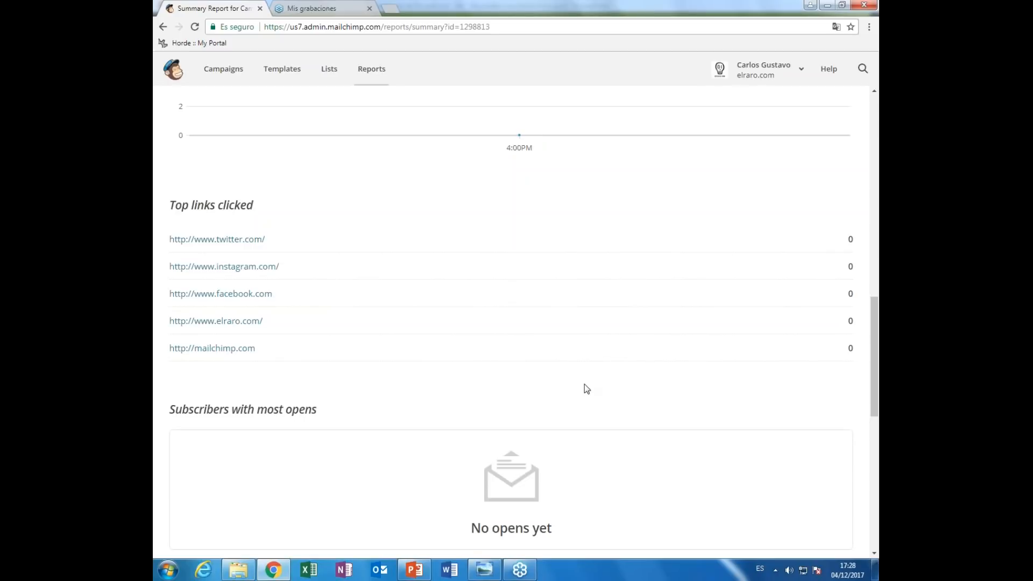
{"action": "scroll", "coordinate": [784, 337], "scroll_direction": "down", "scroll_amount": 6}
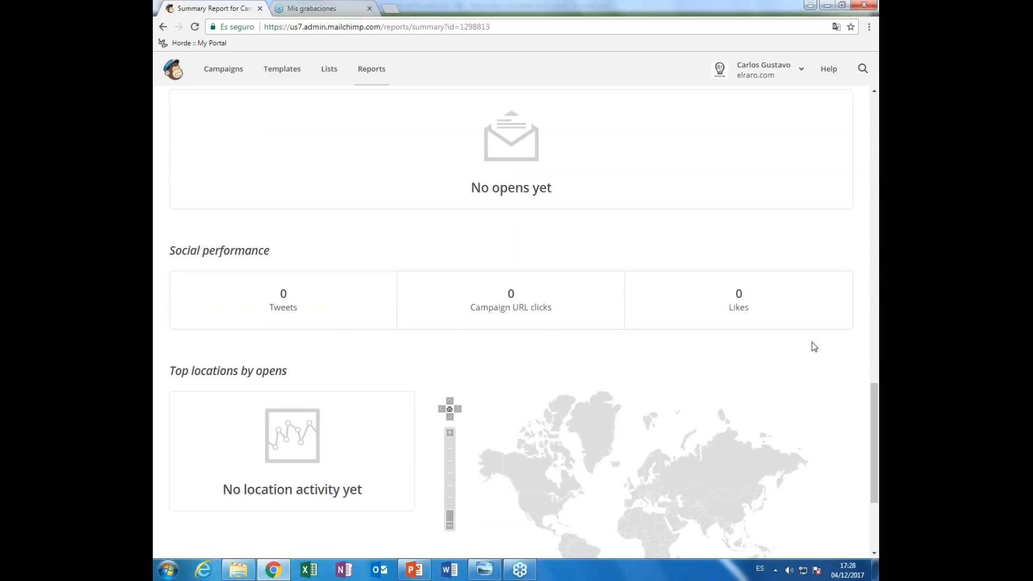
{"action": "scroll", "coordinate": [814, 347], "scroll_direction": "down", "scroll_amount": 3}
{"action": "mouse_move", "coordinate": [635, 341]}
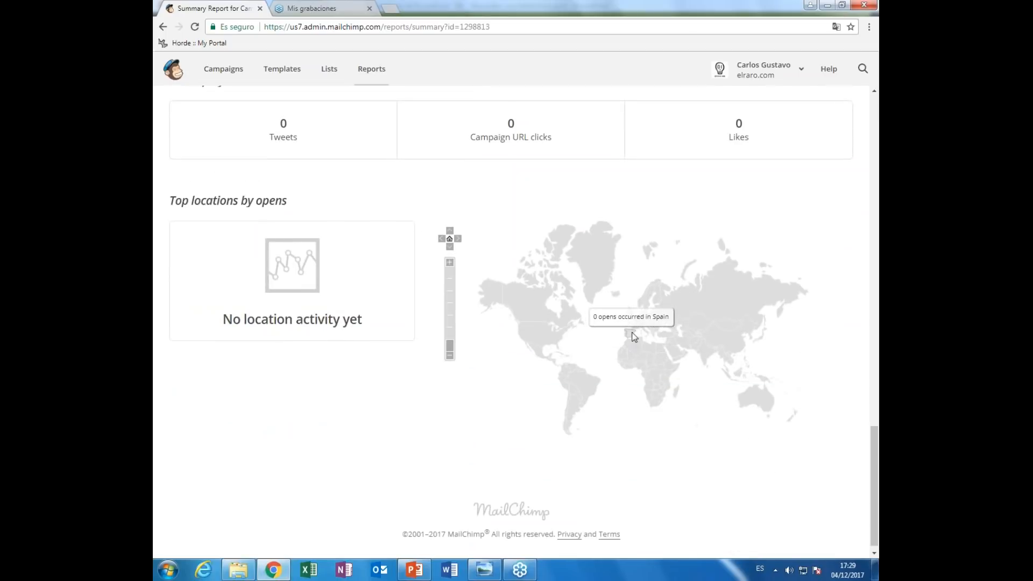
{"action": "scroll", "coordinate": [803, 357], "scroll_direction": "down", "scroll_amount": 1}
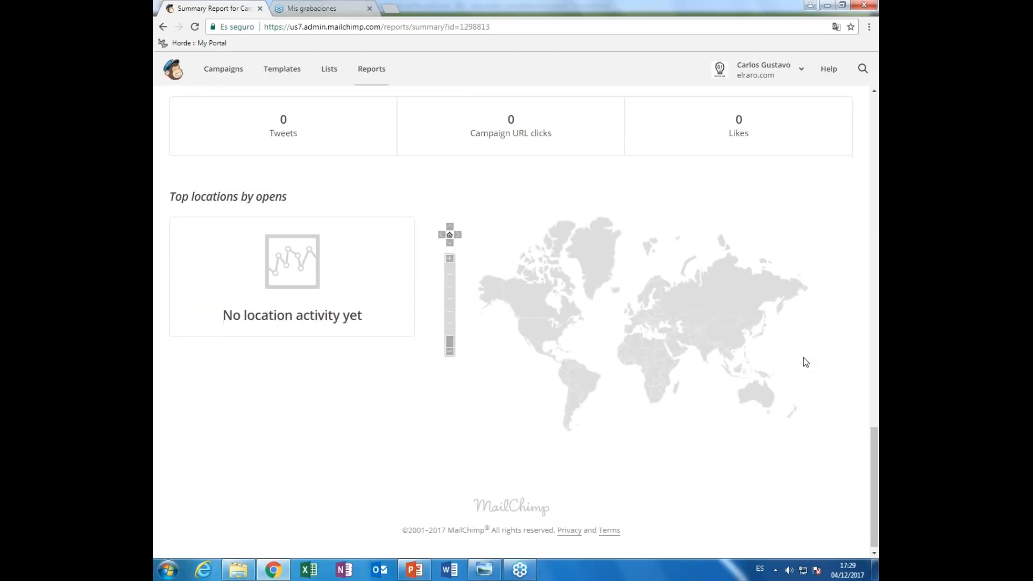
{"action": "scroll", "coordinate": [802, 358], "scroll_direction": "up", "scroll_amount": 10}
{"action": "scroll", "coordinate": [803, 359], "scroll_direction": "up", "scroll_amount": 8}
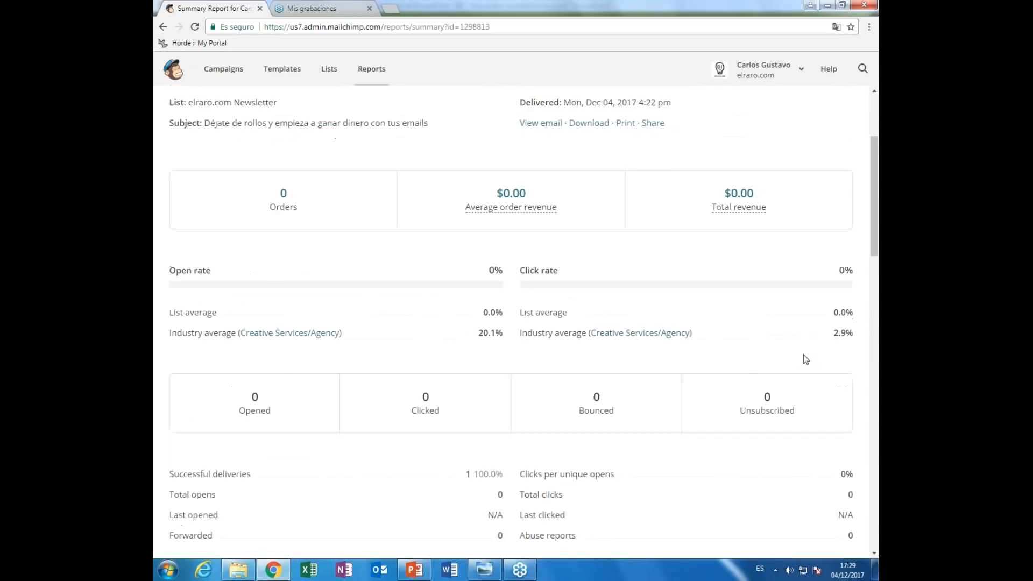
{"action": "scroll", "coordinate": [806, 359], "scroll_direction": "up", "scroll_amount": 3}
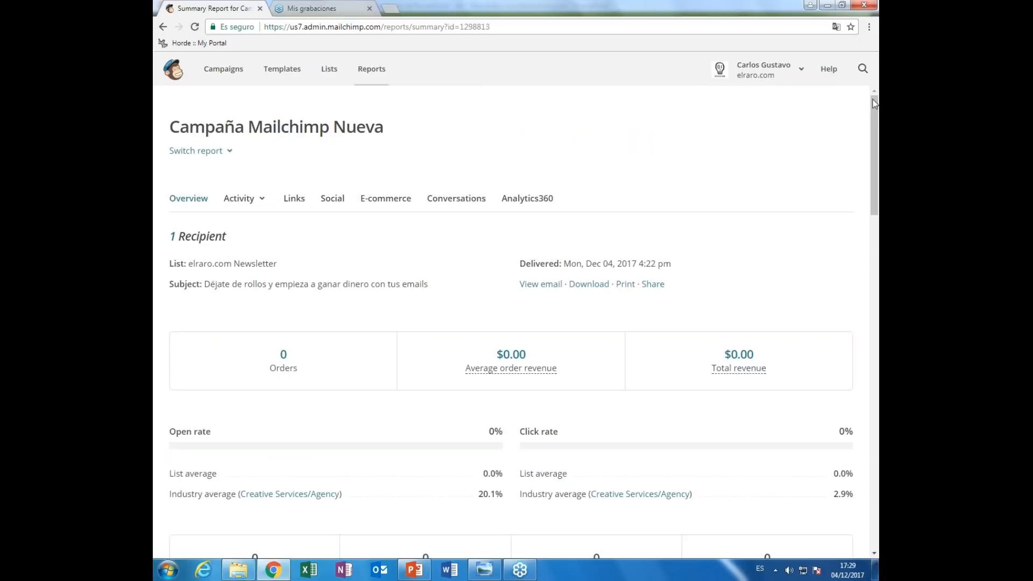
{"action": "left_click", "coordinate": [867, 56]}
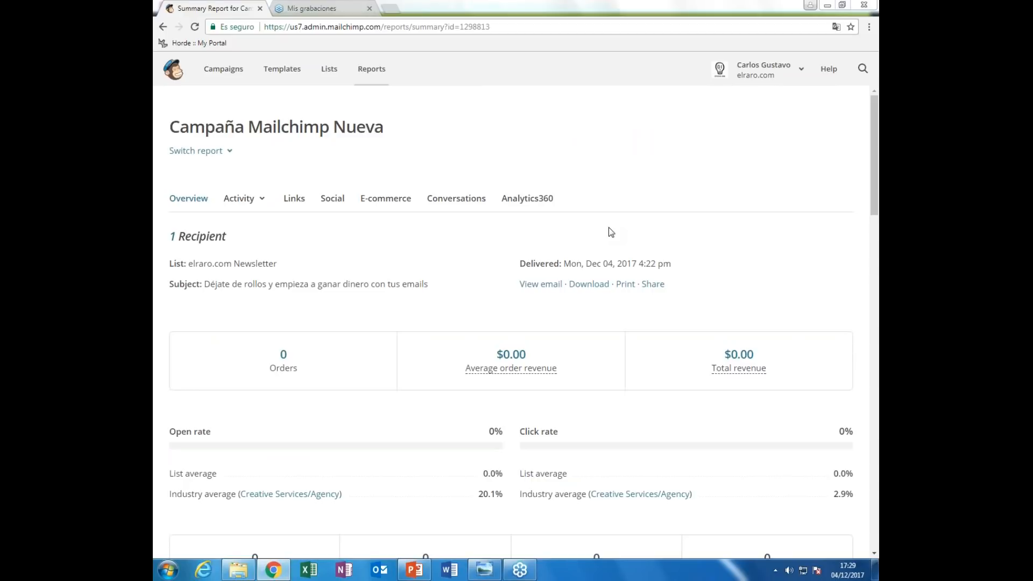
{"action": "key", "text": "alt+Tab"}
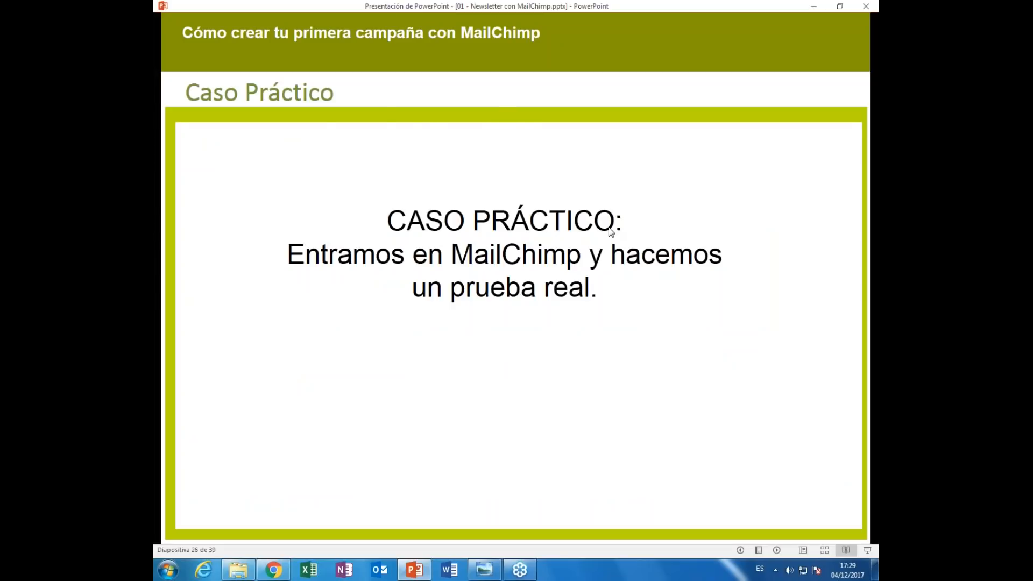
- Advance the deck from slide 26 to slide 28, 'Check List de Campañas'
{"action": "key", "text": "Right"}
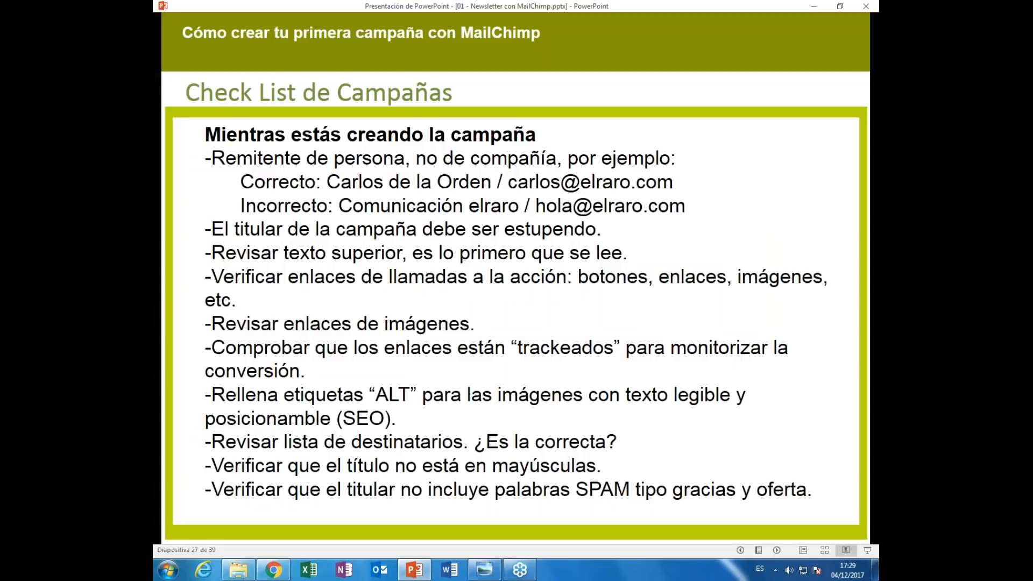
{"action": "left_click", "coordinate": [871, 57]}
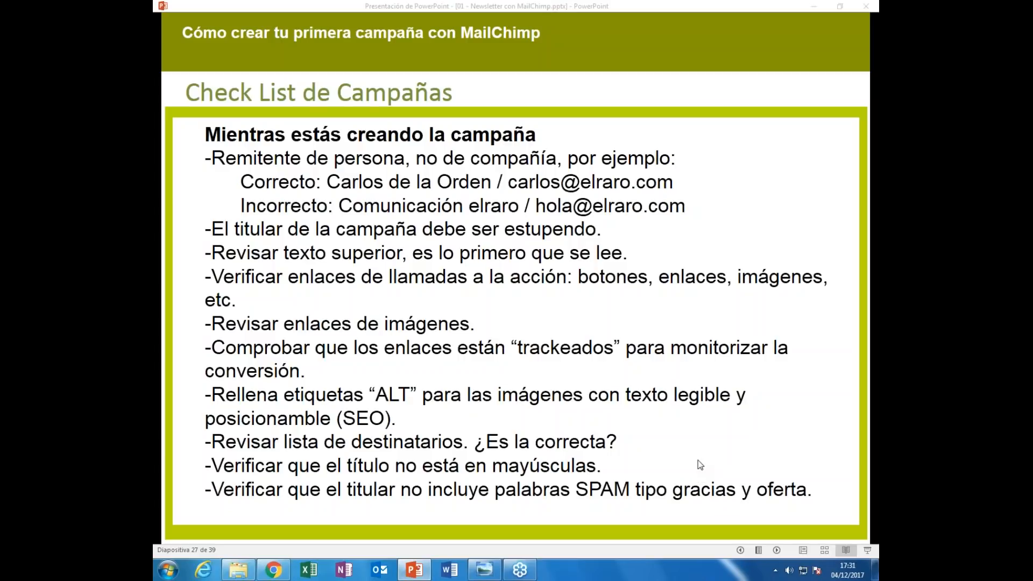
{"action": "left_click", "coordinate": [778, 551]}
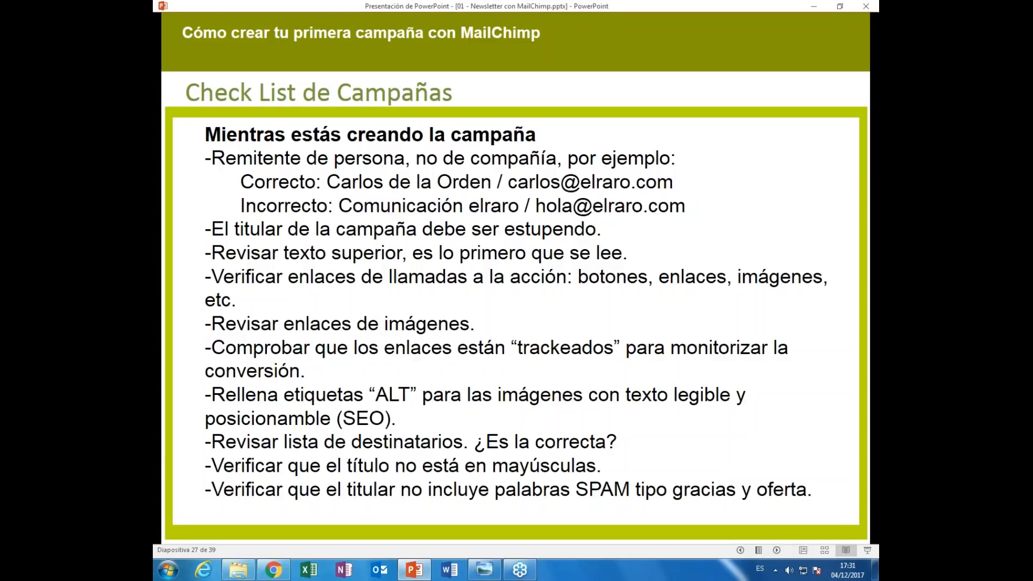
{"action": "left_click", "coordinate": [778, 551]}
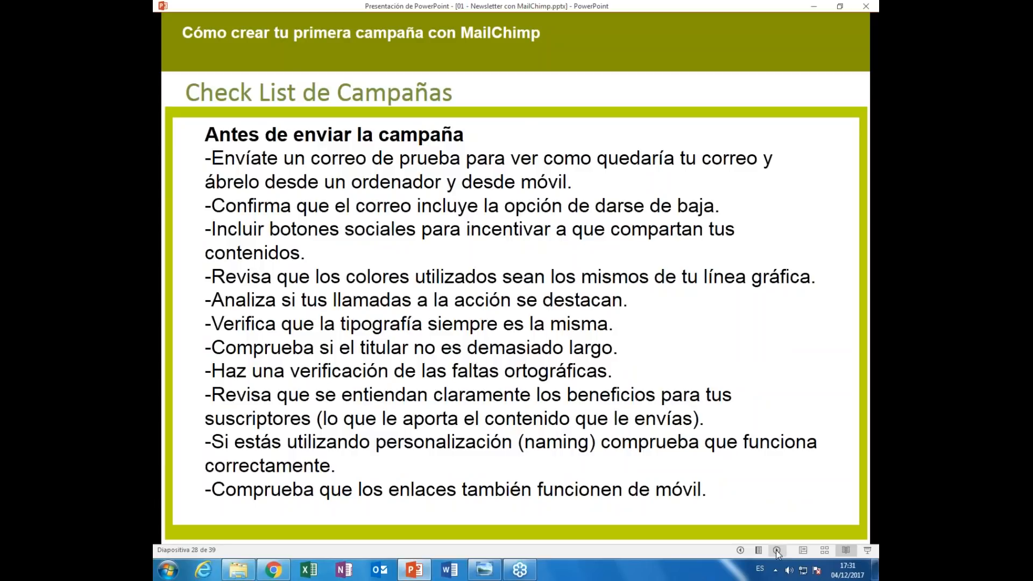